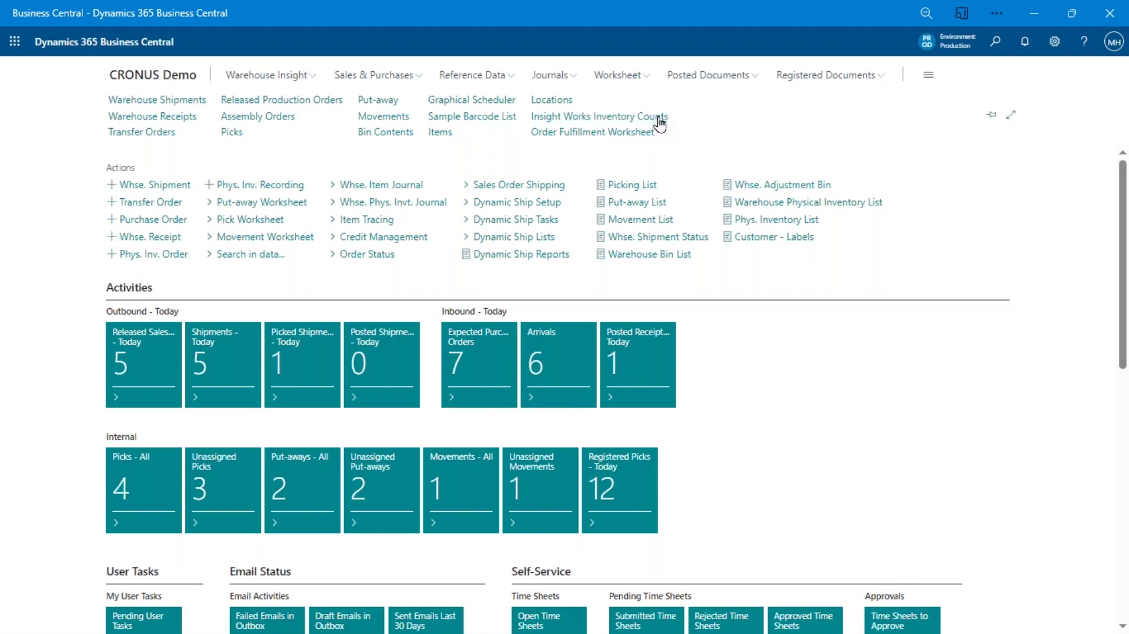
- Open the Insight Works Inventory Counts list and open the card for count INV00001
{"action": "left_click", "coordinate": [658, 117]}
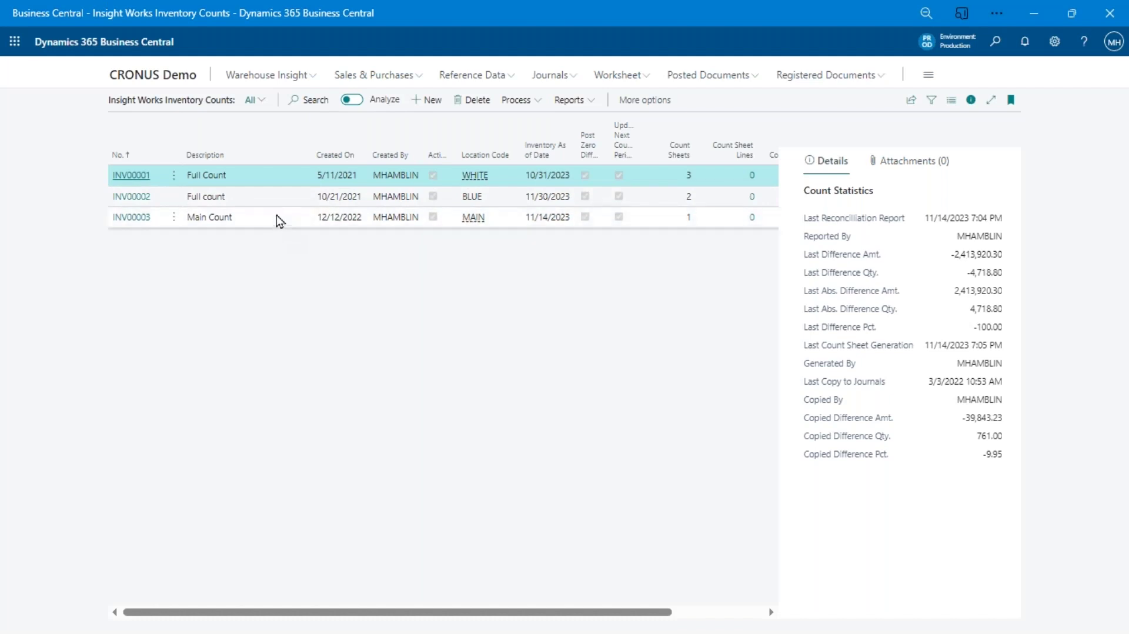
{"action": "left_click", "coordinate": [144, 178]}
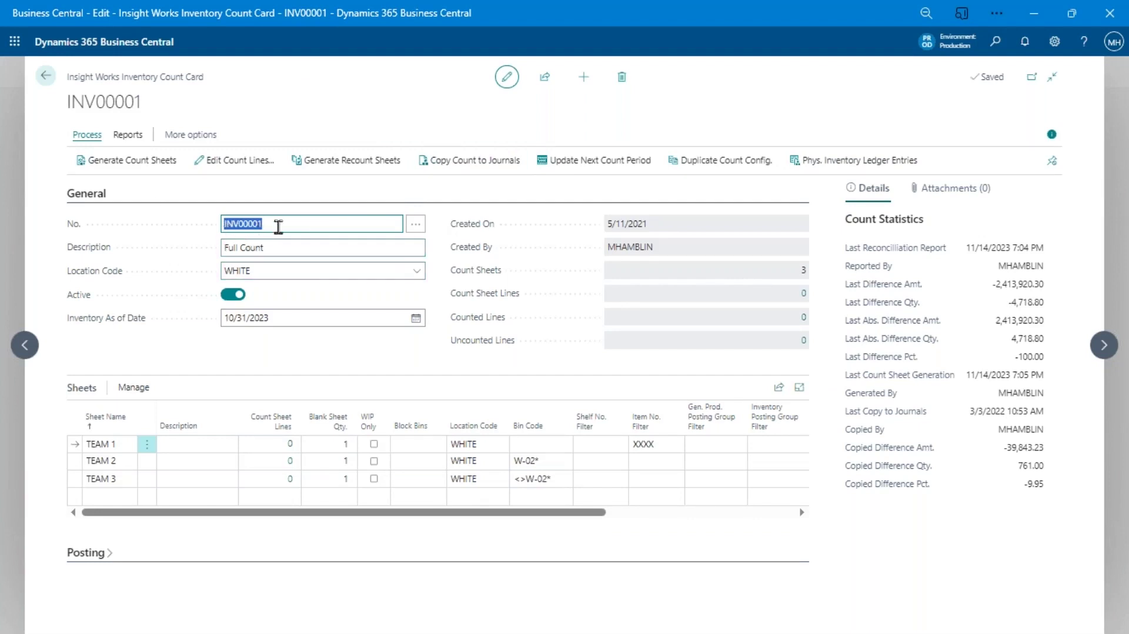
- Review the description, location code and Inventory As of Date in the count's General section, and collapse the section
{"action": "left_click", "coordinate": [308, 250]}
{"action": "left_click", "coordinate": [304, 269]}
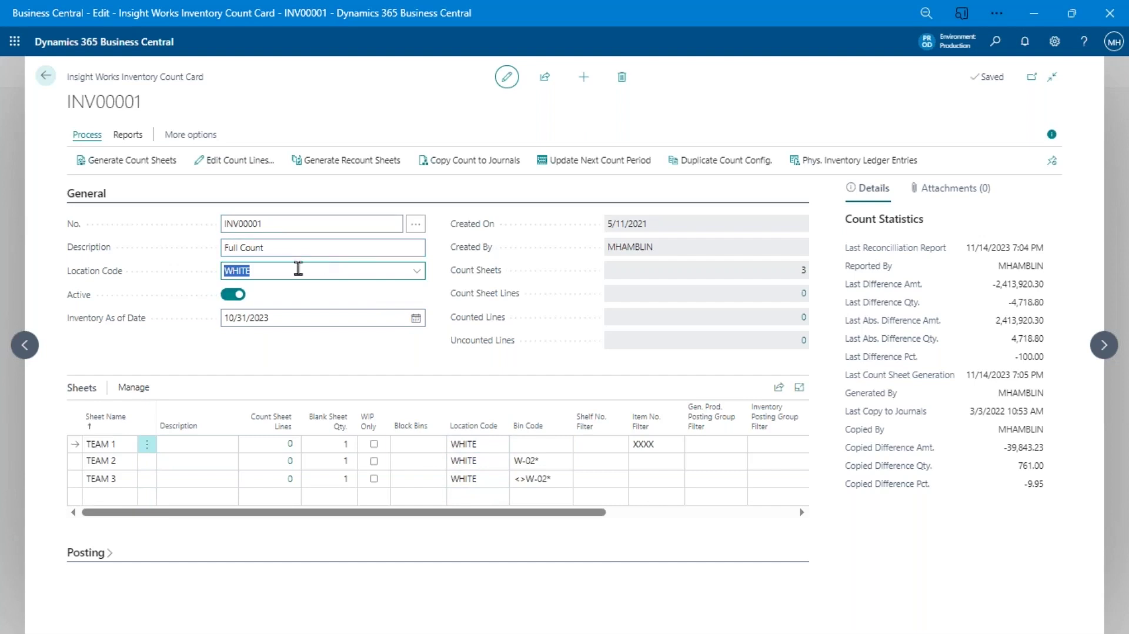
{"action": "left_click", "coordinate": [303, 323]}
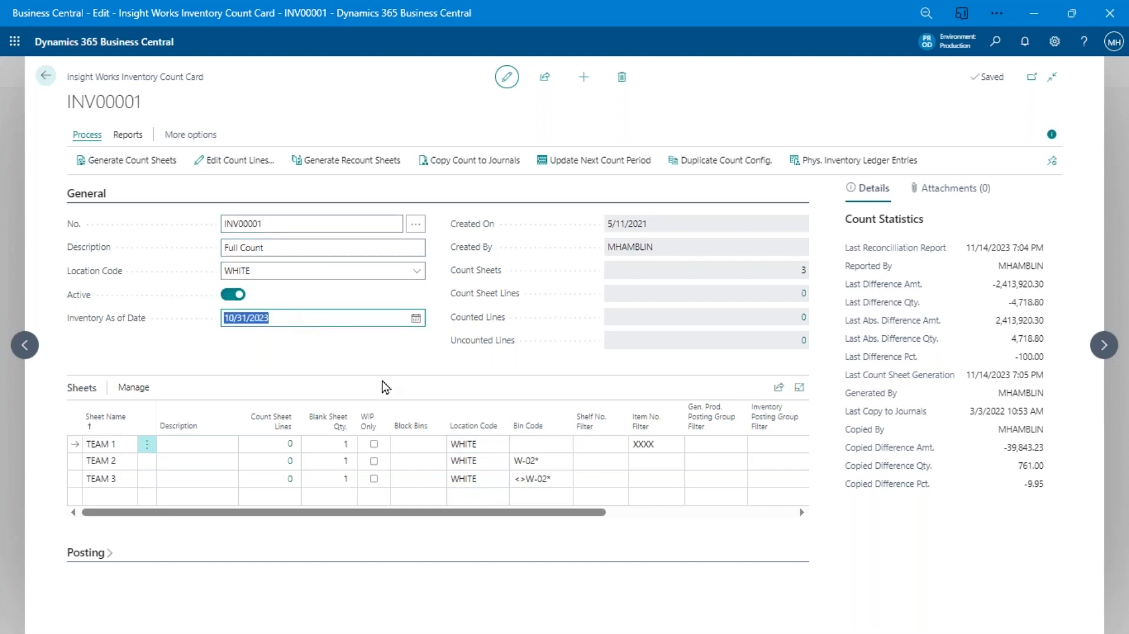
{"action": "left_click", "coordinate": [254, 320]}
{"action": "left_click", "coordinate": [300, 318], "text": "shift"}
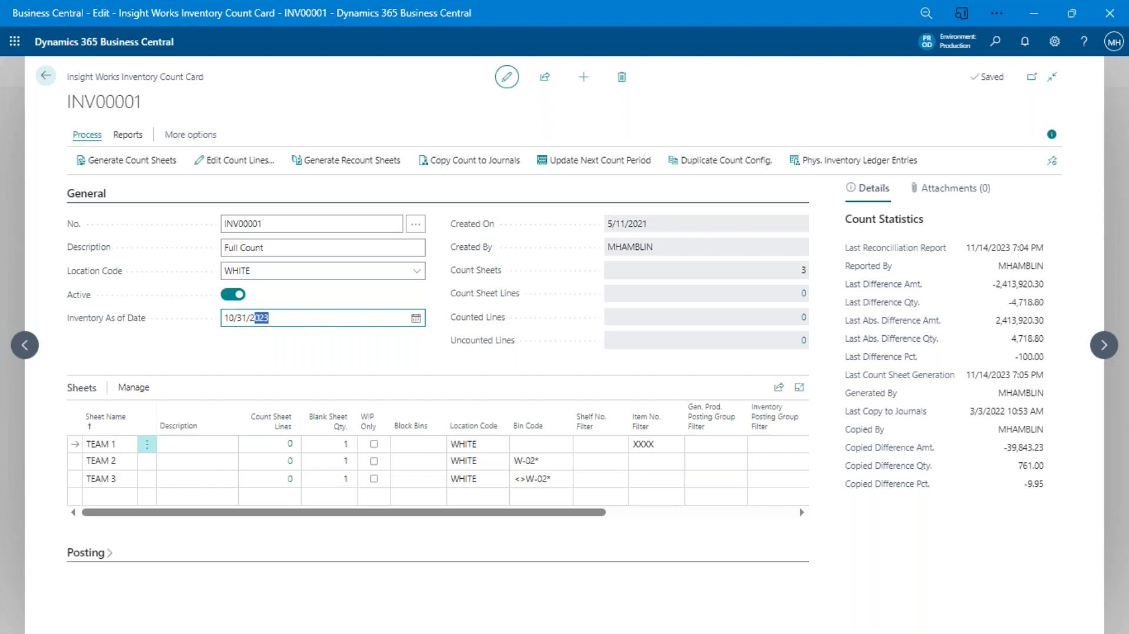
{"action": "left_click", "coordinate": [297, 344]}
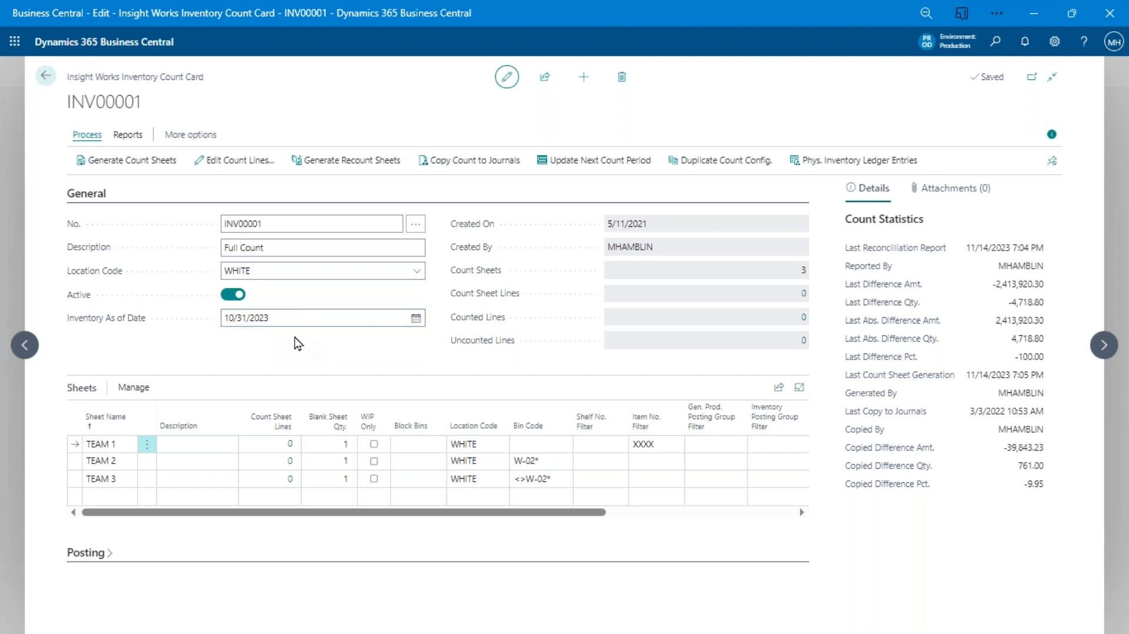
{"action": "left_click", "coordinate": [253, 320]}
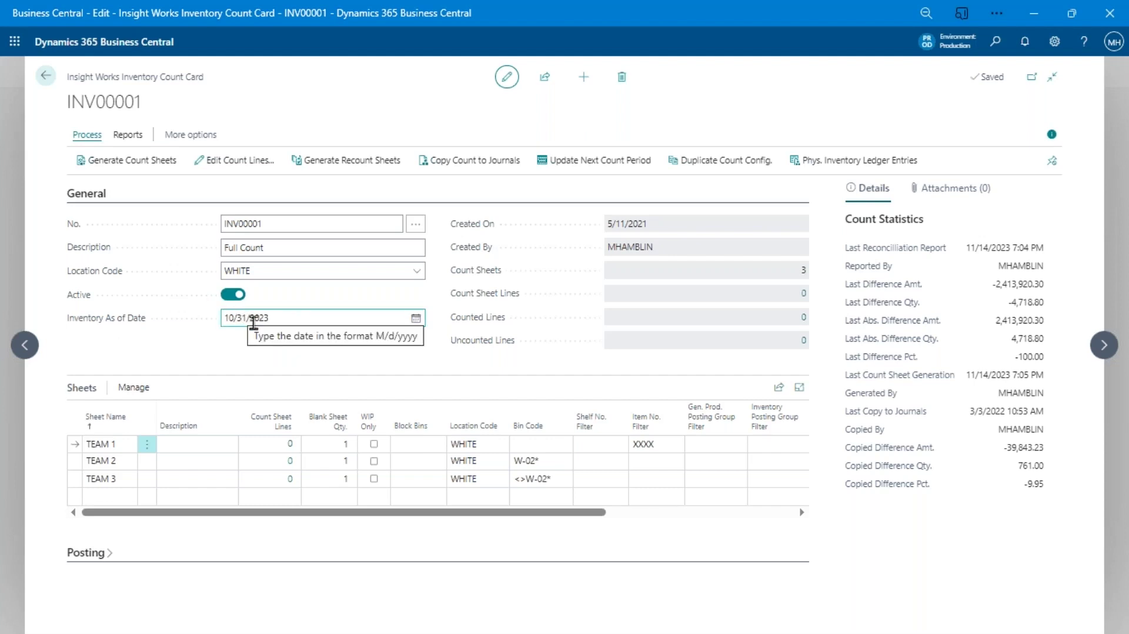
{"action": "left_click", "coordinate": [346, 348]}
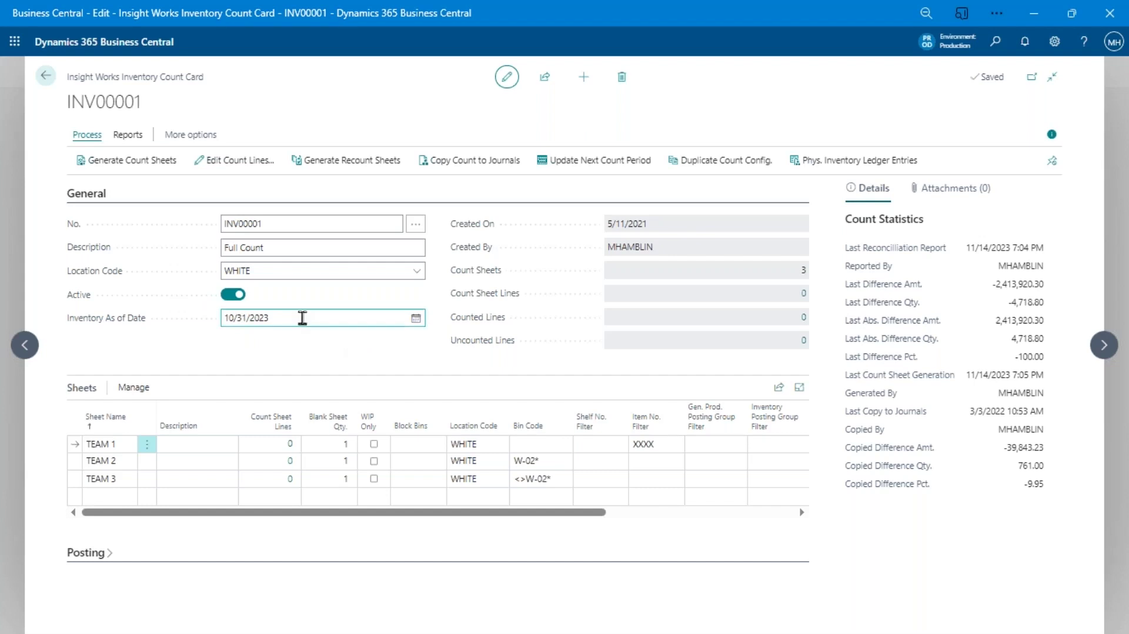
{"action": "left_click", "coordinate": [253, 322]}
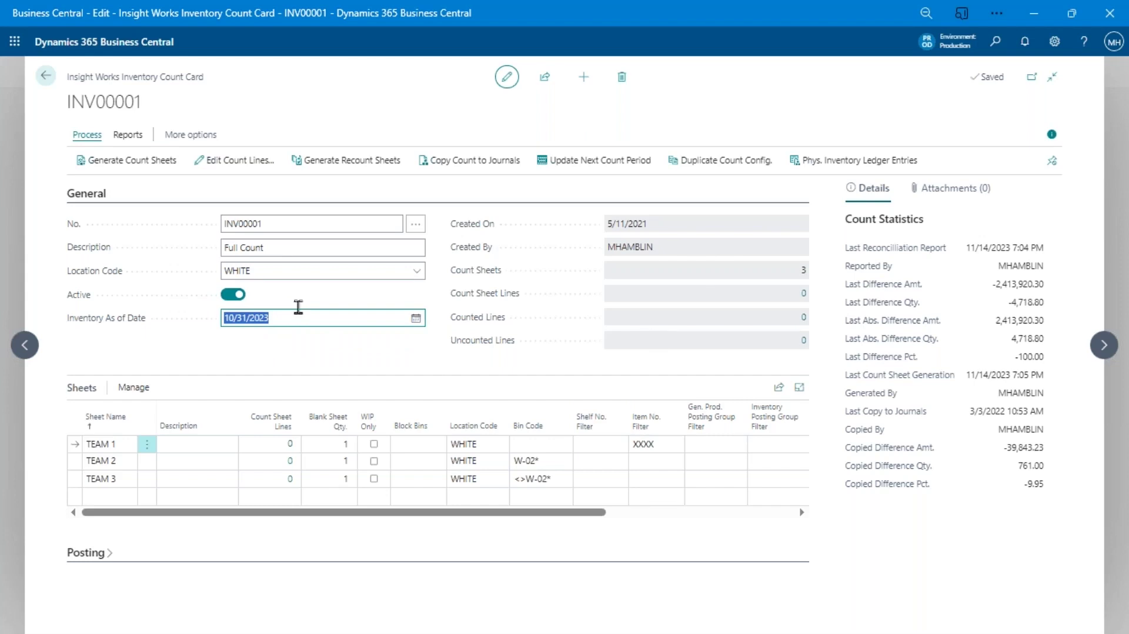
{"action": "left_click", "coordinate": [105, 195]}
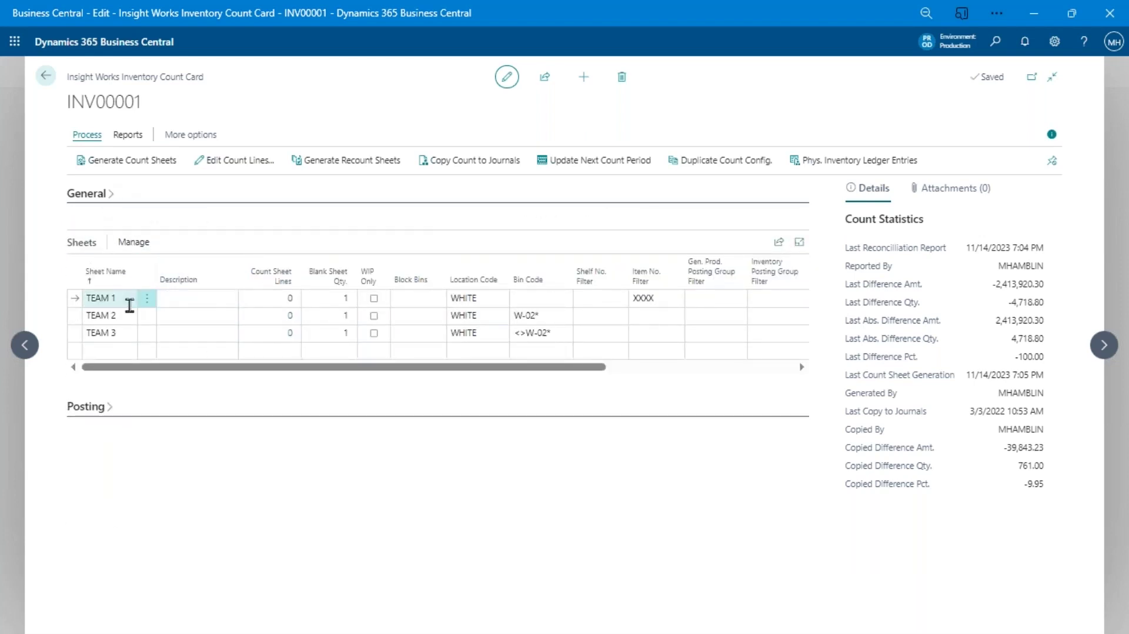
- Add a fourth count sheet below TEAM 3, using a person's first name as the sheet name
{"action": "left_click", "coordinate": [177, 302]}
{"action": "key", "text": "shift+Tab"}
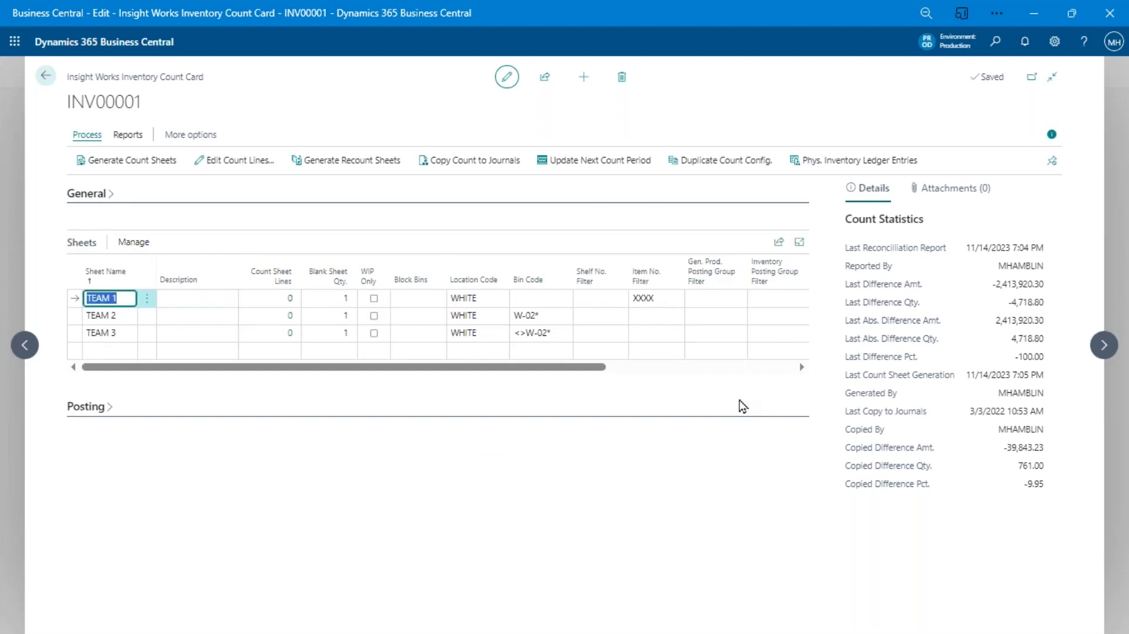
{"action": "key", "text": "Down"}
{"action": "key", "text": "Down"}
{"action": "key", "text": "Down"}
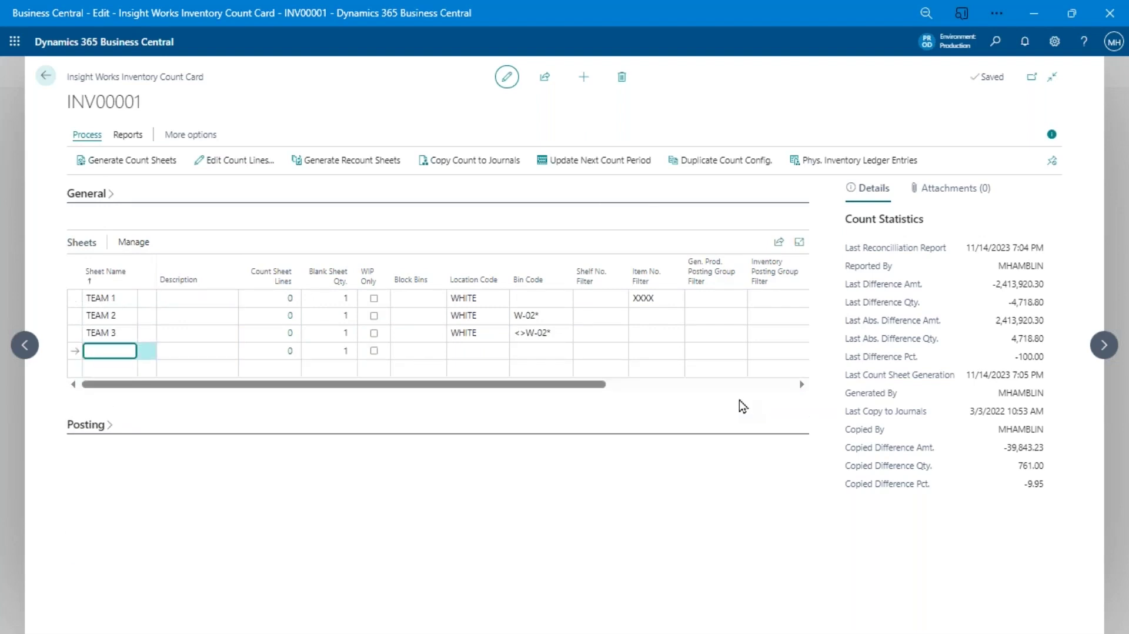
{"action": "key", "text": "Tab"}
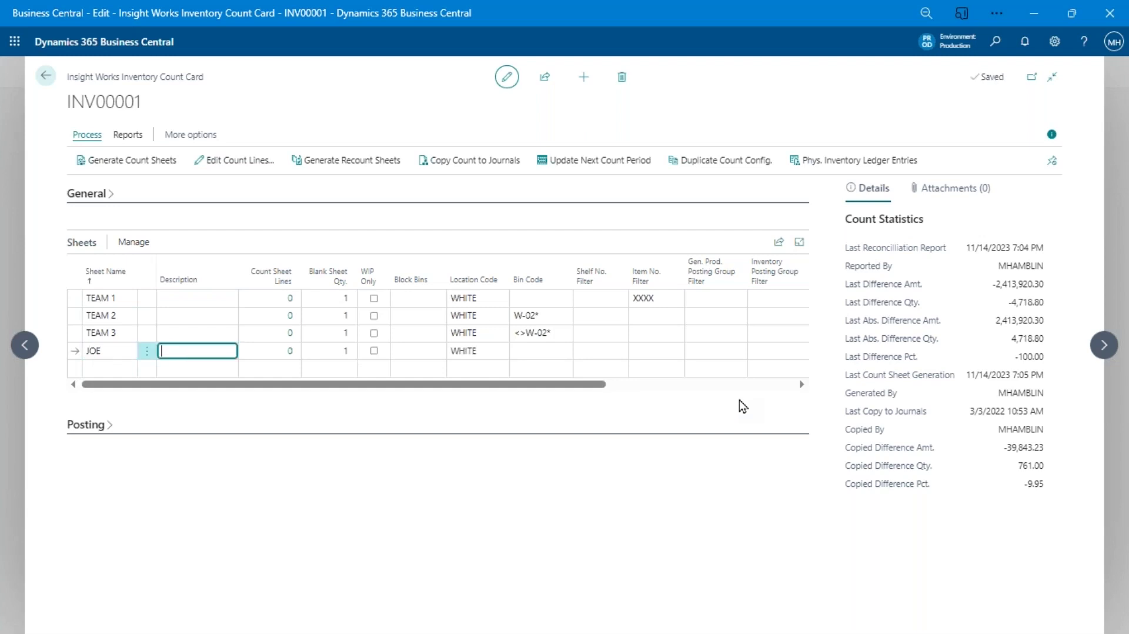
- Add another count sheet named RECOUNT 1 on the next empty line
{"action": "key", "text": "shift+Tab"}
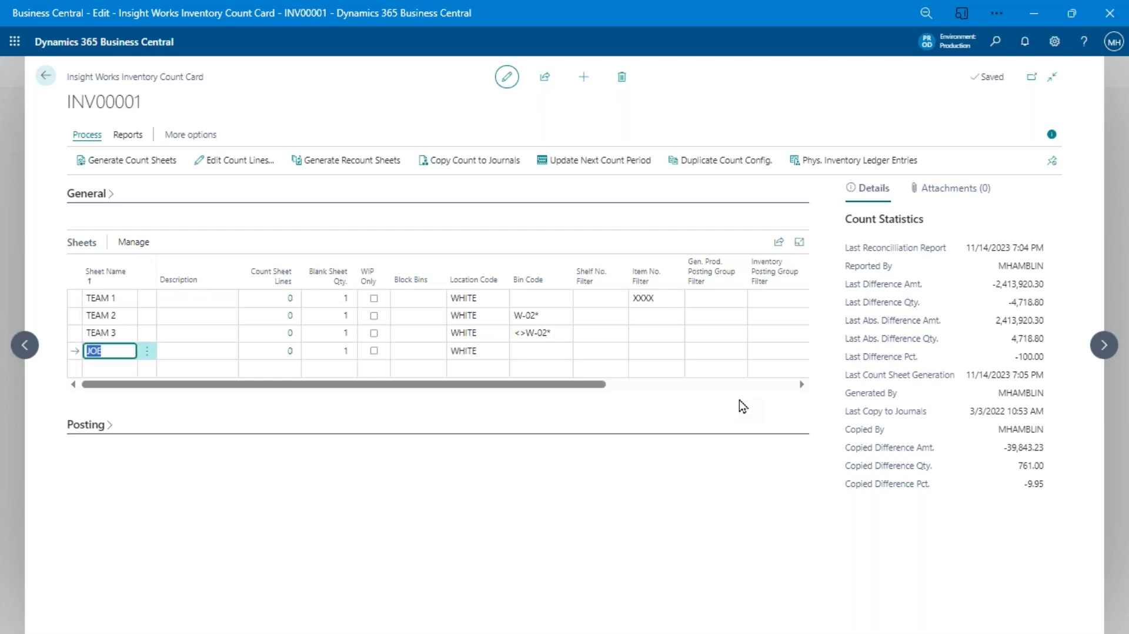
{"action": "key", "text": "Down"}
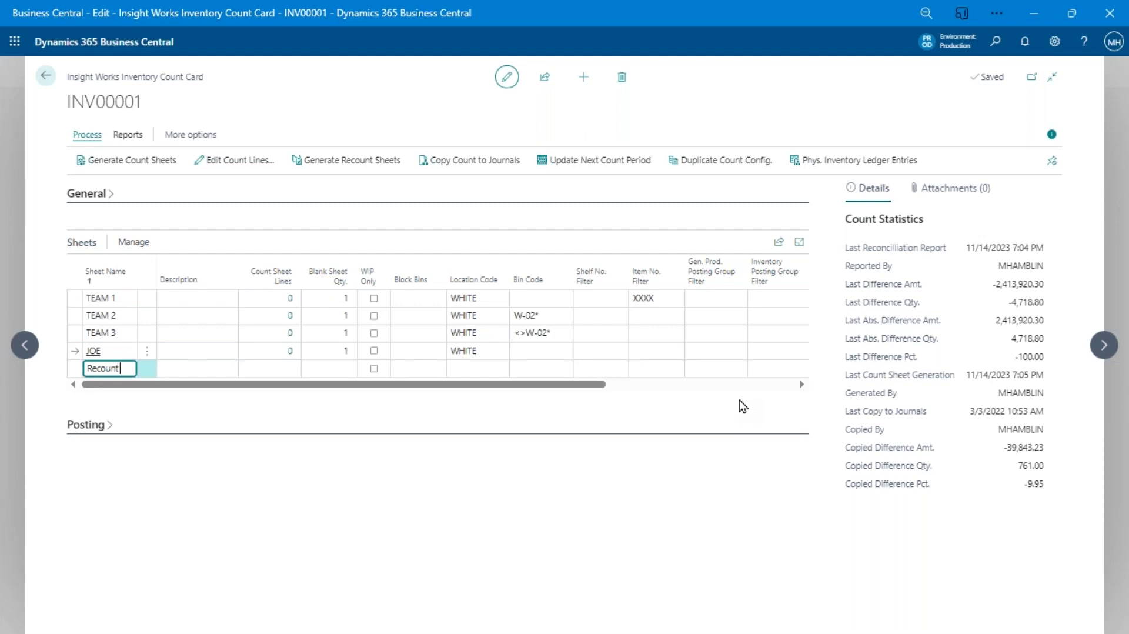
{"action": "key", "text": "Tab"}
{"action": "key", "text": "shift+Tab"}
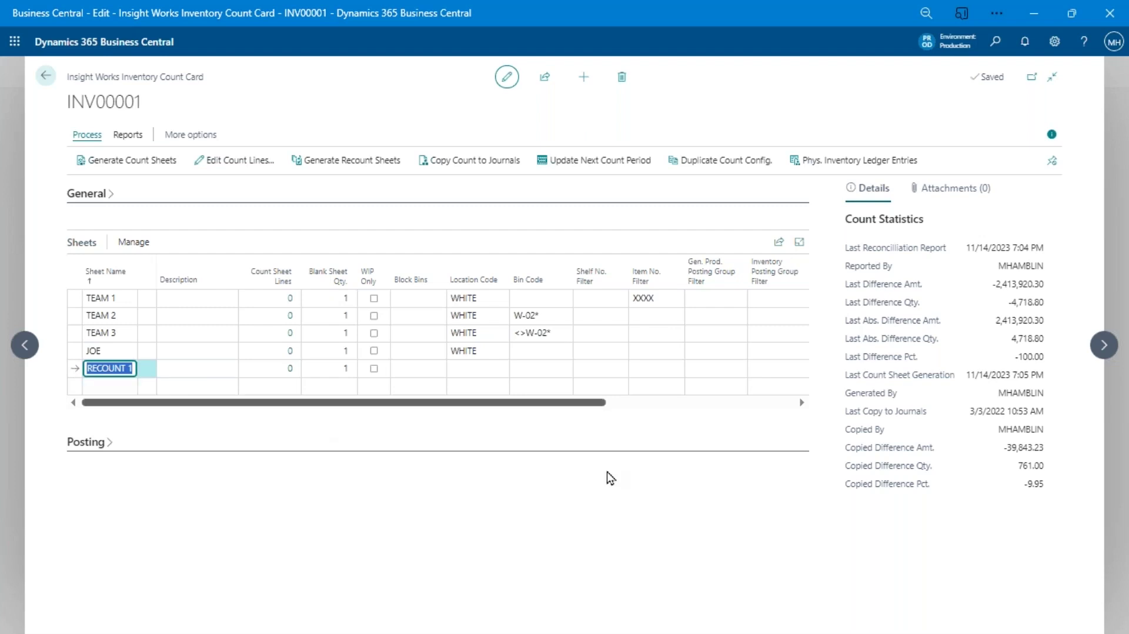
- Examine the available Block Bins options for the TEAM 1 sheet without choosing one
{"action": "key", "text": "Tab"}
{"action": "key", "text": "Tab"}
{"action": "key", "text": "Tab"}
{"action": "key", "text": "Tab"}
{"action": "key", "text": "Up"}
{"action": "key", "text": "Up"}
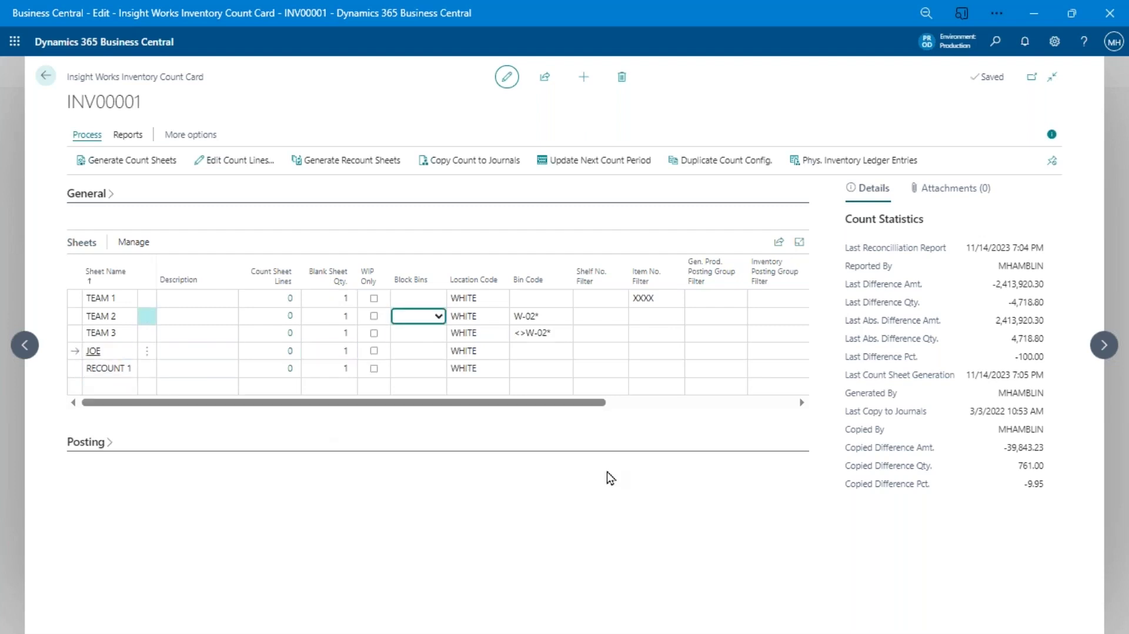
{"action": "key", "text": "Up"}
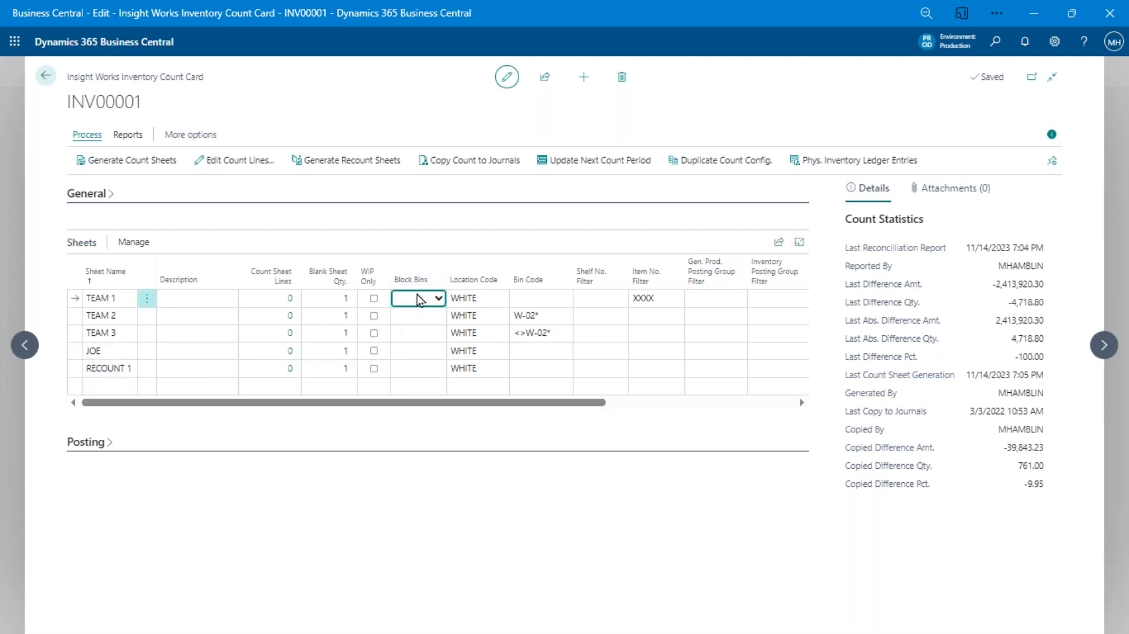
{"action": "left_click", "coordinate": [434, 303]}
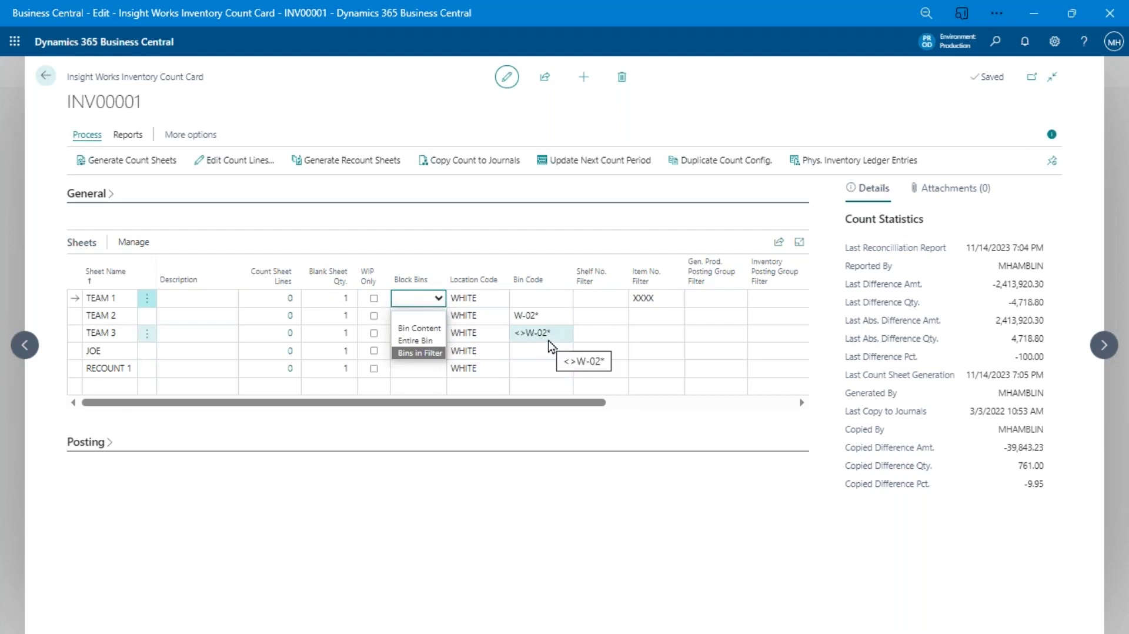
{"action": "left_click", "coordinate": [440, 300]}
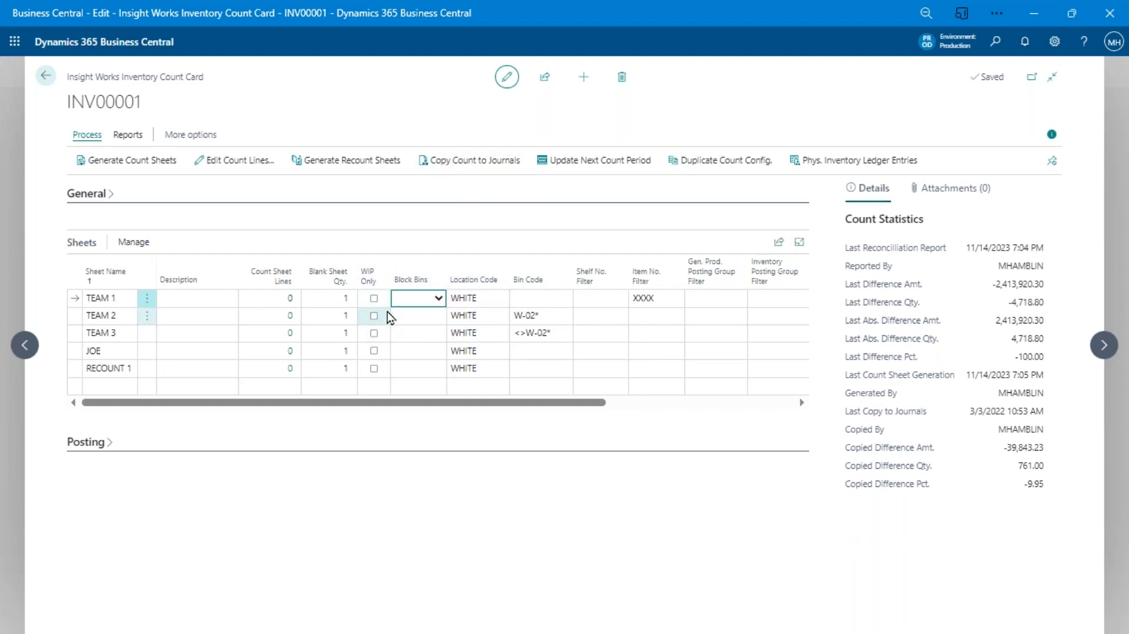
- Examine the Bin Code filters of sheets TEAM 1 to TEAM 3 and the Item No. Filter of TEAM 1
{"action": "left_click", "coordinate": [548, 302]}
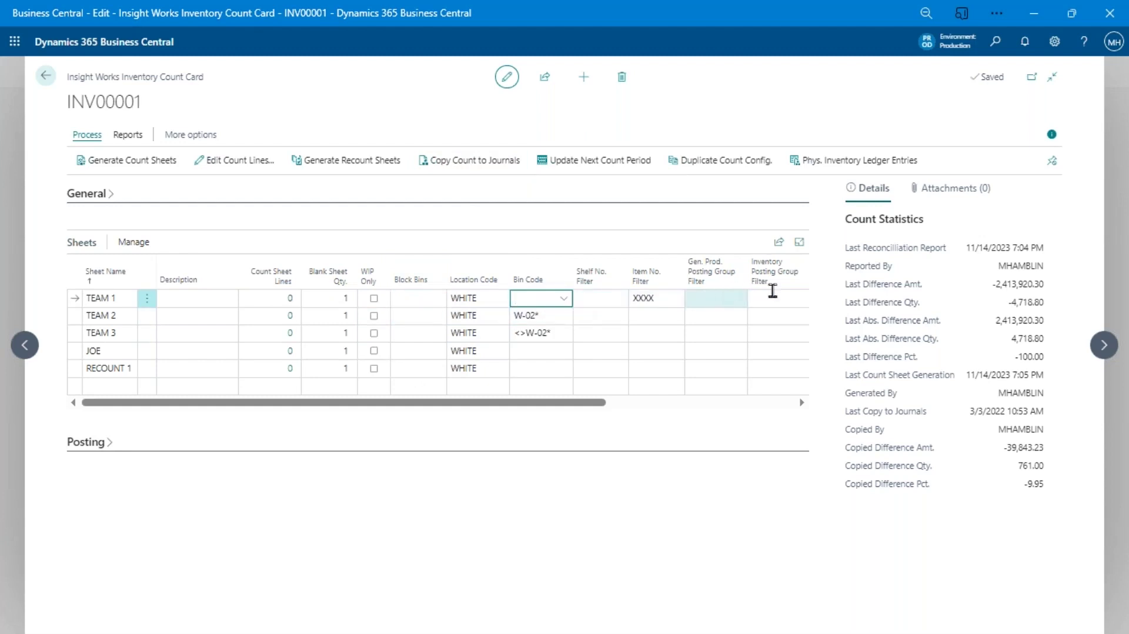
{"action": "left_click", "coordinate": [564, 298]}
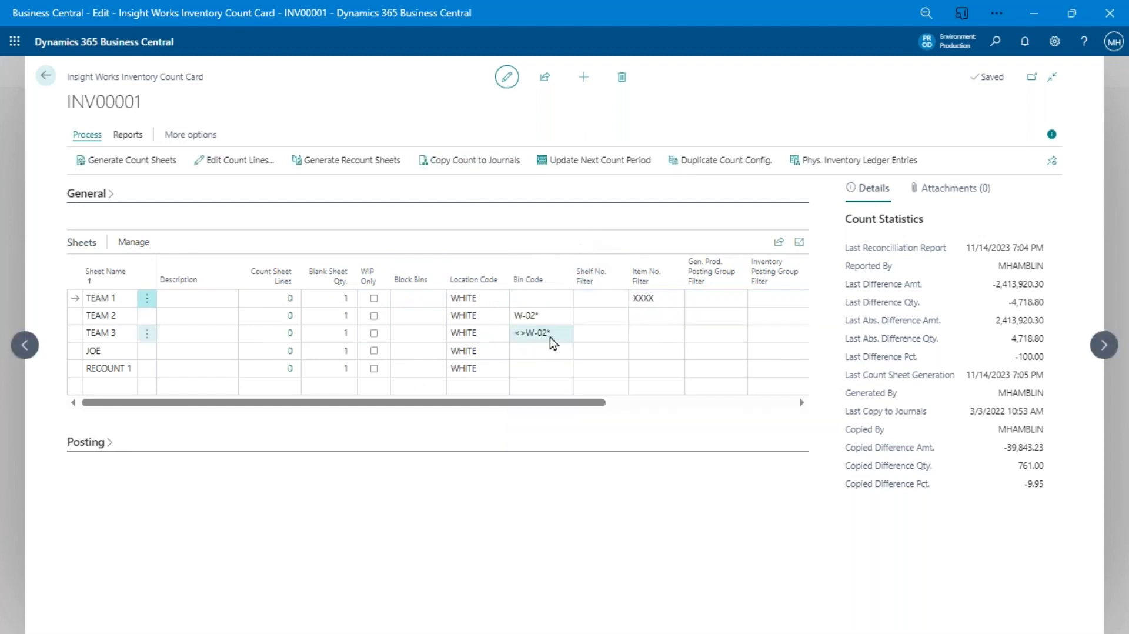
{"action": "left_click", "coordinate": [547, 300]}
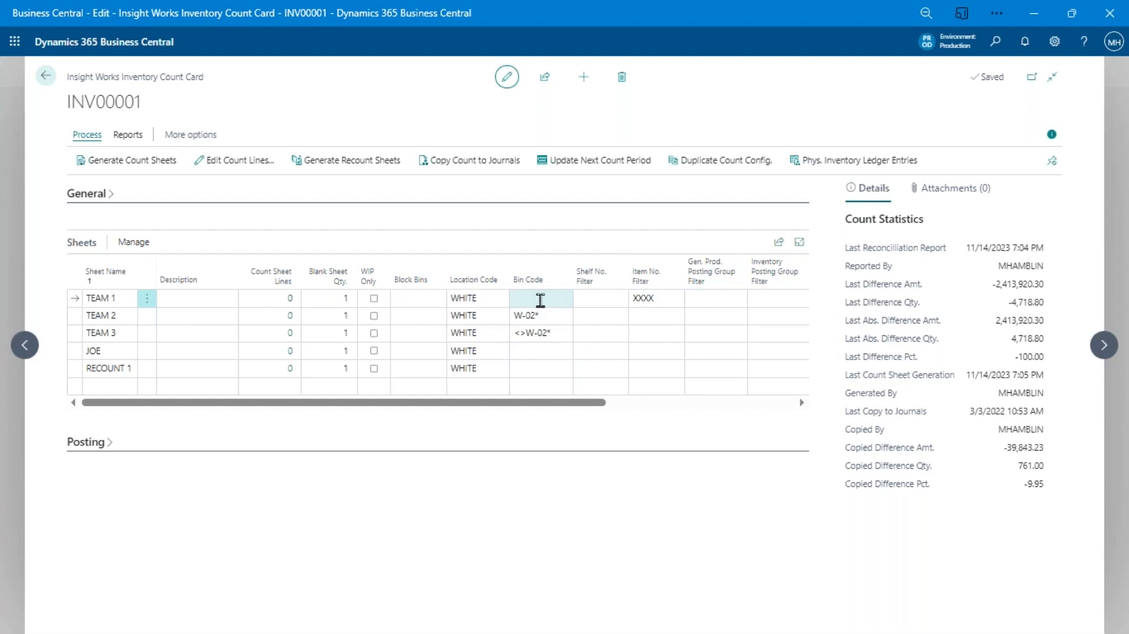
{"action": "left_click", "coordinate": [545, 318]}
{"action": "left_click", "coordinate": [547, 318]}
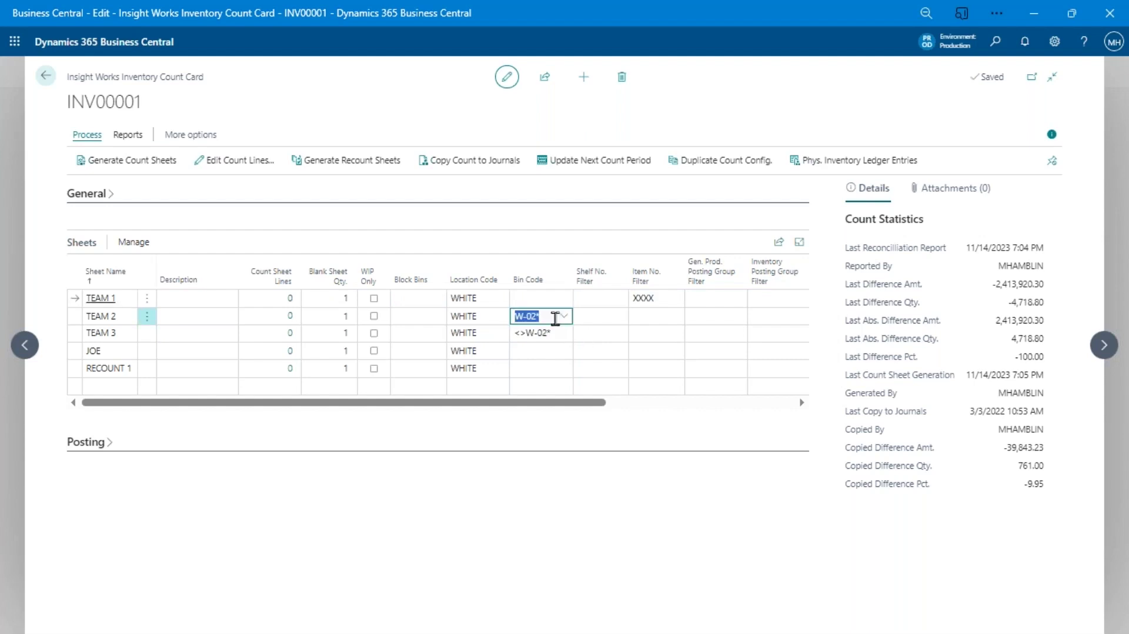
{"action": "left_click", "coordinate": [540, 334]}
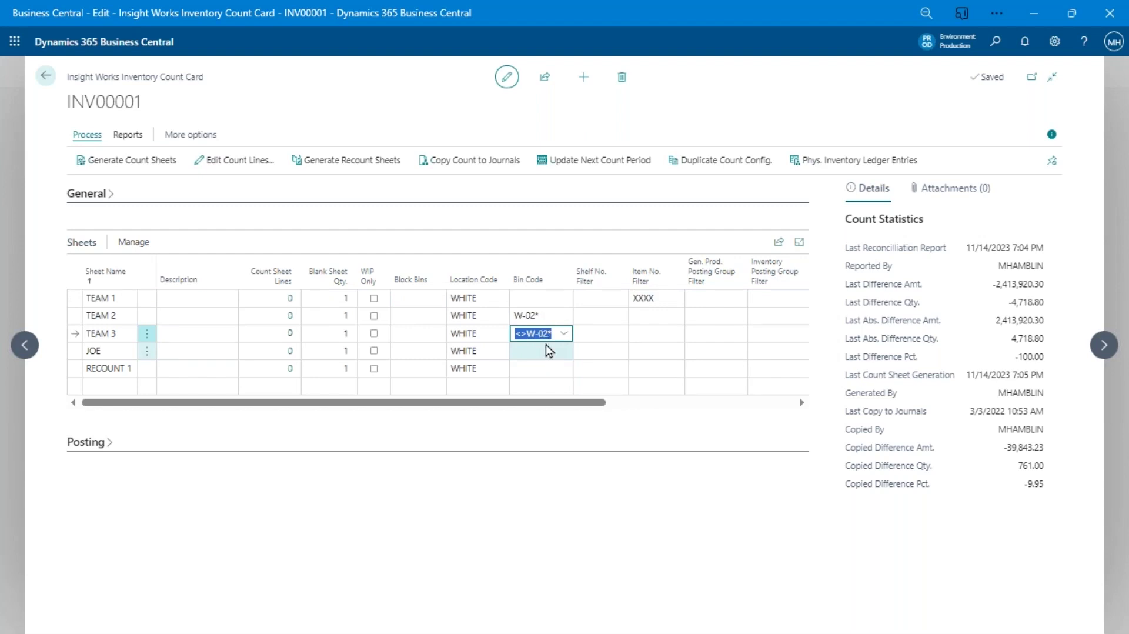
{"action": "left_click", "coordinate": [652, 298]}
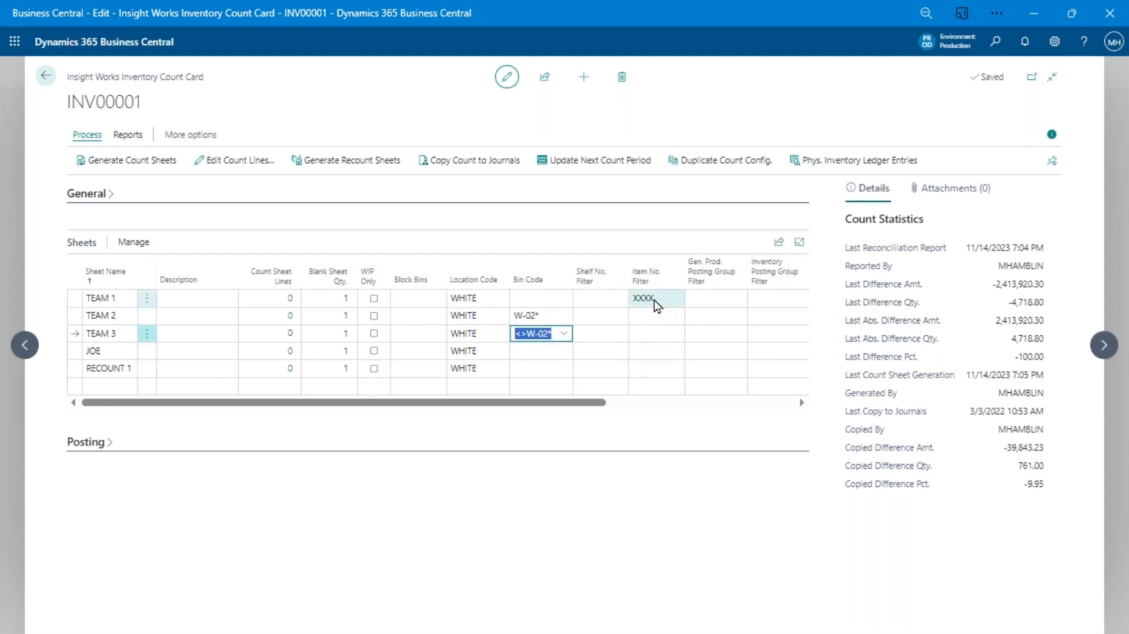
{"action": "double_click", "coordinate": [644, 299]}
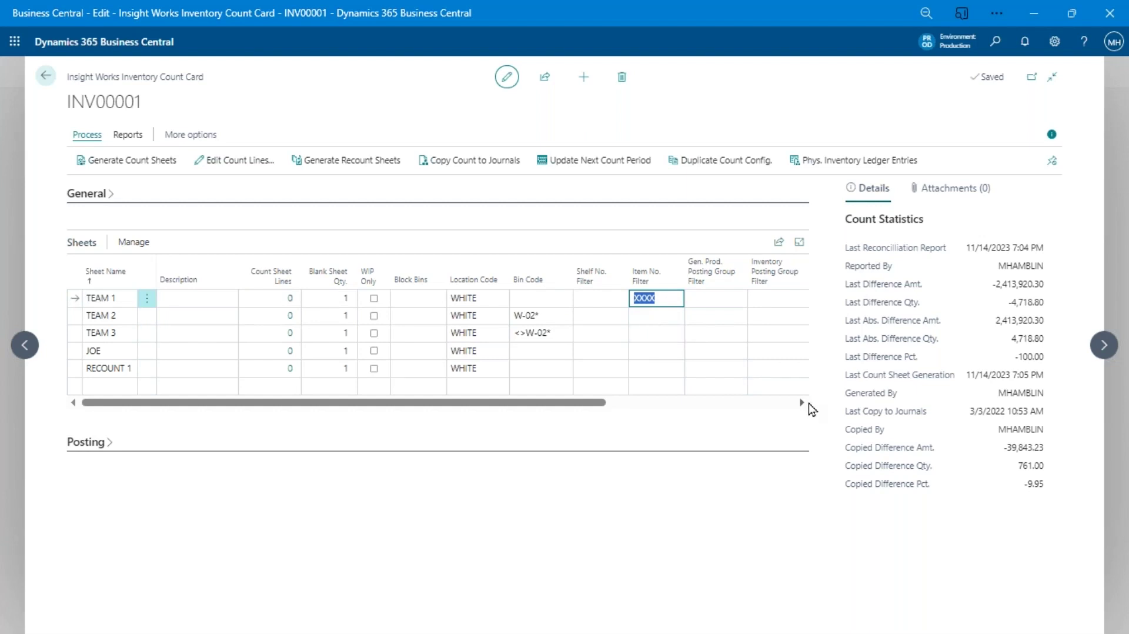
{"action": "key", "text": "Down"}
{"action": "key", "text": "Down"}
{"action": "key", "text": "Up"}
{"action": "key", "text": "Up"}
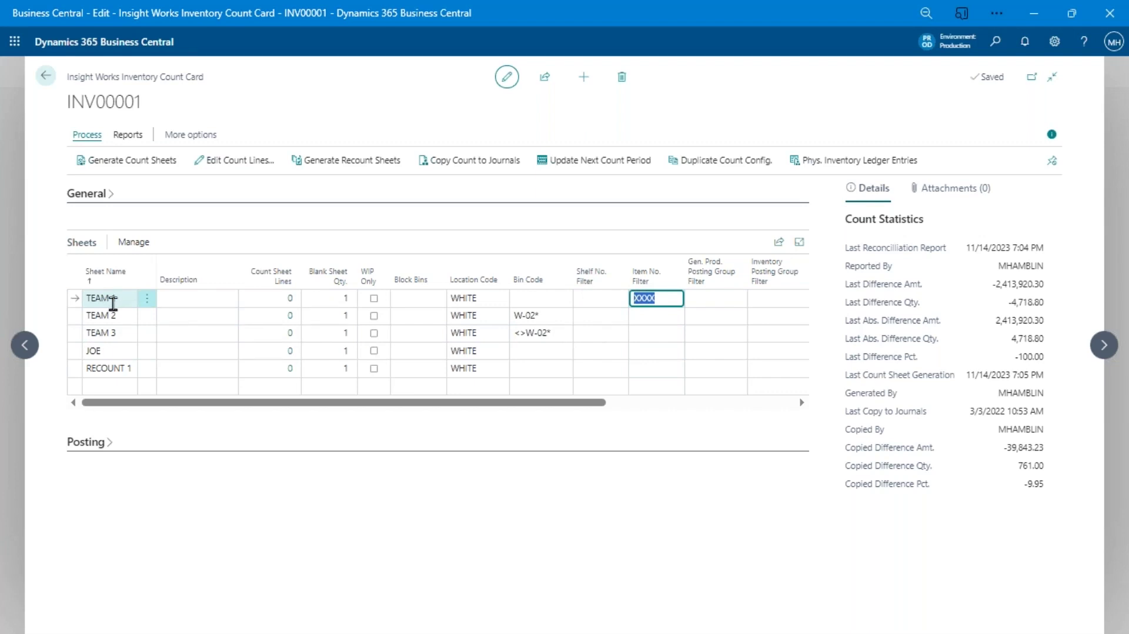
- Look through TEAM 1's remaining filter fields as far as Custom Filter, and return to its sheet name
{"action": "key", "text": "Tab"}
{"action": "key", "text": "Tab"}
{"action": "key", "text": "Tab"}
{"action": "key", "text": "Tab"}
{"action": "key", "text": "Tab"}
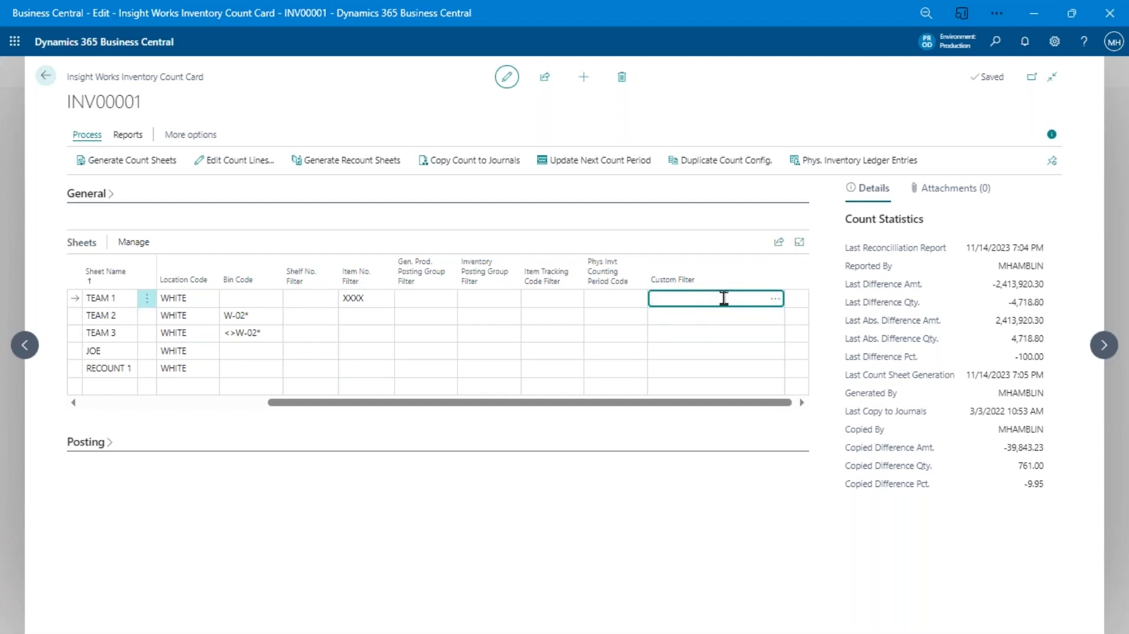
{"action": "key", "text": "shift+Tab"}
{"action": "key", "text": "shift+Tab"}
{"action": "key", "text": "shift+Tab"}
{"action": "key", "text": "shift+Tab"}
{"action": "key", "text": "shift+Tab"}
{"action": "key", "text": "shift+Tab"}
{"action": "key", "text": "shift+Tab"}
{"action": "key", "text": "shift+Tab"}
{"action": "key", "text": "shift+Tab"}
{"action": "key", "text": "shift+Tab"}
{"action": "key", "text": "shift+Tab"}
{"action": "key", "text": "shift+Tab"}
{"action": "key", "text": "shift+Tab"}
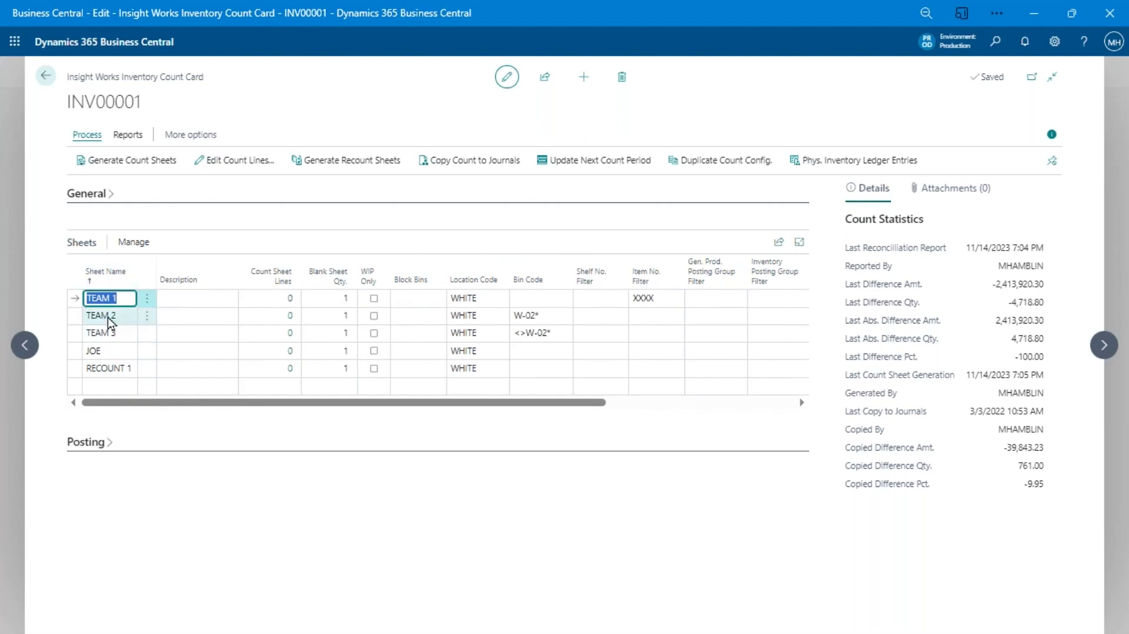
- Delete the count sheet named after a person, on the line between TEAM 3 and RECOUNT 1
{"action": "left_click", "coordinate": [107, 353]}
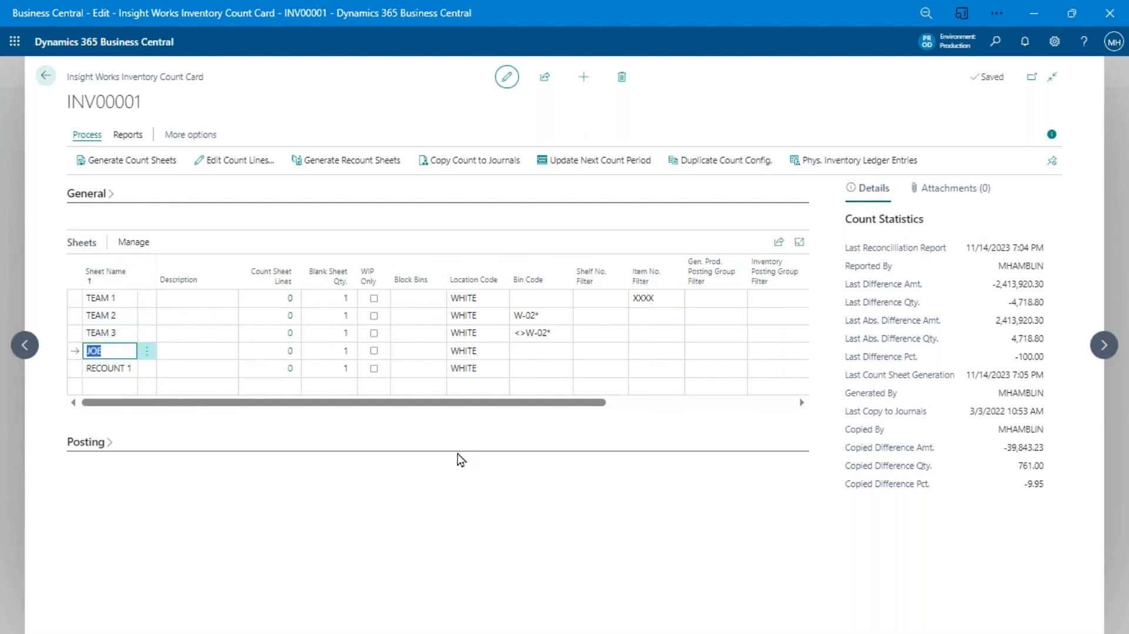
{"action": "key", "text": "ctrl+Delete"}
{"action": "key", "text": "Return"}
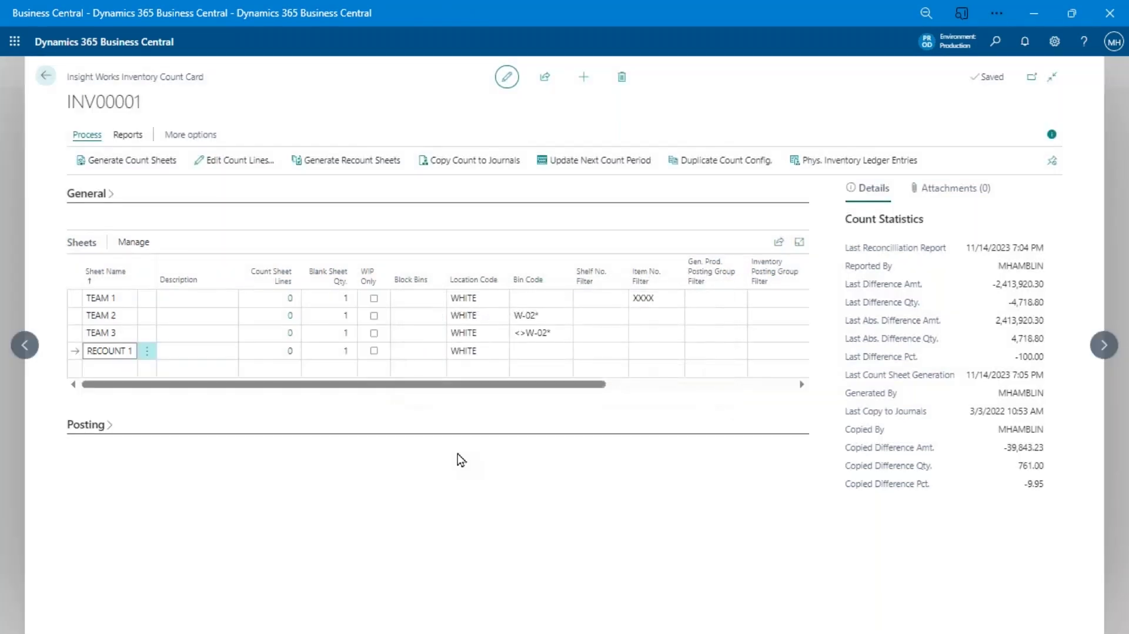
- Set the Item No. Filter of the RECOUNT 1 sheet to XXXXX
{"action": "left_click", "coordinate": [643, 351]}
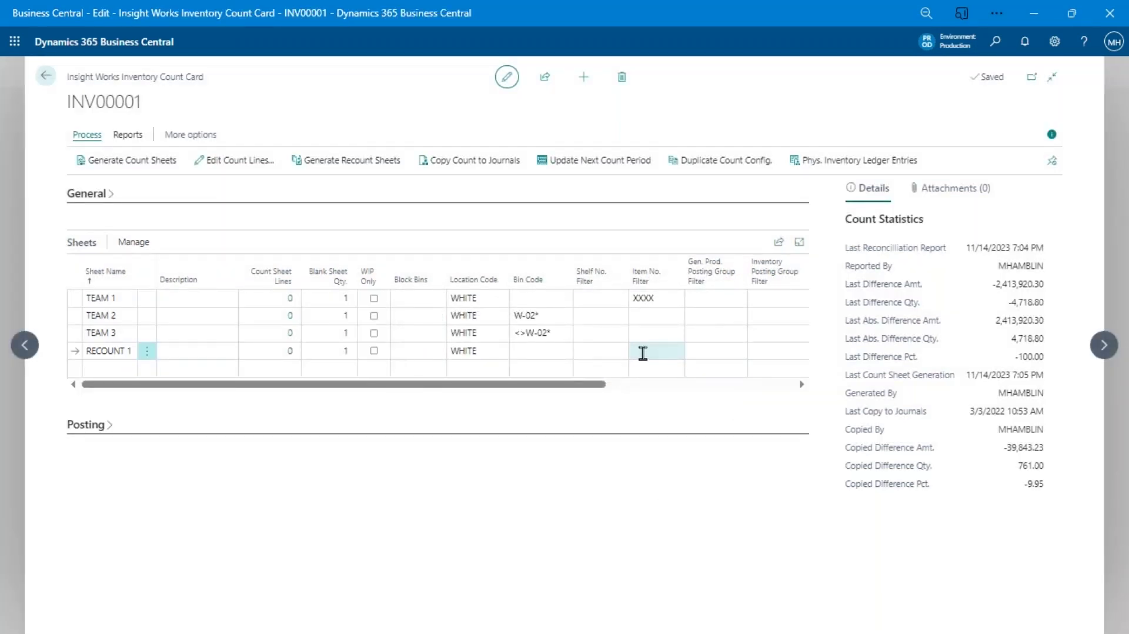
{"action": "type", "text": "xxxxx"}
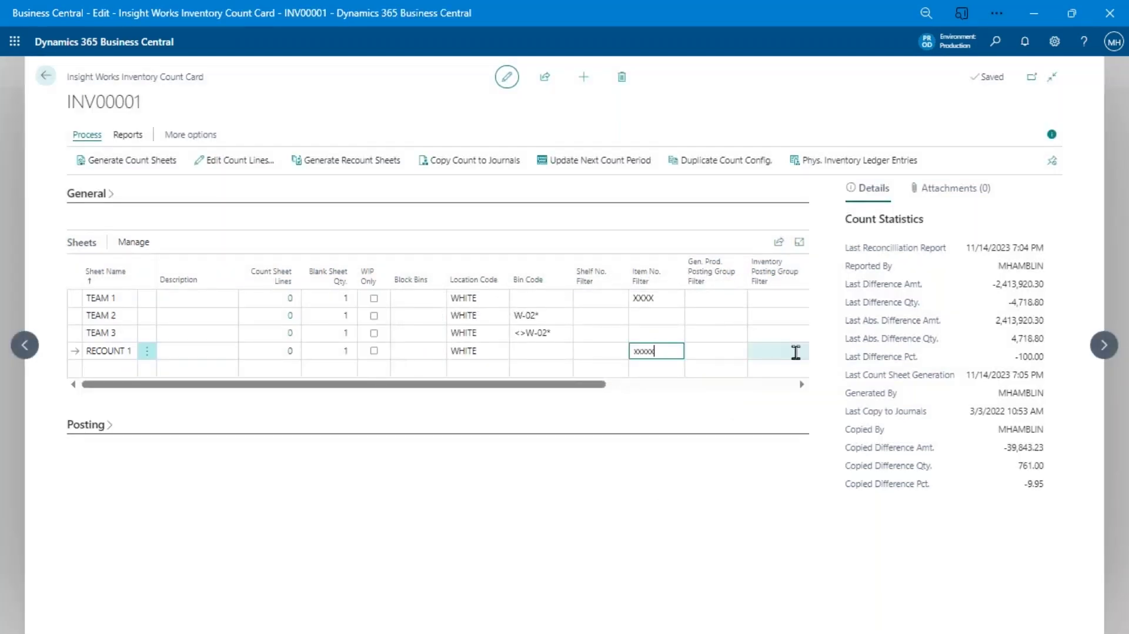
{"action": "key", "text": "Return"}
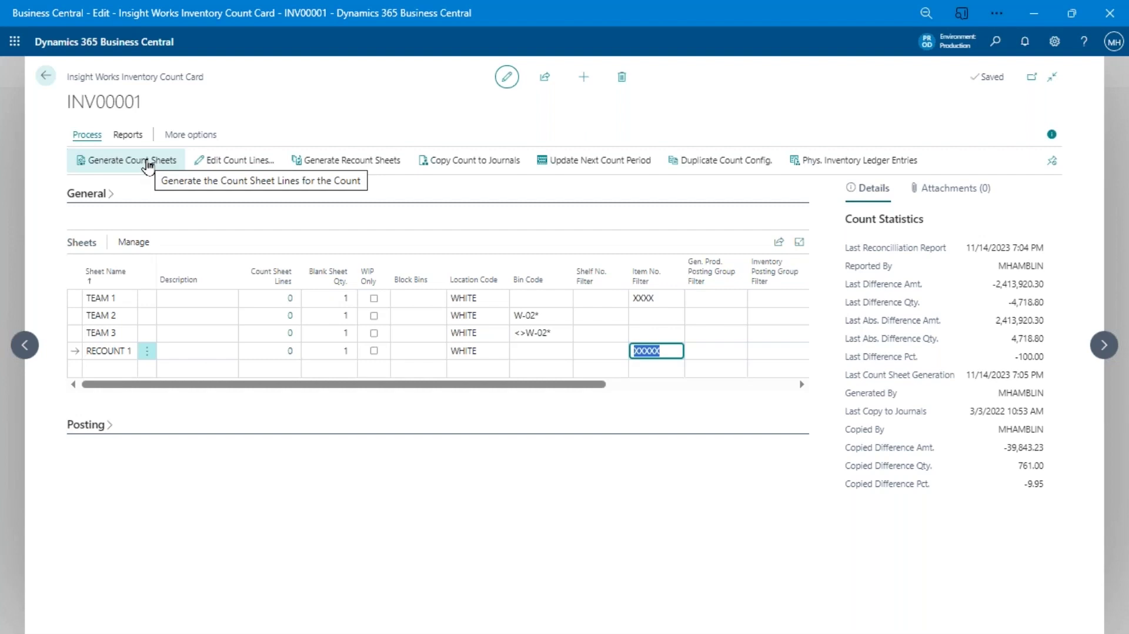
- Open the Generate Count Sheets options for INV00001, turn off Include Inactive Items, and check the Empty Bins Activity Period
{"action": "left_click", "coordinate": [103, 162]}
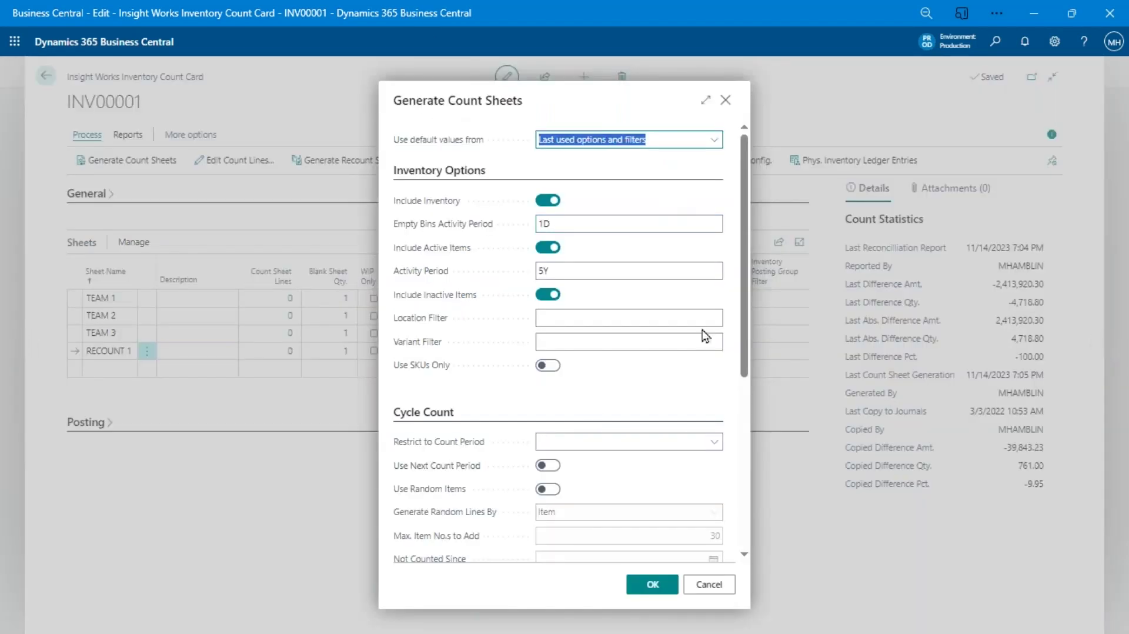
{"action": "left_click", "coordinate": [544, 298]}
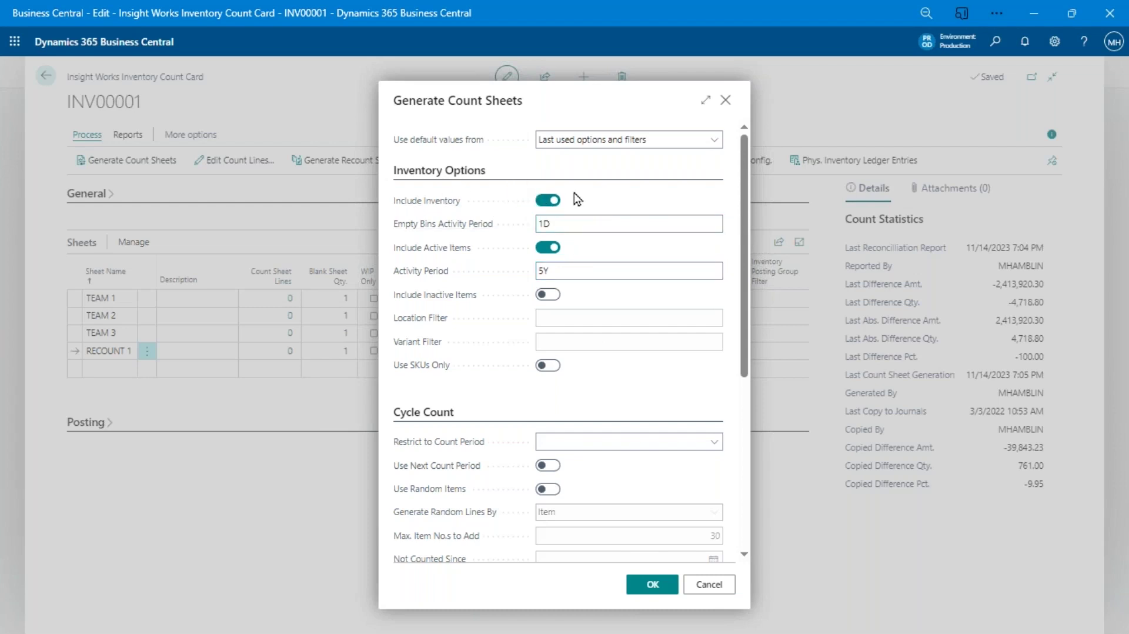
{"action": "left_click", "coordinate": [568, 224]}
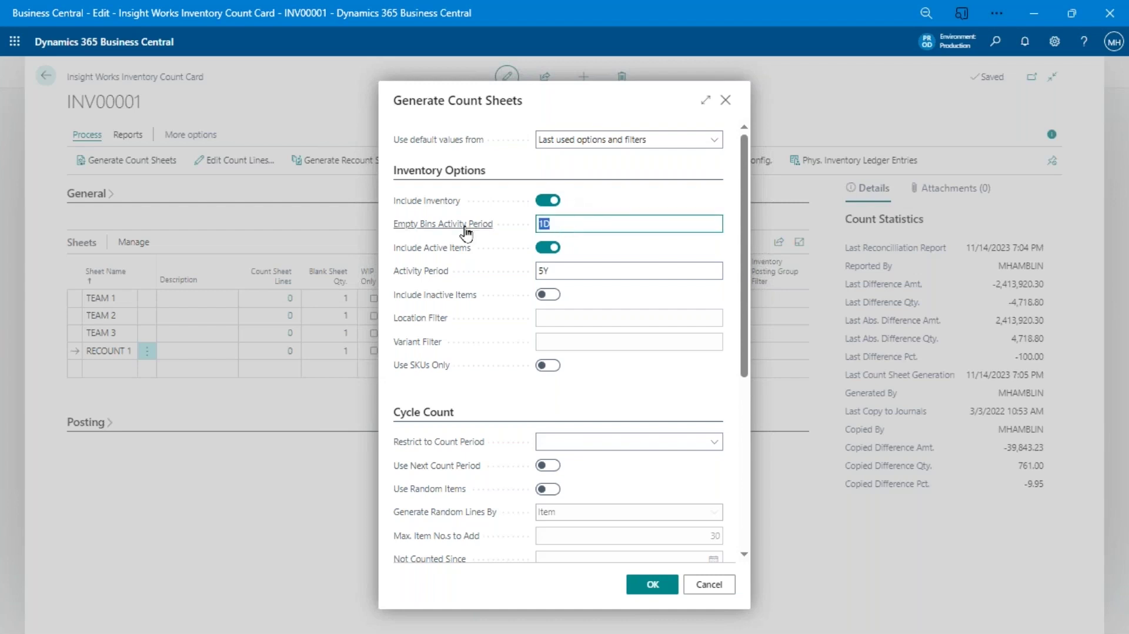
{"action": "left_click", "coordinate": [578, 223]}
{"action": "double_click", "coordinate": [562, 224]}
- Try 1M and 1W as the Activity Period for including active items
{"action": "left_click", "coordinate": [564, 271]}
{"action": "left_click", "coordinate": [562, 272]}
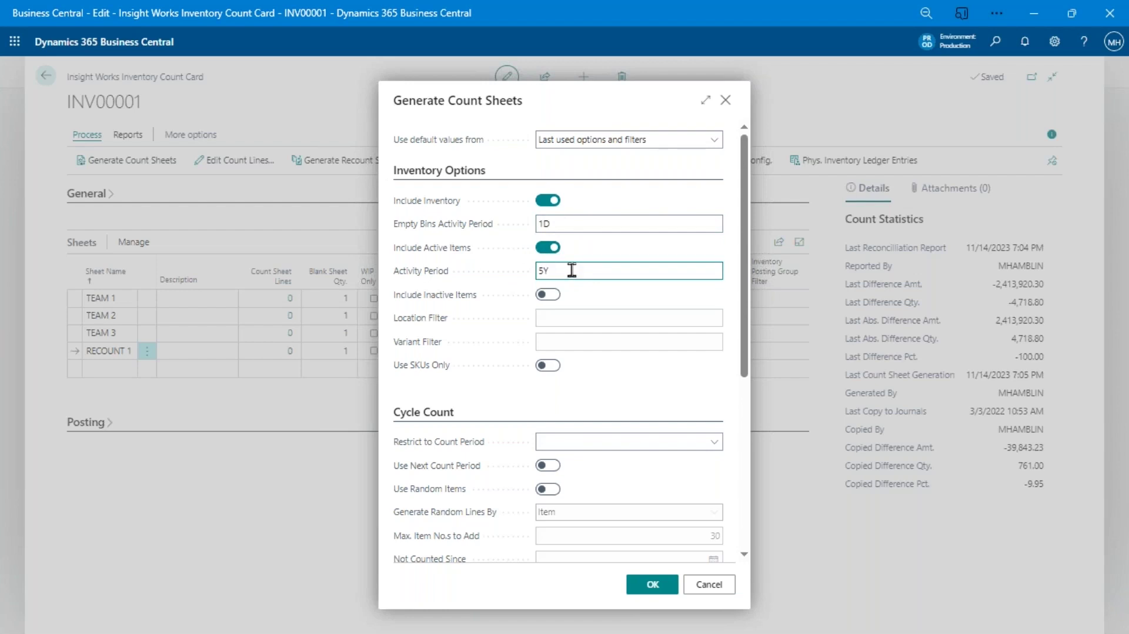
{"action": "double_click", "coordinate": [587, 272]}
{"action": "type", "text": "1m"}
{"action": "double_click", "coordinate": [570, 271]}
{"action": "left_click", "coordinate": [588, 276]}
{"action": "key", "text": "BackSpace"}
{"action": "type", "text": "w"}
{"action": "key", "text": "Tab"}
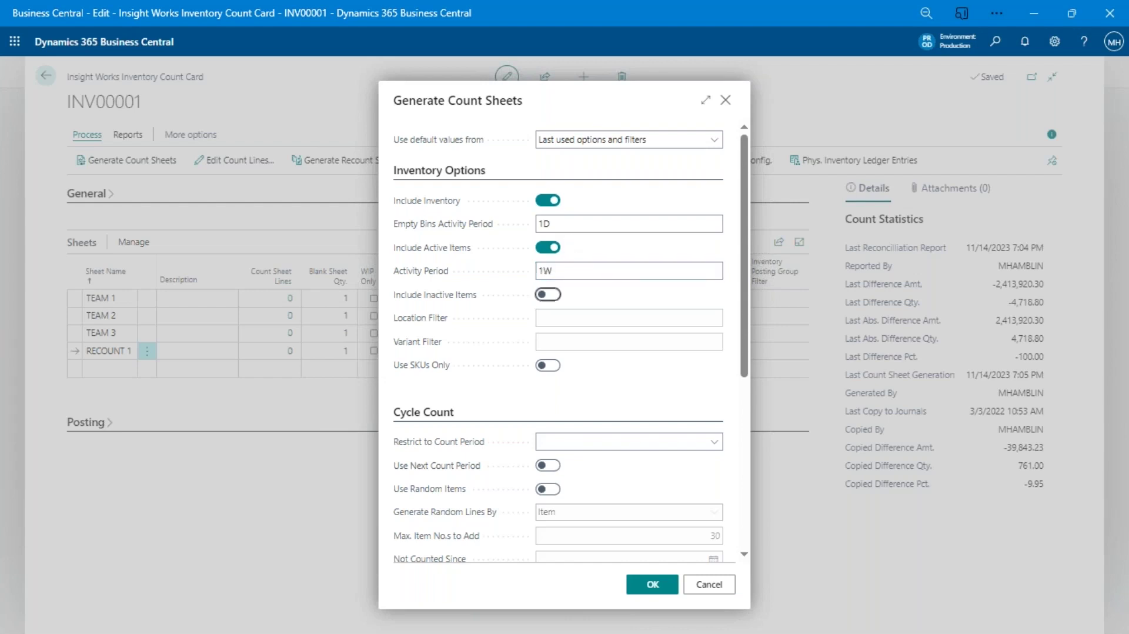
- Set the Activity Period for active items to 5Y
{"action": "double_click", "coordinate": [550, 268]}
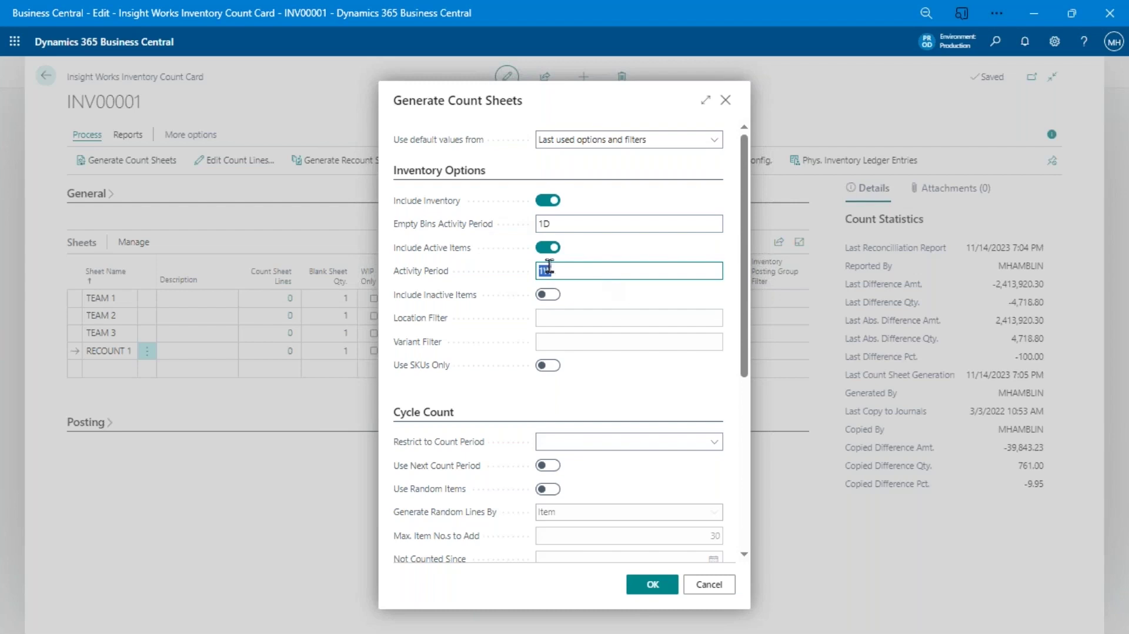
{"action": "type", "text": "5Y"}
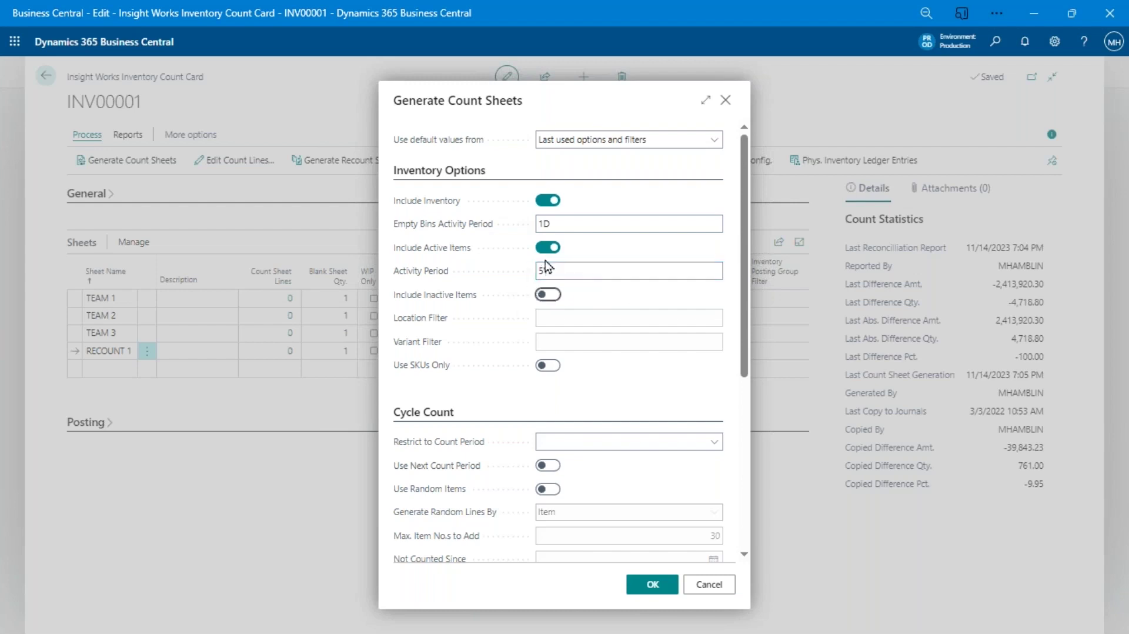
{"action": "double_click", "coordinate": [585, 268]}
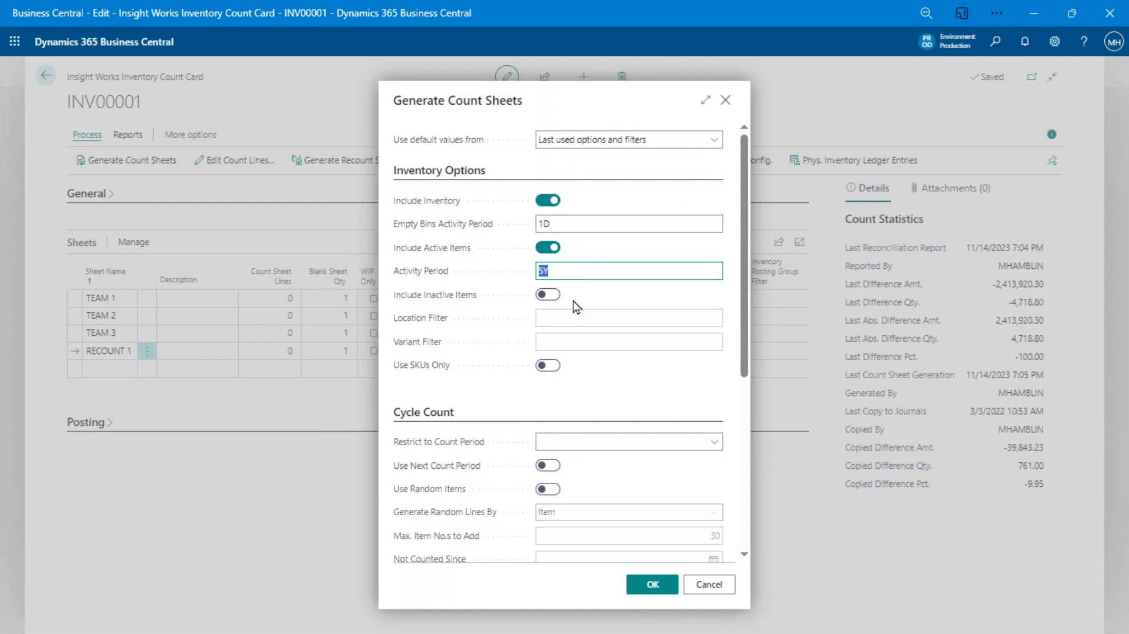
- Turn Include Inactive Items on to read its description, and turn the option off again
{"action": "left_click", "coordinate": [550, 296]}
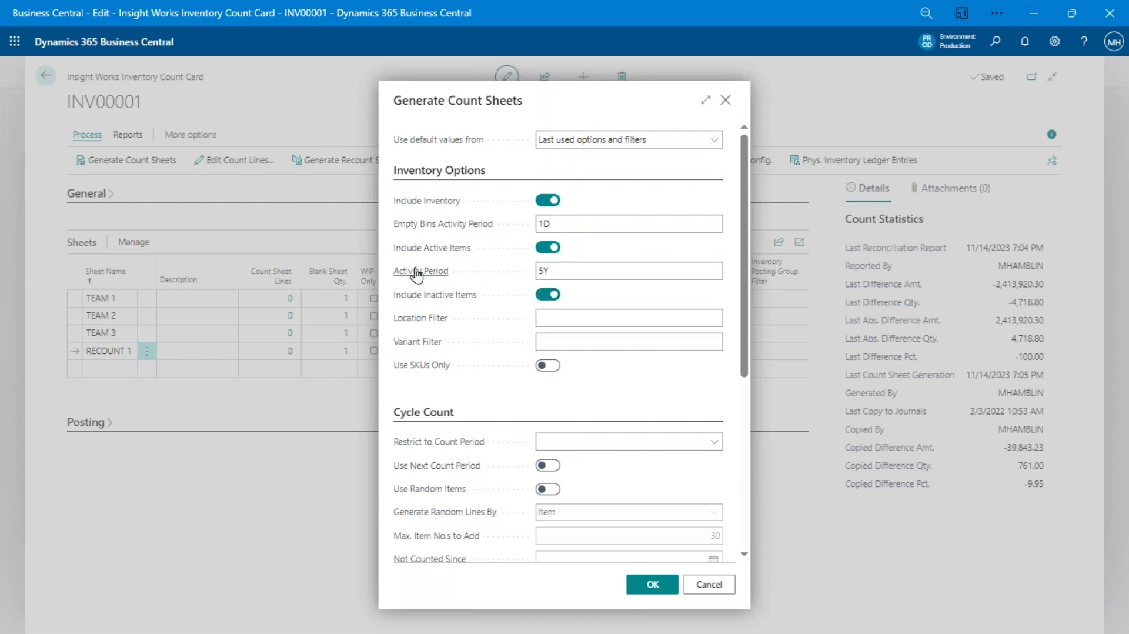
{"action": "mouse_move", "coordinate": [468, 303]}
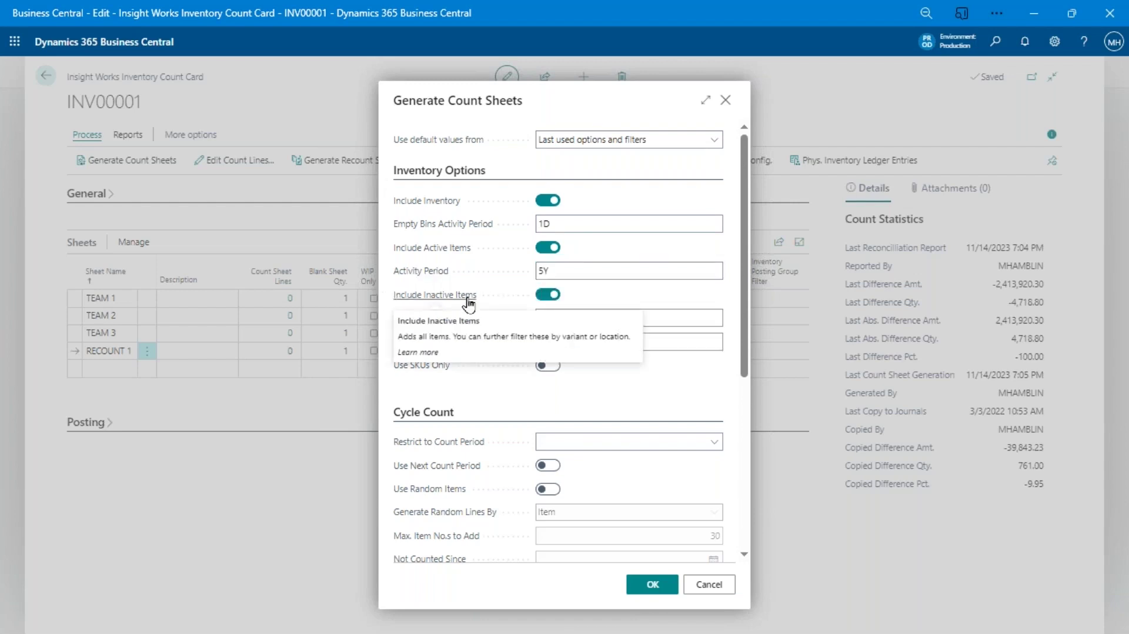
{"action": "left_click", "coordinate": [550, 297]}
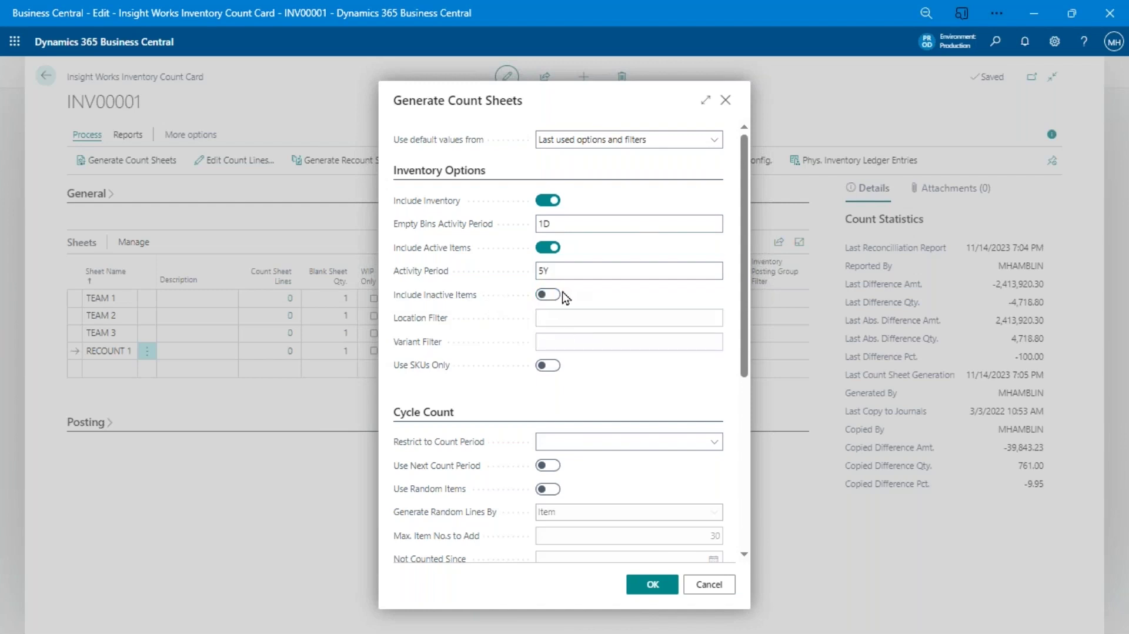
- Review the cycle count options, turn off Delete ALL Old Sheets, and generate the count sheets
{"action": "scroll", "coordinate": [573, 301], "scroll_direction": "down", "scroll_amount": 1}
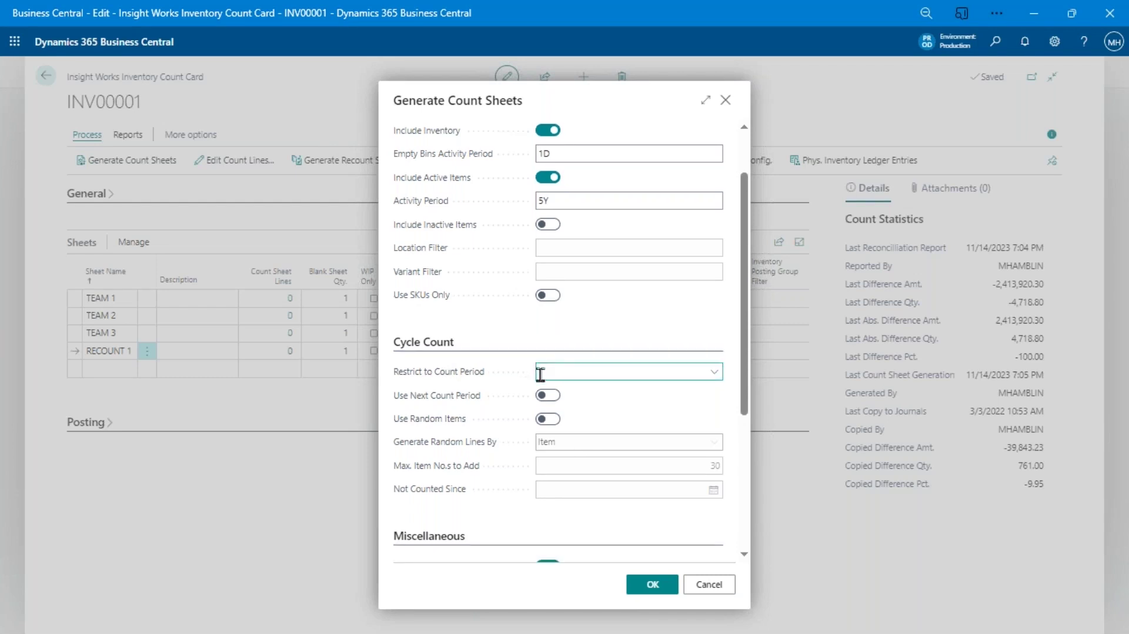
{"action": "scroll", "coordinate": [547, 367], "scroll_direction": "down", "scroll_amount": 3}
{"action": "scroll", "coordinate": [566, 360], "scroll_direction": "up", "scroll_amount": 1}
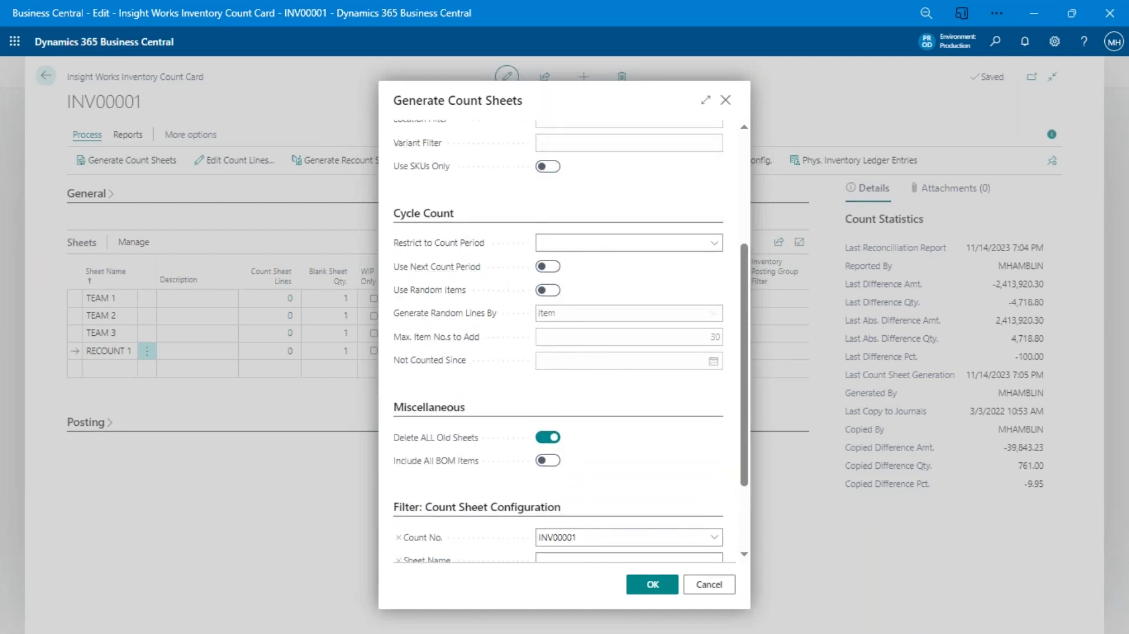
{"action": "left_click", "coordinate": [426, 213]}
{"action": "left_click", "coordinate": [551, 322]}
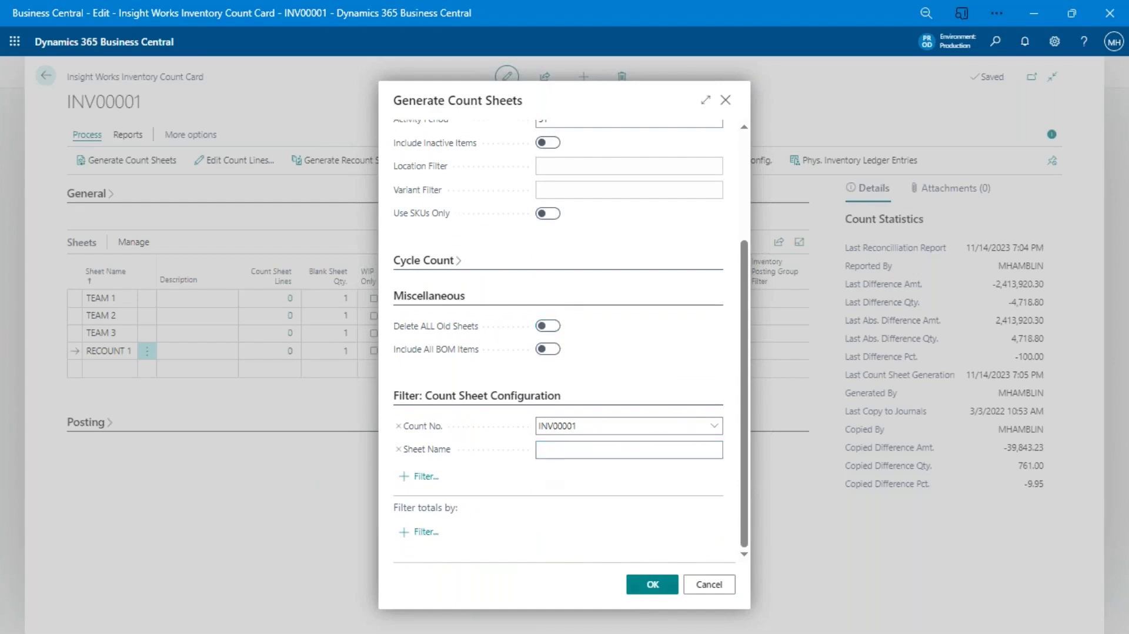
{"action": "left_click", "coordinate": [652, 584]}
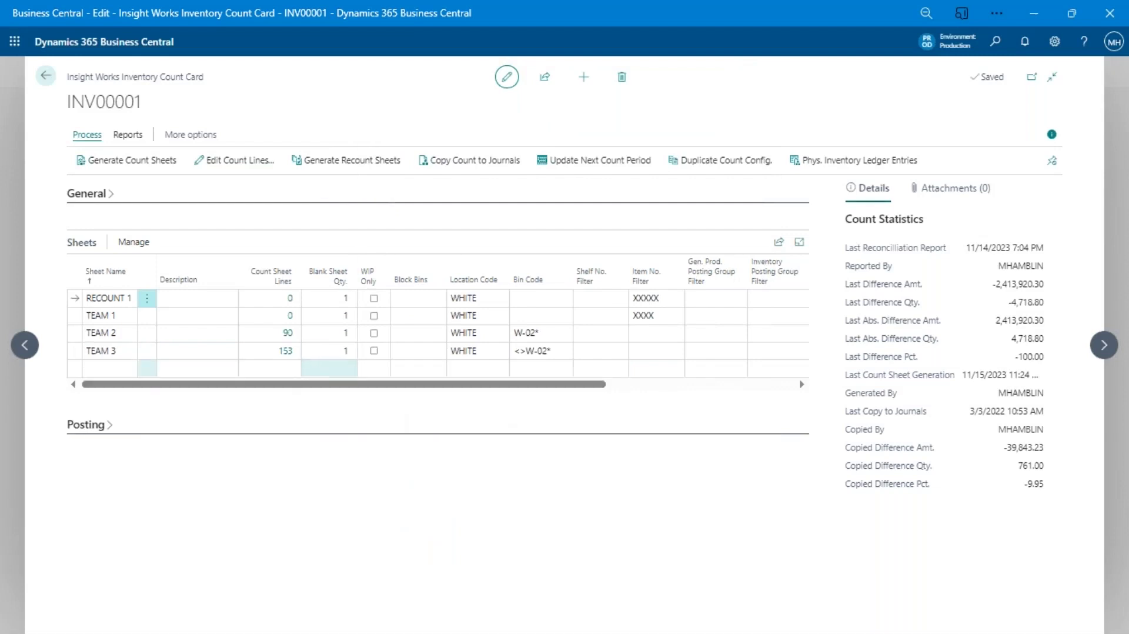
- Compare the generated TEAM sheets on the count card and open the count sheet lines of TEAM 2
{"action": "left_click", "coordinate": [187, 321]}
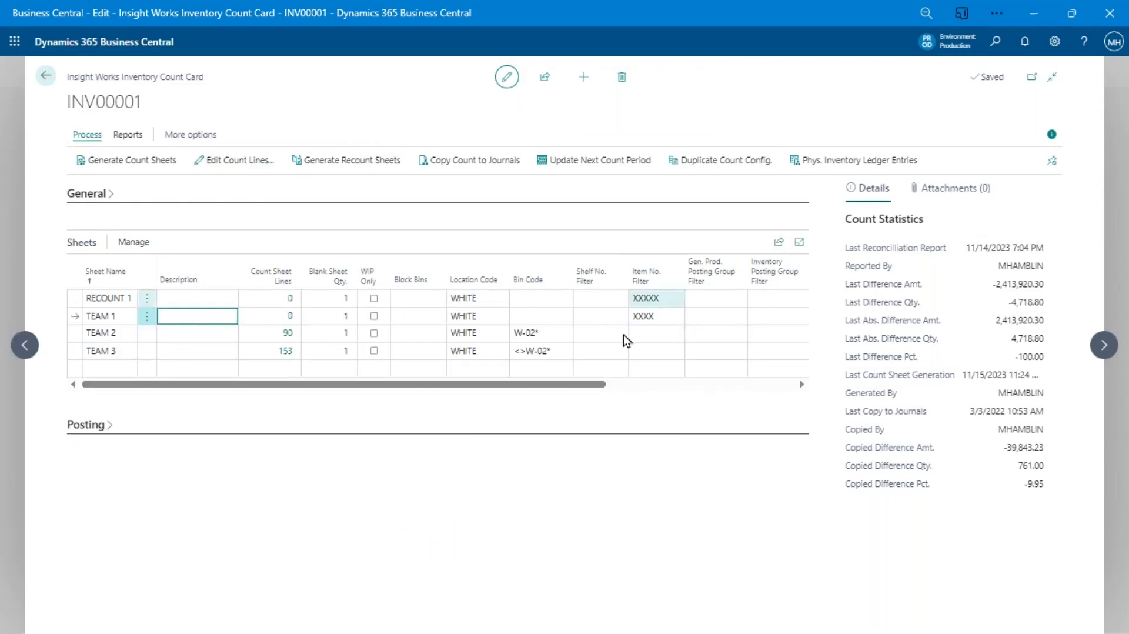
{"action": "left_click", "coordinate": [211, 334]}
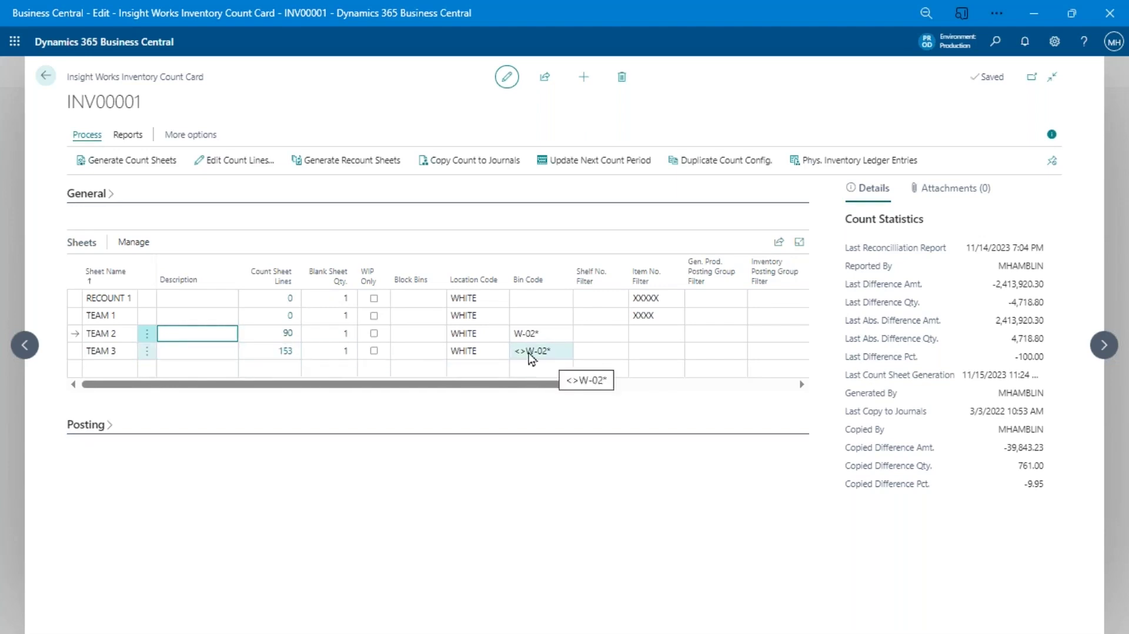
{"action": "left_click", "coordinate": [288, 334]}
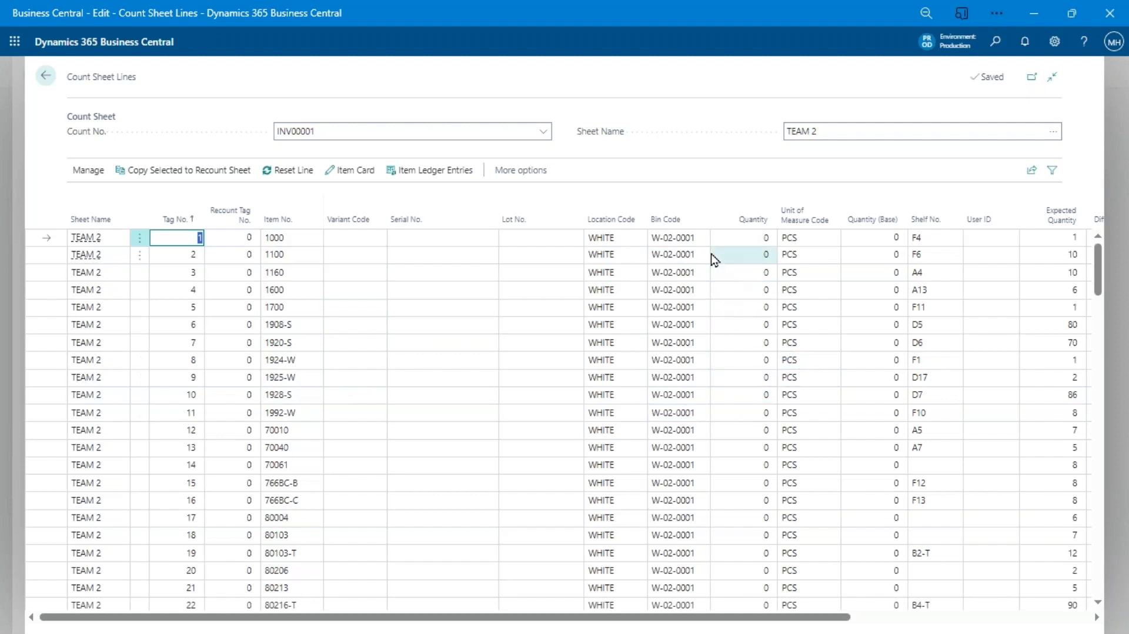
- Examine TEAM 2's line columns for quantity, unit of measure, shelf, bin, expected quantity, difference, comment and description
{"action": "left_click", "coordinate": [732, 238]}
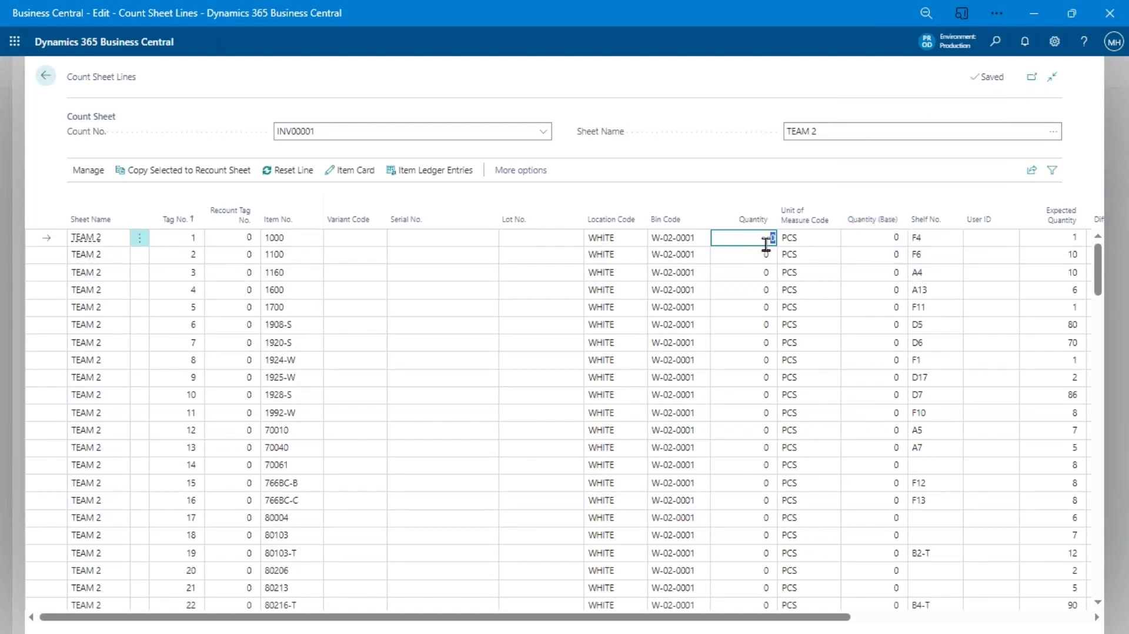
{"action": "left_click", "coordinate": [806, 242]}
{"action": "left_click", "coordinate": [875, 242]}
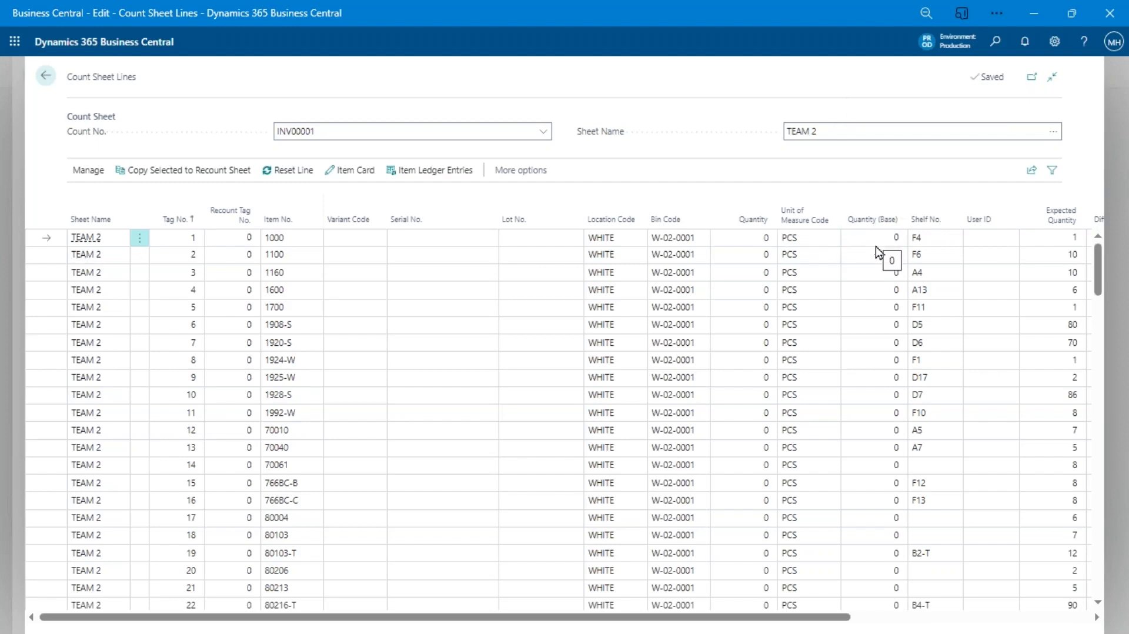
{"action": "left_click", "coordinate": [923, 241]}
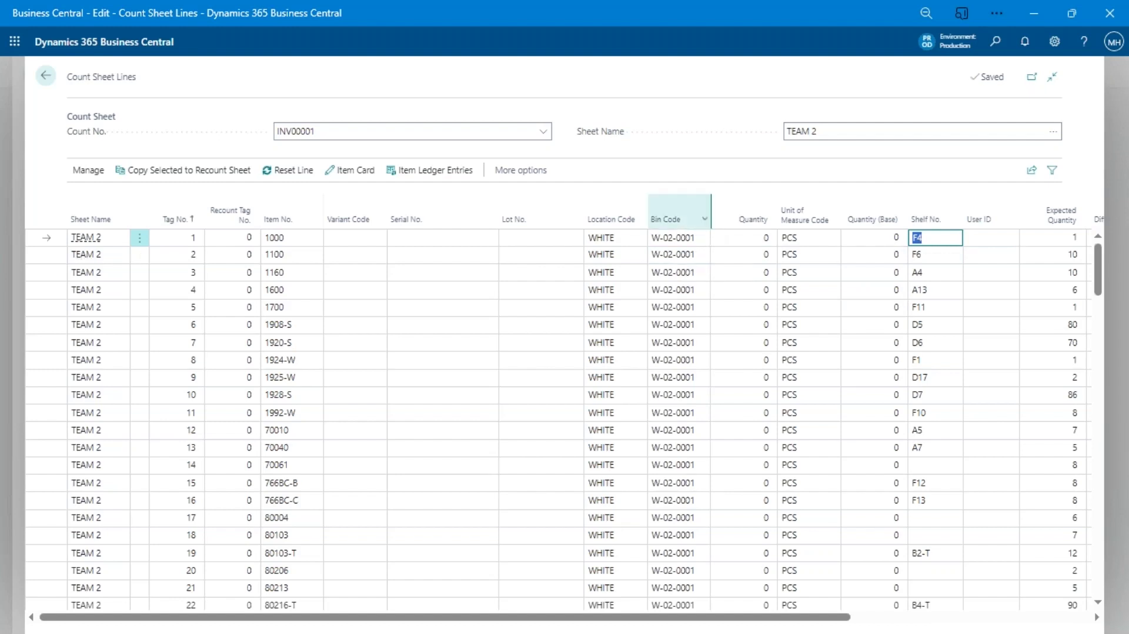
{"action": "left_click", "coordinate": [699, 237]}
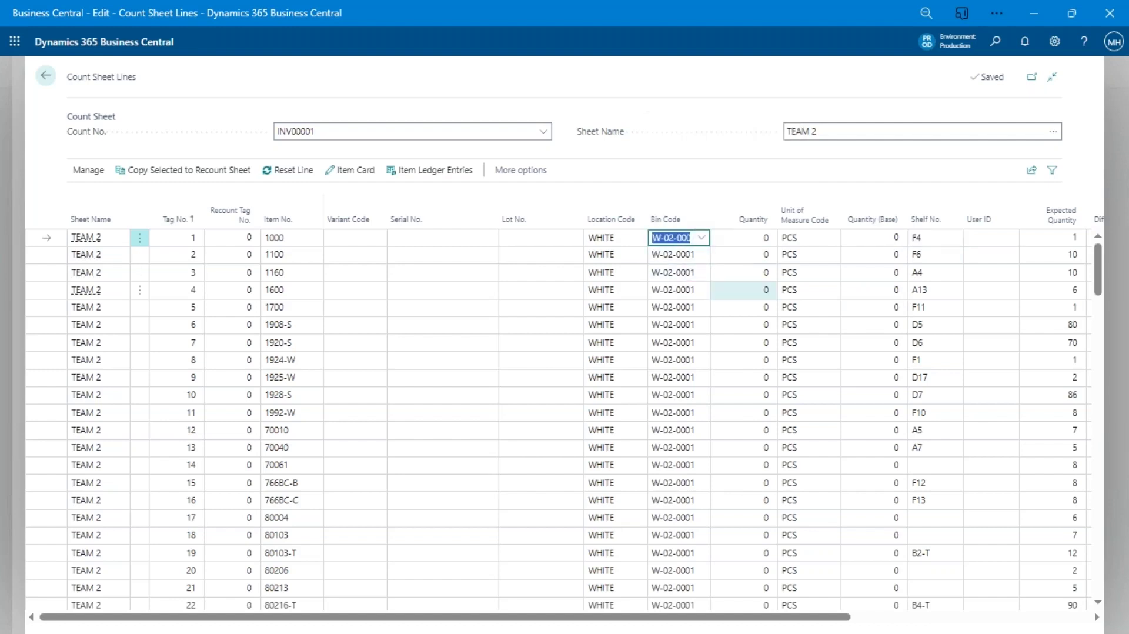
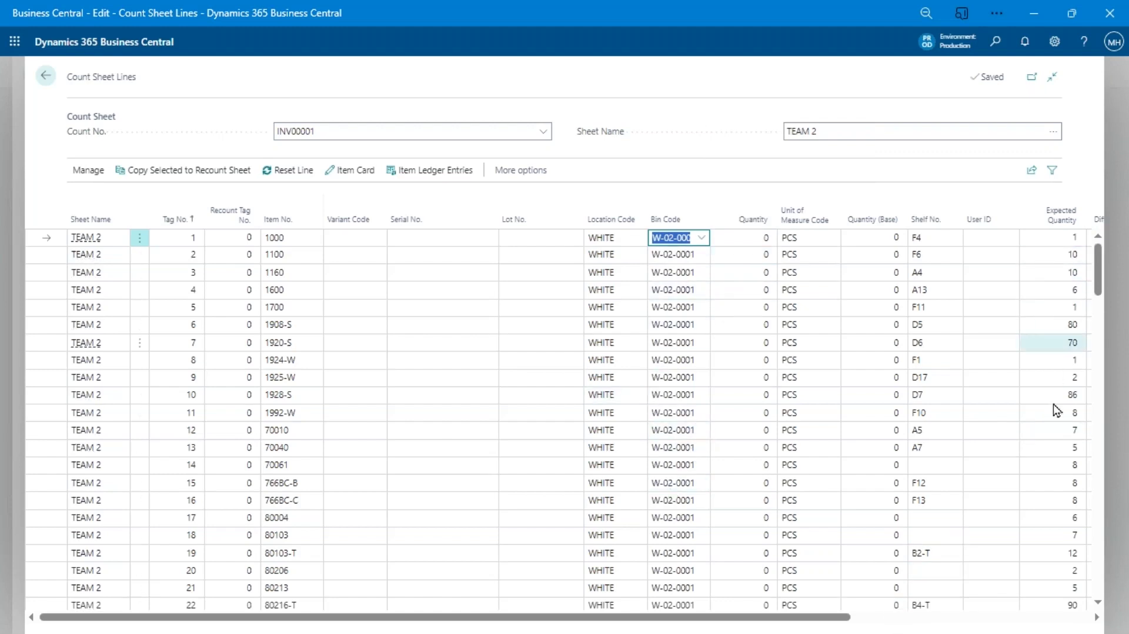
{"action": "left_click", "coordinate": [1046, 334]}
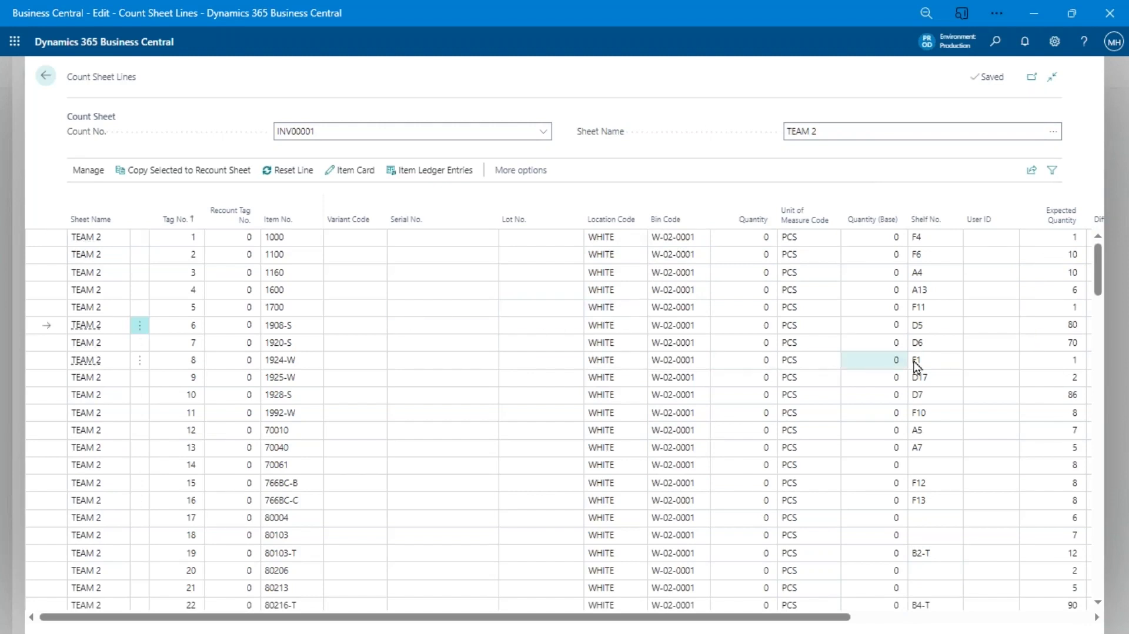
{"action": "left_click_drag", "start_coordinate": [812, 621], "coordinate": [946, 618]}
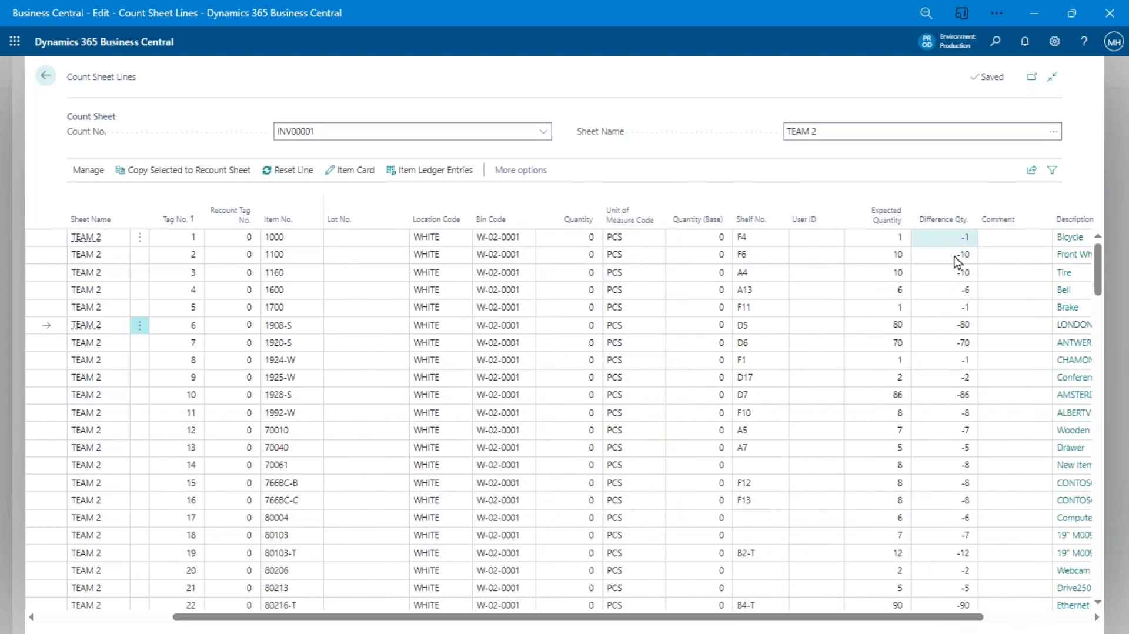
{"action": "left_click_drag", "start_coordinate": [974, 622], "coordinate": [1042, 620]}
{"action": "left_click", "coordinate": [909, 241]}
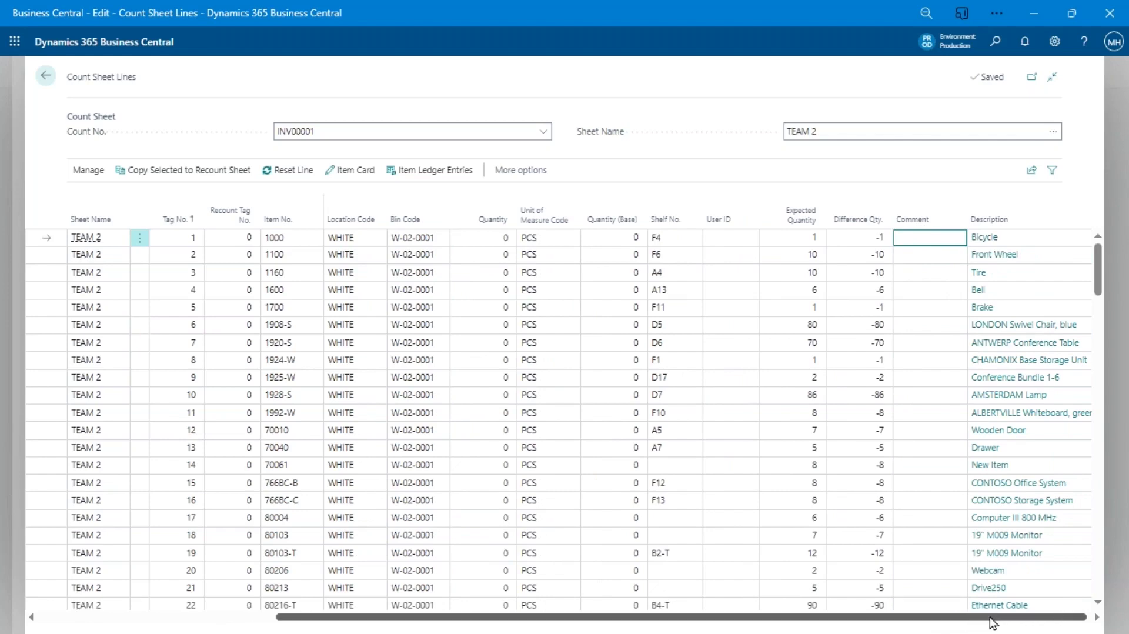
{"action": "left_click_drag", "start_coordinate": [990, 618], "coordinate": [352, 630]}
- Look through TEAM 2's remaining lines for lot numbers and check which line actions are available for tag 56
{"action": "scroll", "coordinate": [829, 418], "scroll_direction": "down", "scroll_amount": 5}
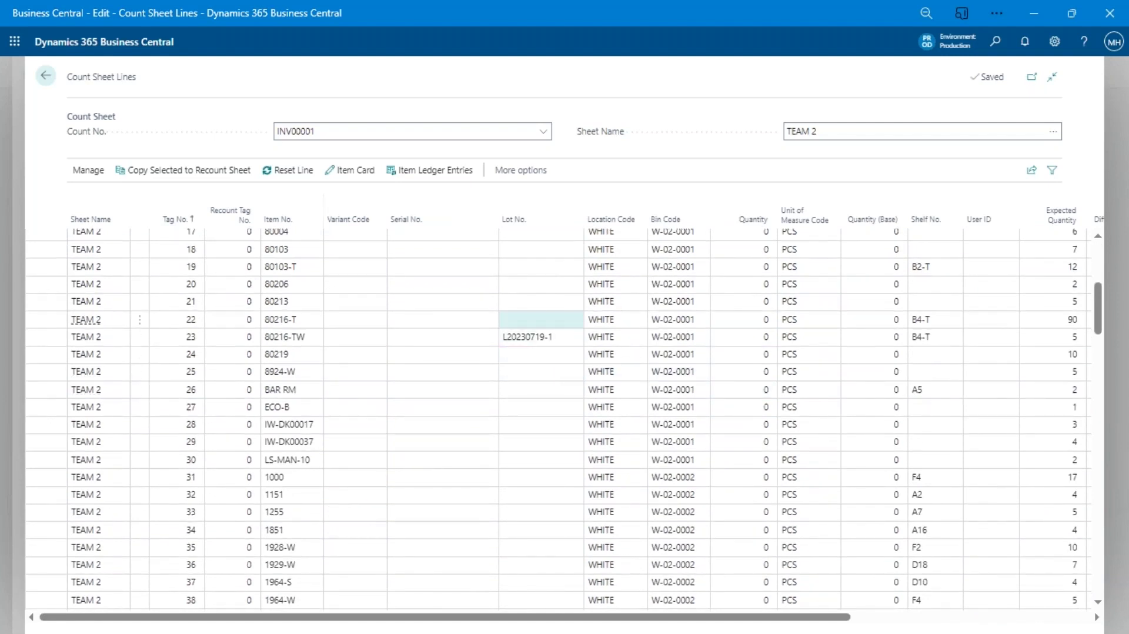
{"action": "left_click", "coordinate": [535, 338]}
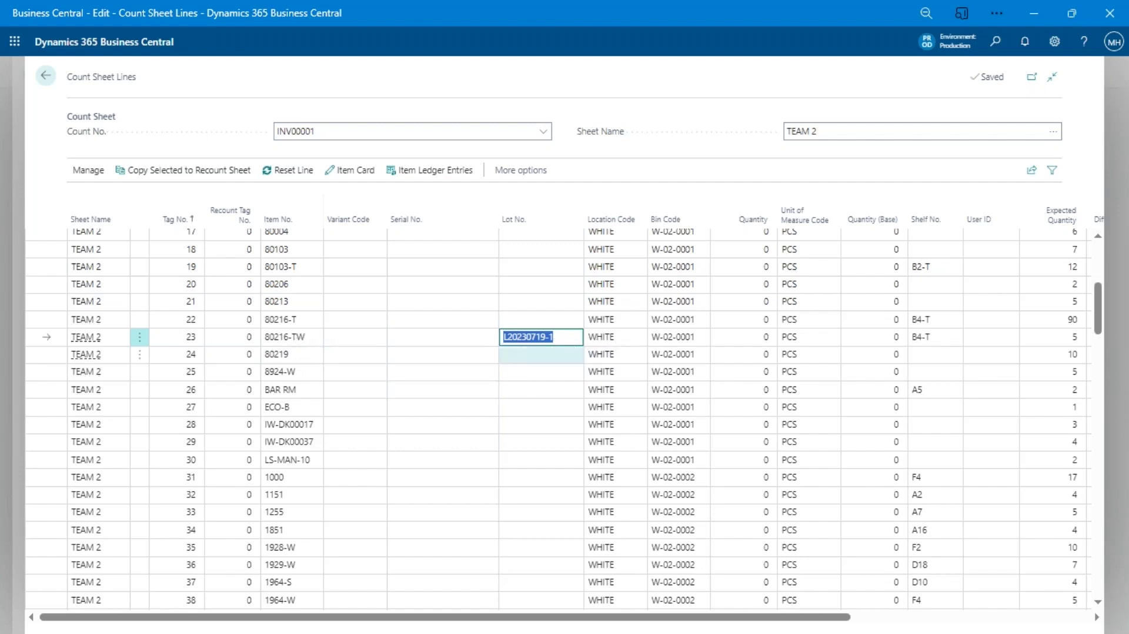
{"action": "scroll", "coordinate": [562, 348], "scroll_direction": "down", "scroll_amount": 6}
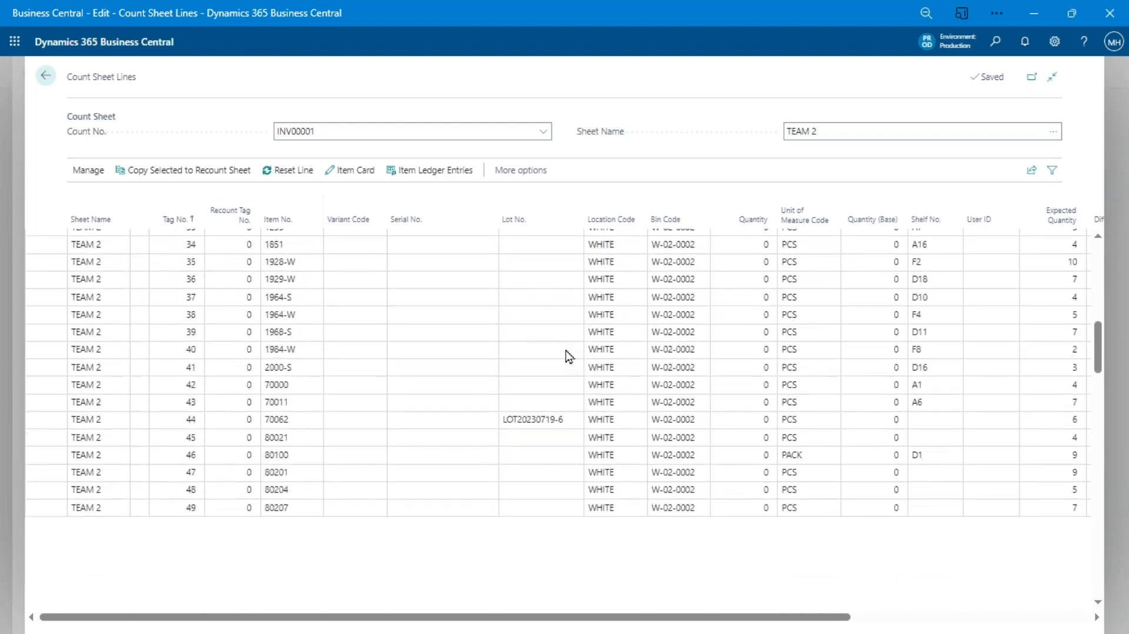
{"action": "scroll", "coordinate": [568, 355], "scroll_direction": "down", "scroll_amount": 5}
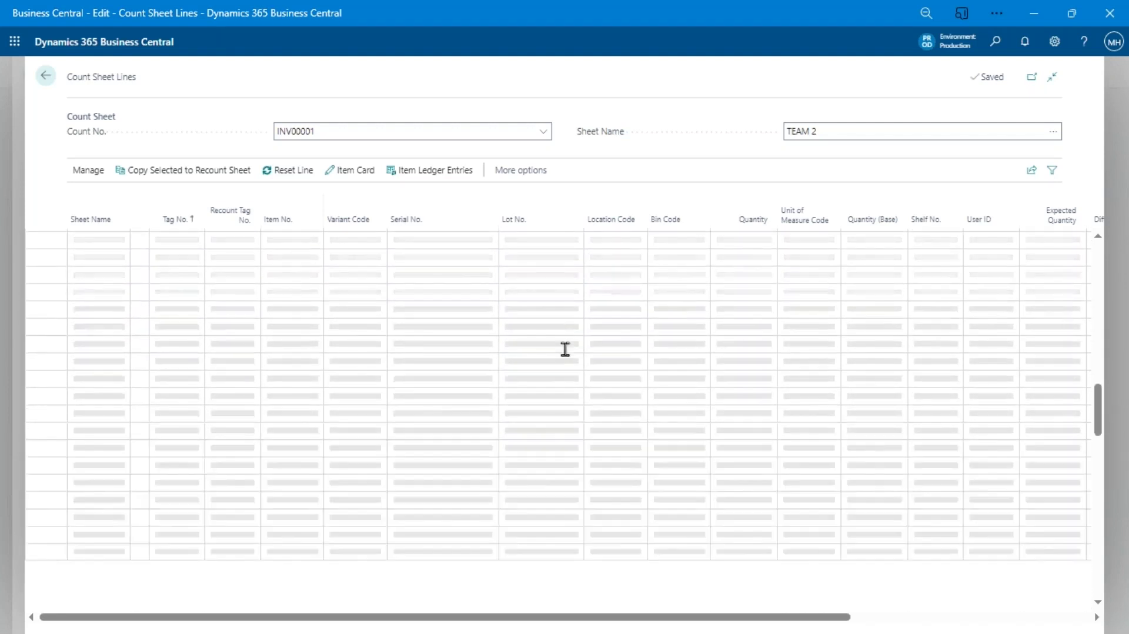
{"action": "scroll", "coordinate": [566, 349], "scroll_direction": "down", "scroll_amount": 2}
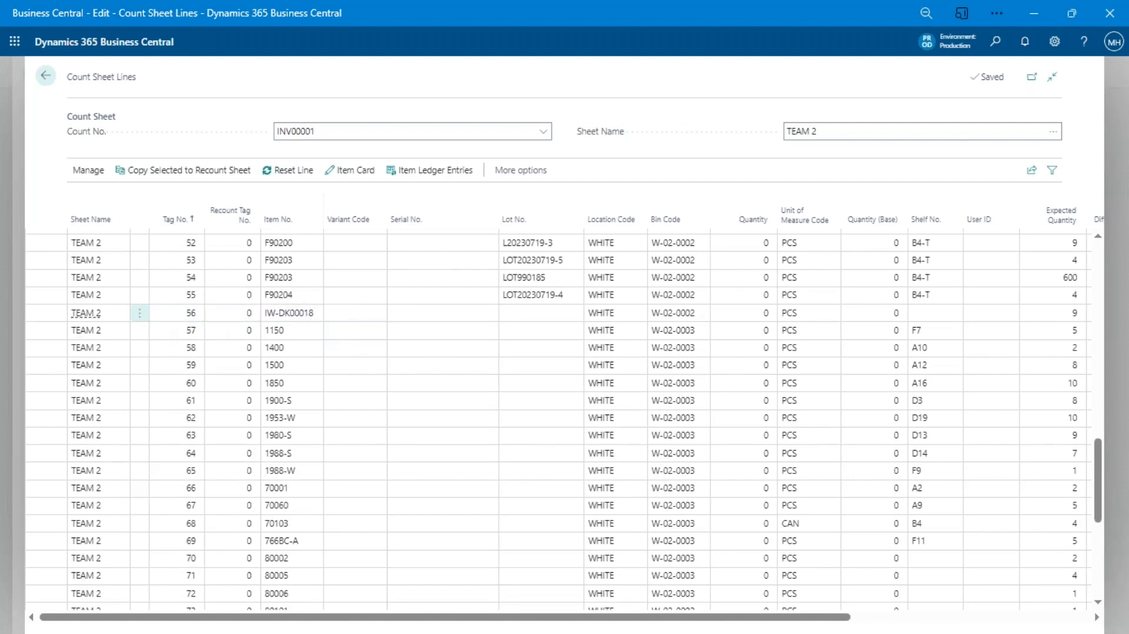
{"action": "left_click", "coordinate": [139, 312]}
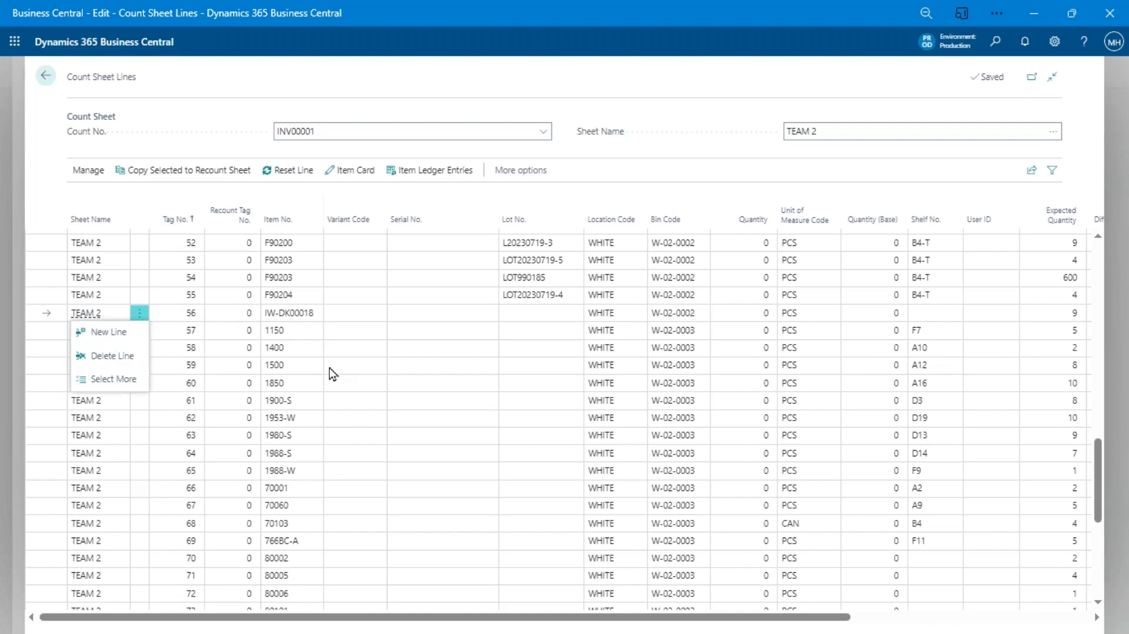
{"action": "key", "text": "Escape"}
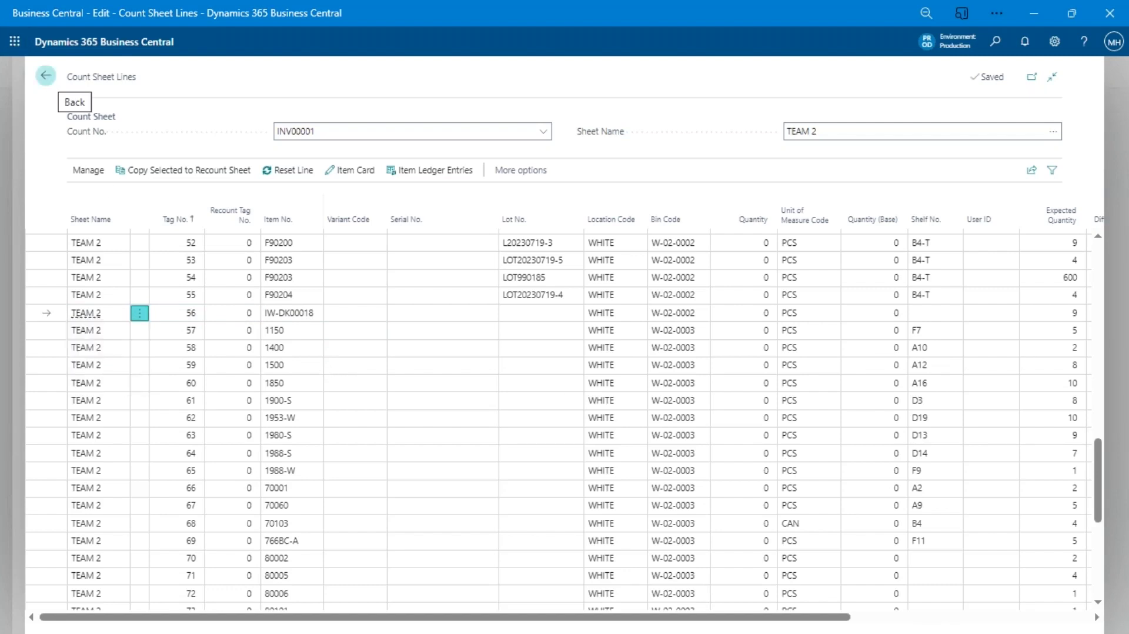
- Return to the INV00001 count card, check which count reports it offers, and go back to the inventory counts list
{"action": "left_click", "coordinate": [46, 76]}
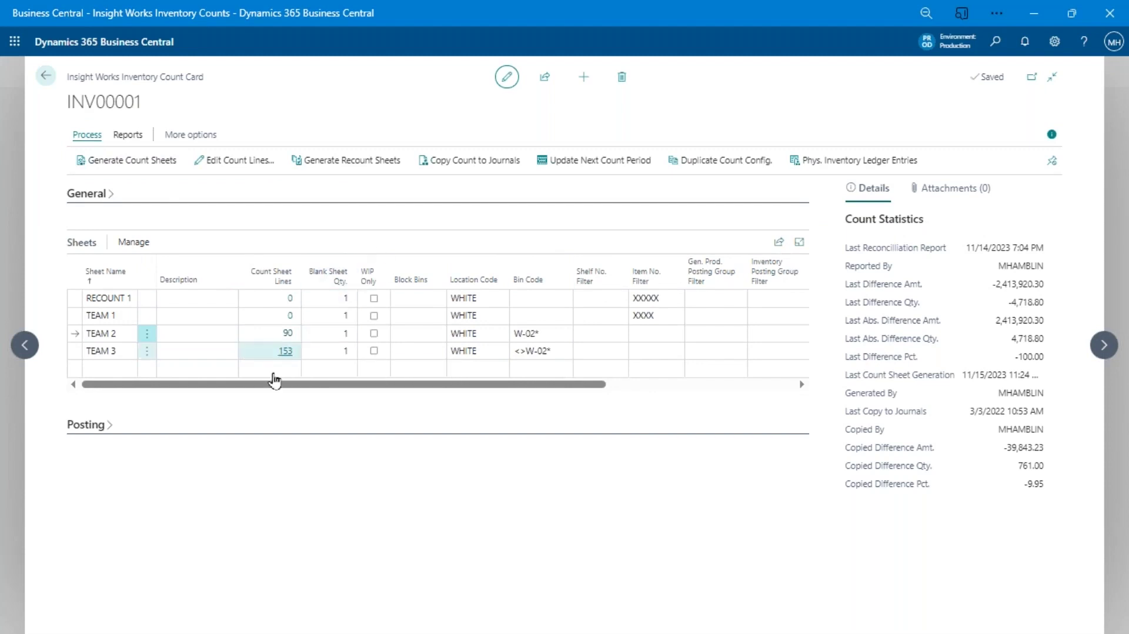
{"action": "left_click", "coordinate": [141, 138]}
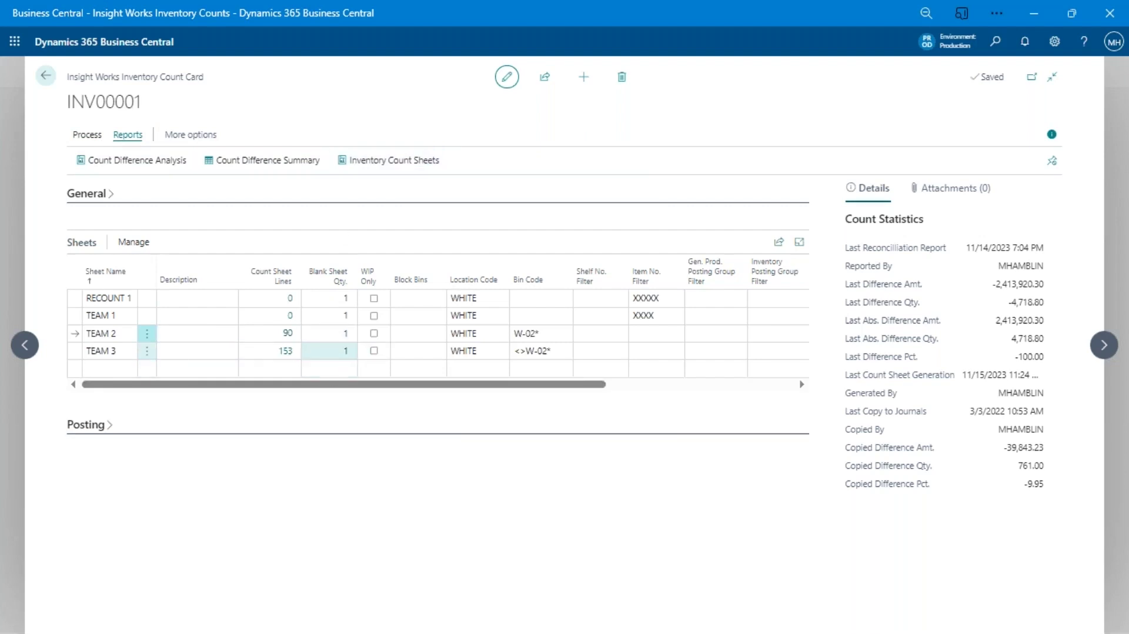
{"action": "left_click", "coordinate": [46, 75]}
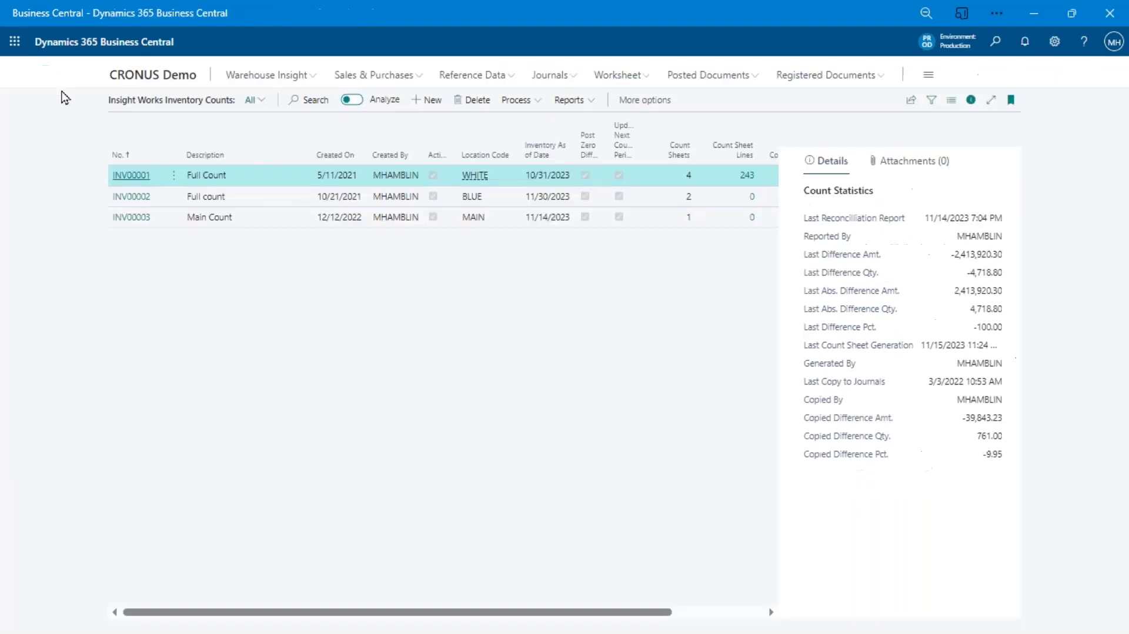
- Open count INV00002 and generate its count sheets with Include Inactive Items turned on
{"action": "left_click", "coordinate": [141, 196]}
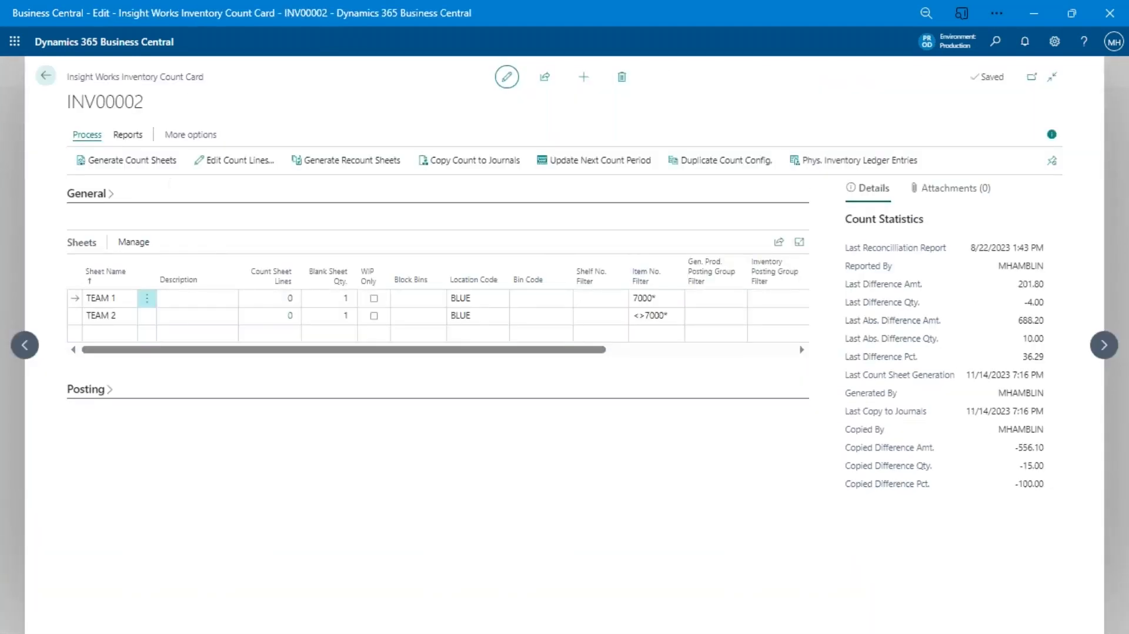
{"action": "left_click", "coordinate": [141, 161]}
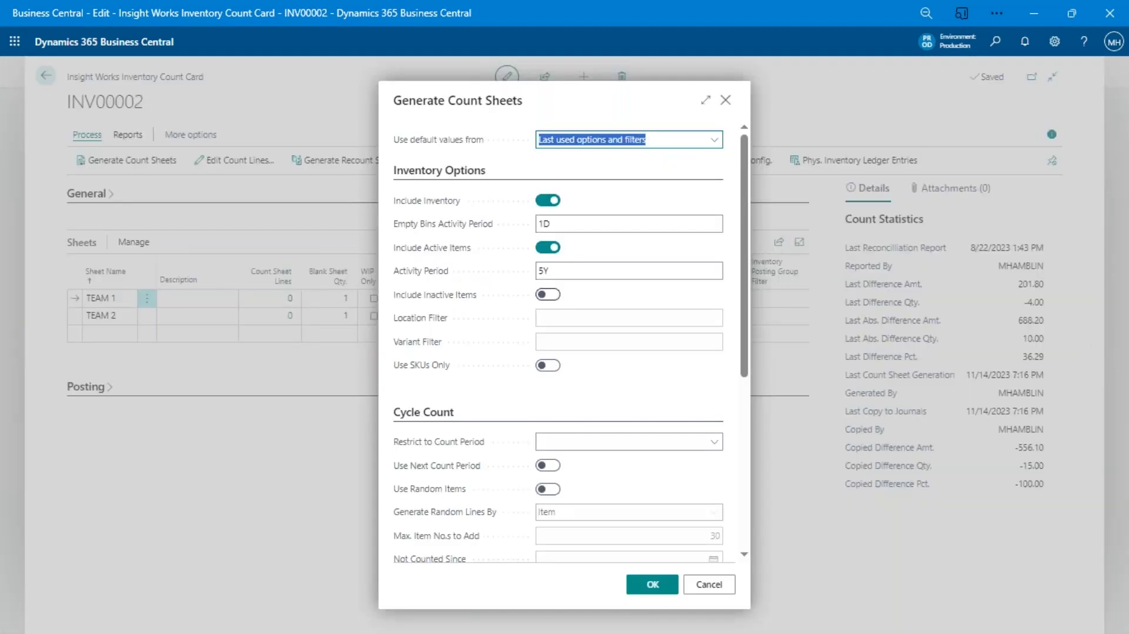
{"action": "left_click", "coordinate": [547, 295]}
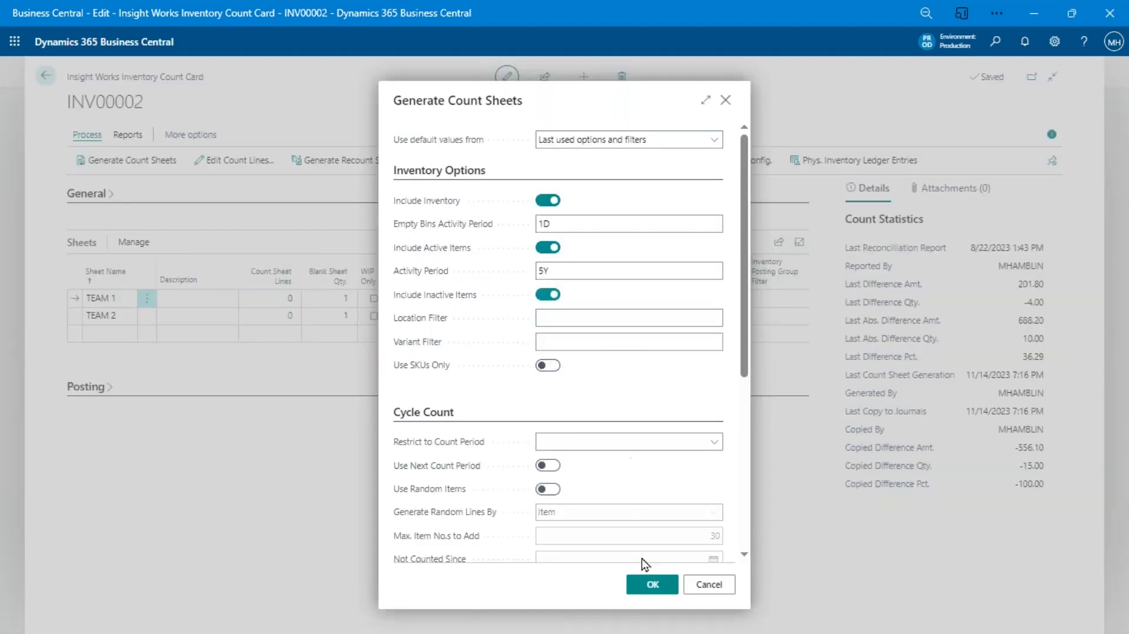
{"action": "scroll", "coordinate": [630, 443], "scroll_direction": "down", "scroll_amount": 5}
{"action": "left_click", "coordinate": [645, 584]}
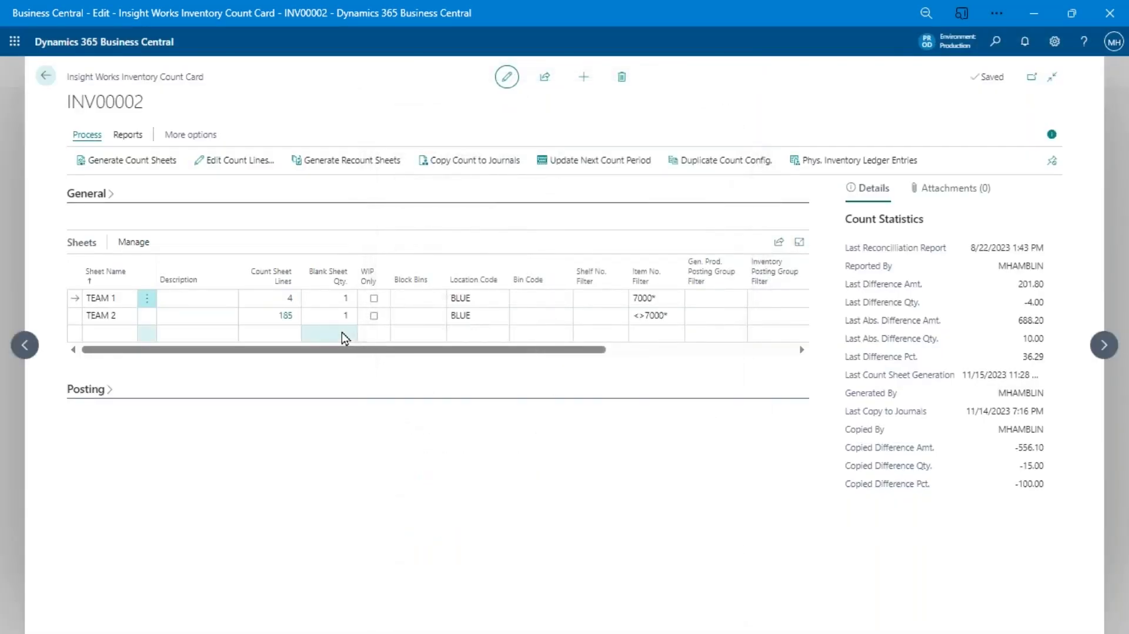
- Open TEAM 2's count sheet lines in INV00002 and review the items, shelf numbers and expected quantities
{"action": "left_click", "coordinate": [287, 321]}
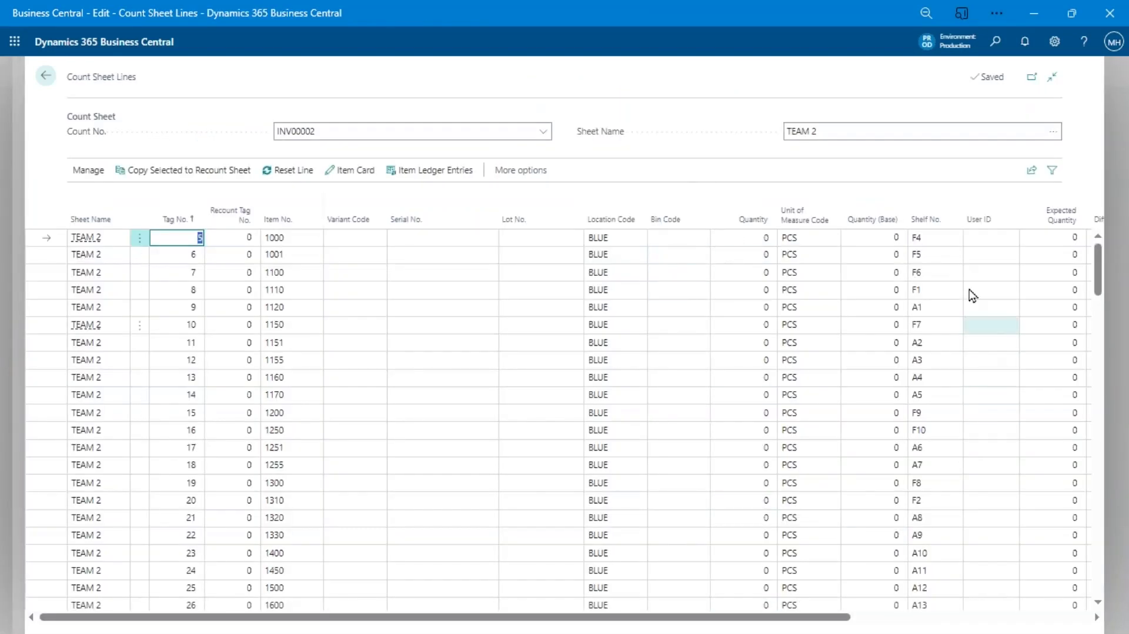
{"action": "scroll", "coordinate": [945, 360], "scroll_direction": "down", "scroll_amount": 5}
{"action": "scroll", "coordinate": [943, 361], "scroll_direction": "up", "scroll_amount": 5}
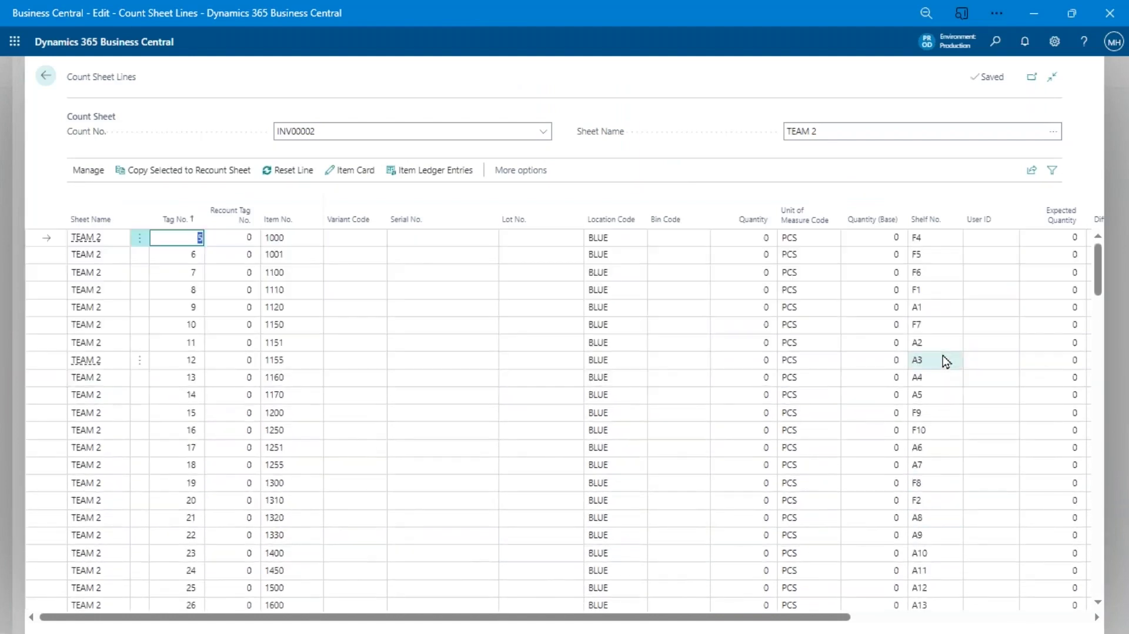
- Enter a counted quantity of 2 for item 1000 on tag 5 of TEAM 2
{"action": "left_click", "coordinate": [288, 237]}
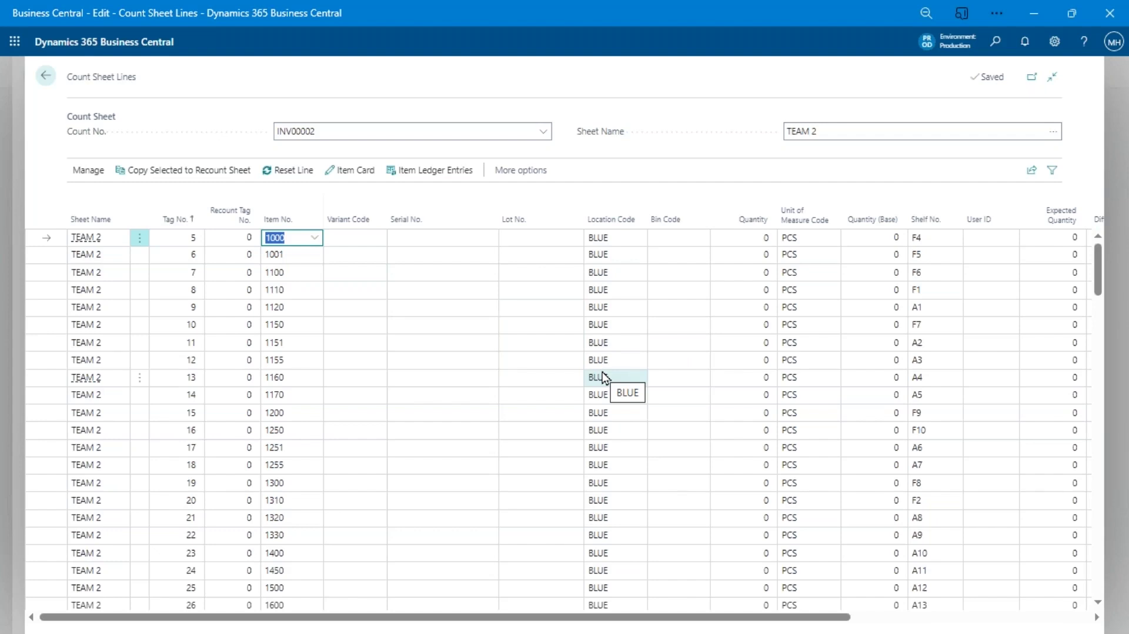
{"action": "key", "text": "Tab"}
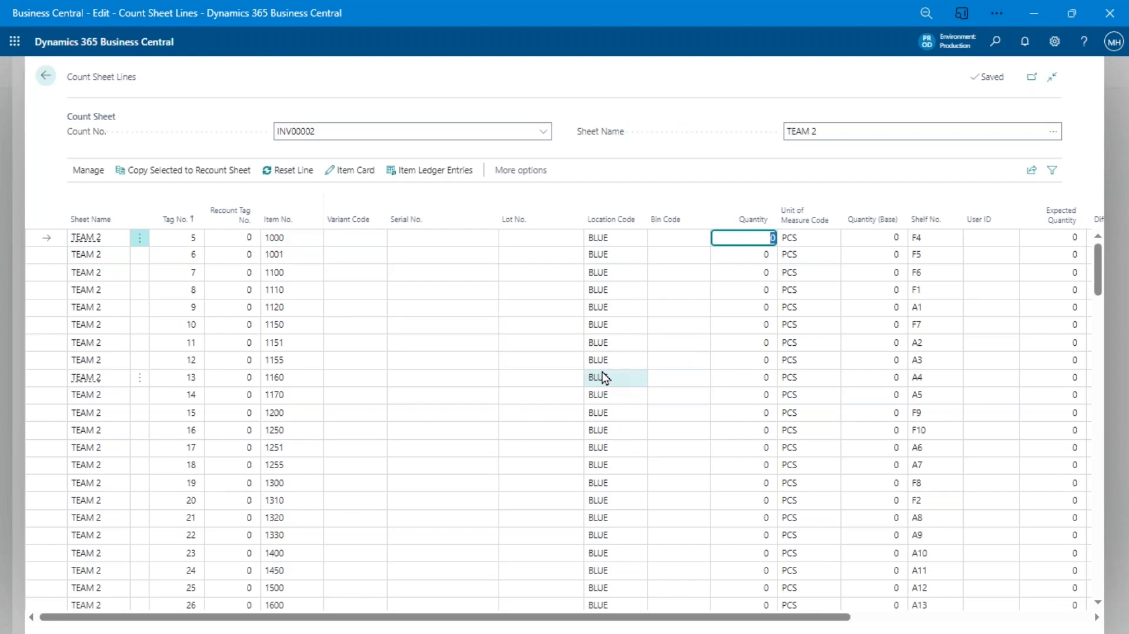
{"action": "key", "text": "Tab"}
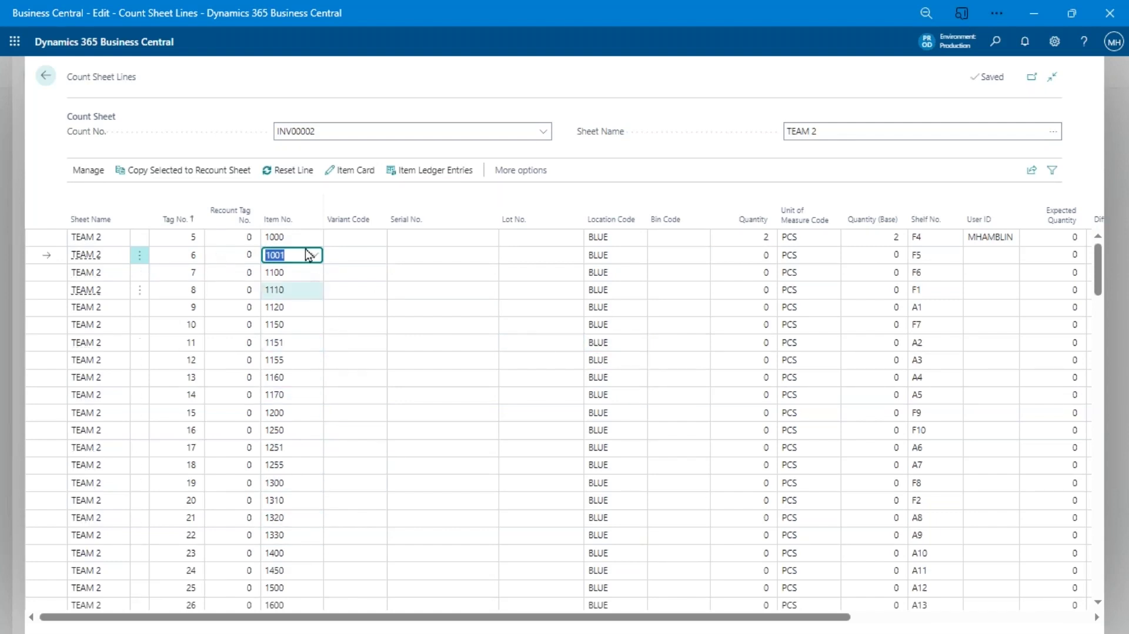
{"action": "left_click", "coordinate": [762, 238]}
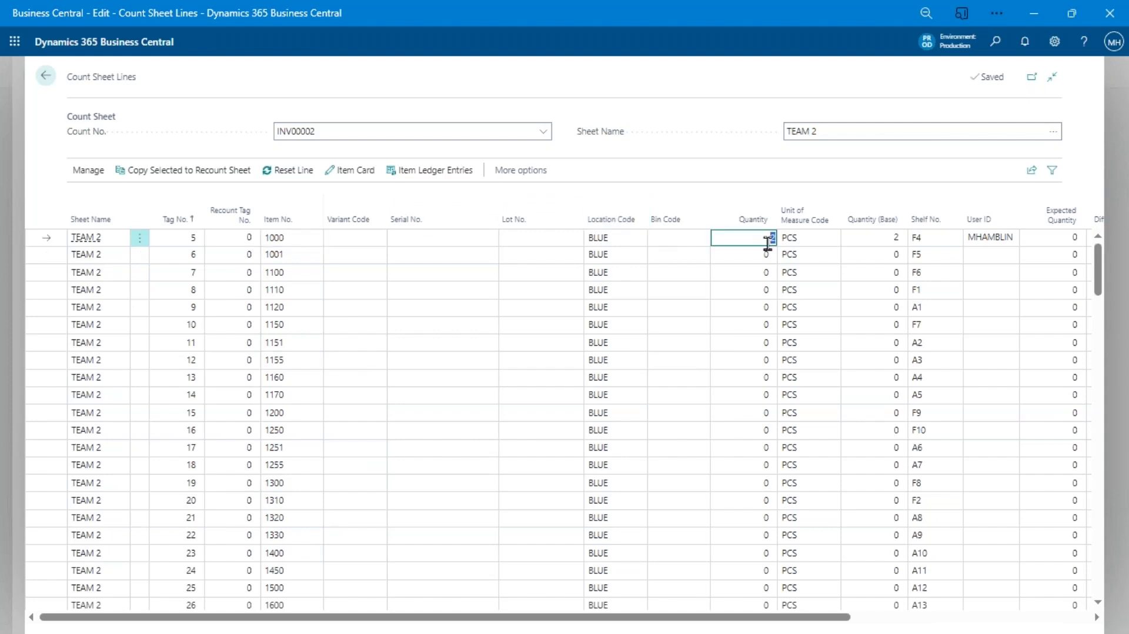
- Step down the Quantity entries of TEAM 2 from tag 6 to tag 10
{"action": "left_click", "coordinate": [292, 259]}
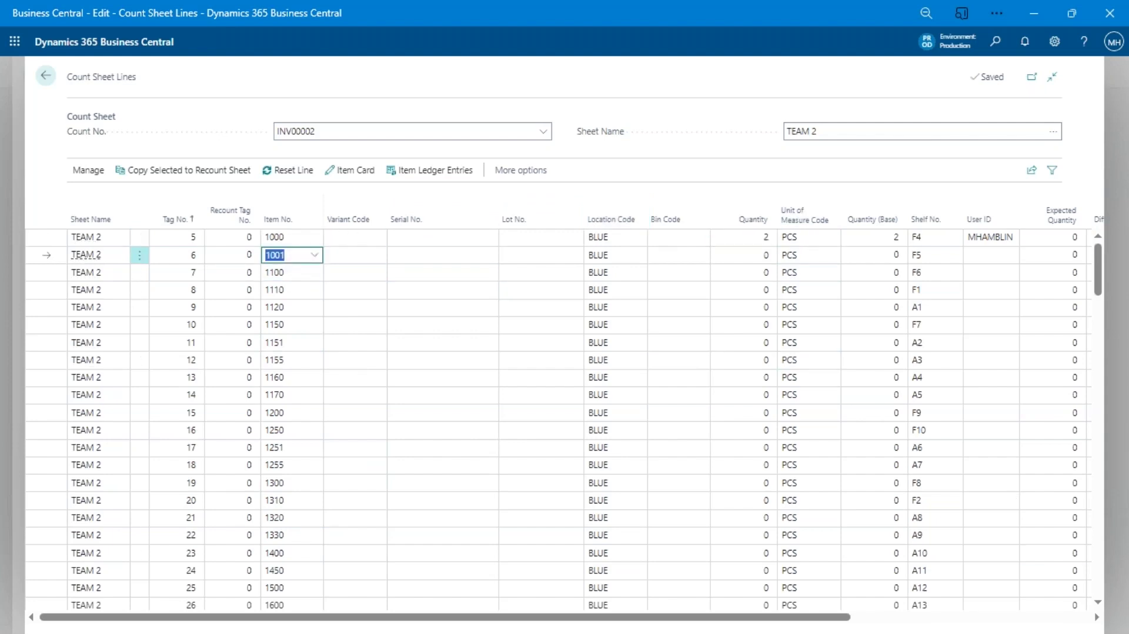
{"action": "key", "text": "Return"}
{"action": "key", "text": "Return"}
{"action": "key", "text": "Return"}
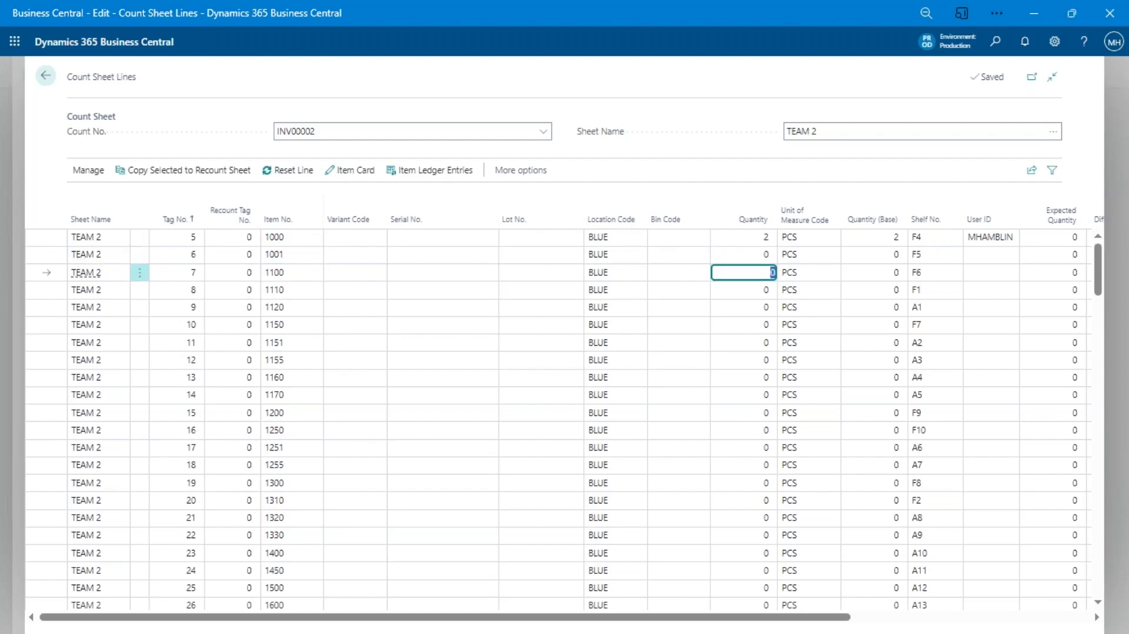
{"action": "key", "text": "Return"}
{"action": "key", "text": "Return"}
{"action": "key", "text": "Return"}
{"action": "key", "text": "Return"}
{"action": "key", "text": "Return"}
{"action": "key", "text": "Return"}
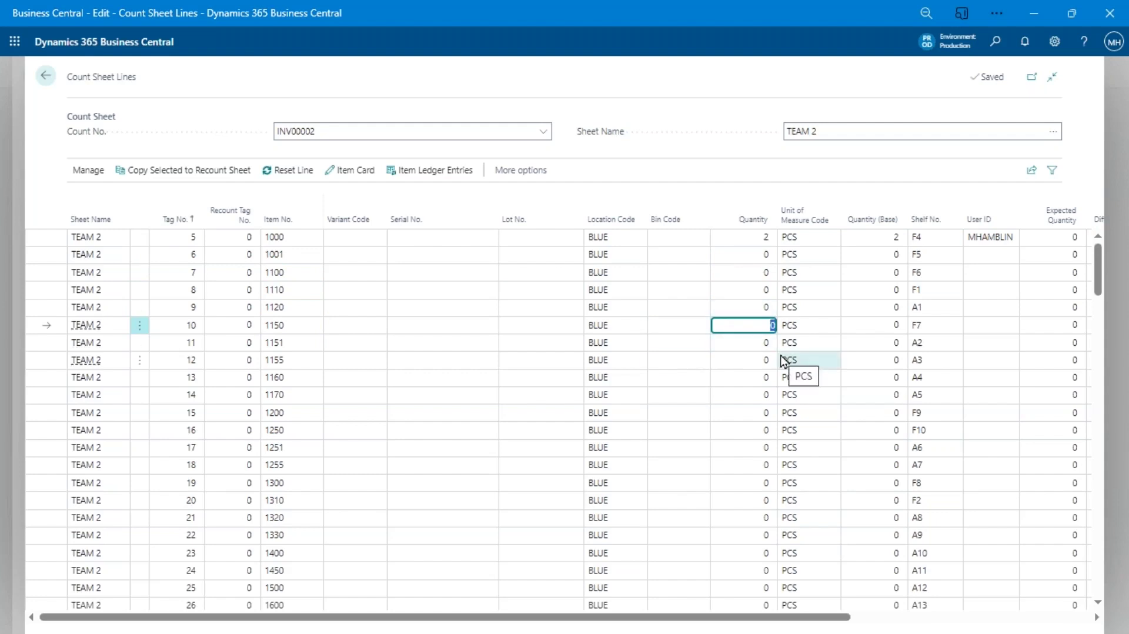
- Leave count INV00002 and reopen the INV00001 count card to compare the line counts of its team sheets
{"action": "key", "text": "Escape"}
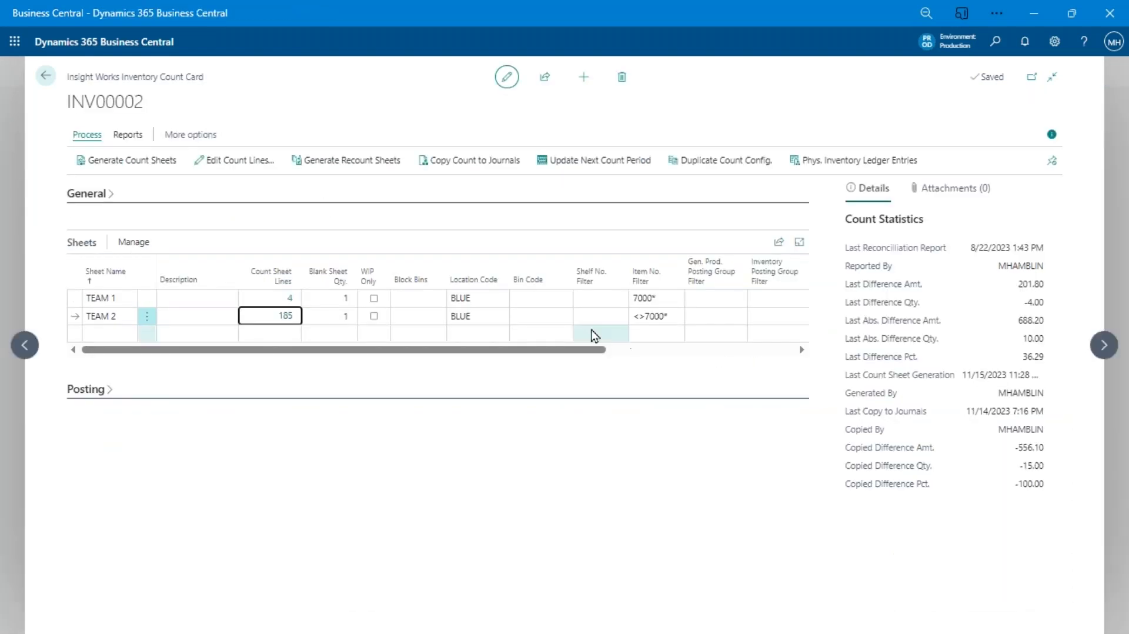
{"action": "key", "text": "Escape"}
{"action": "left_click", "coordinate": [130, 175]}
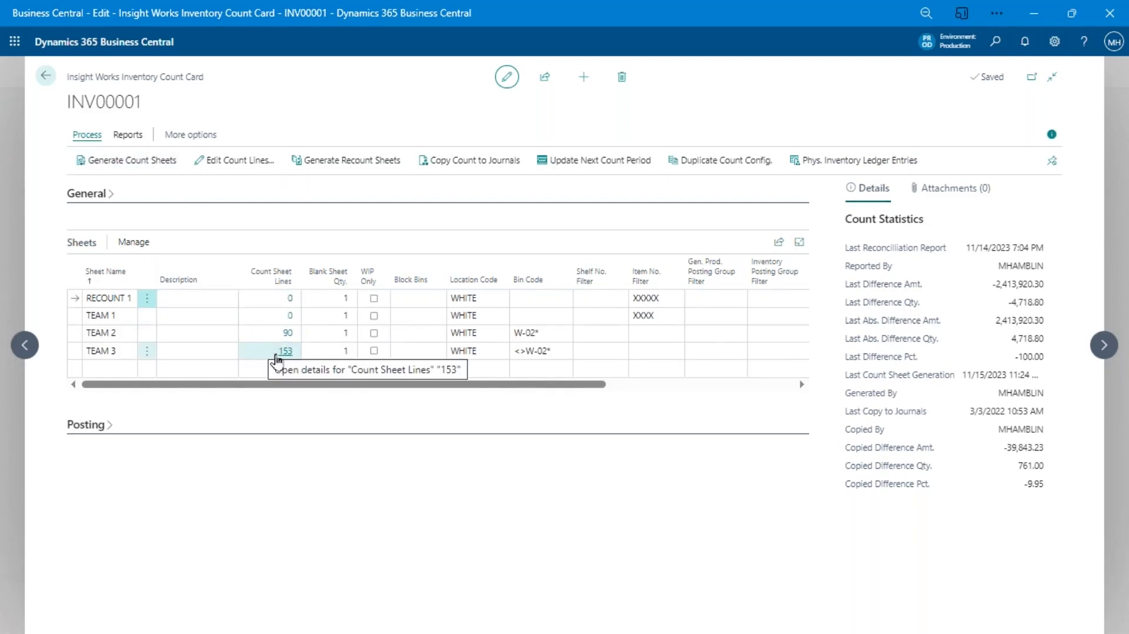
{"action": "left_click", "coordinate": [118, 317]}
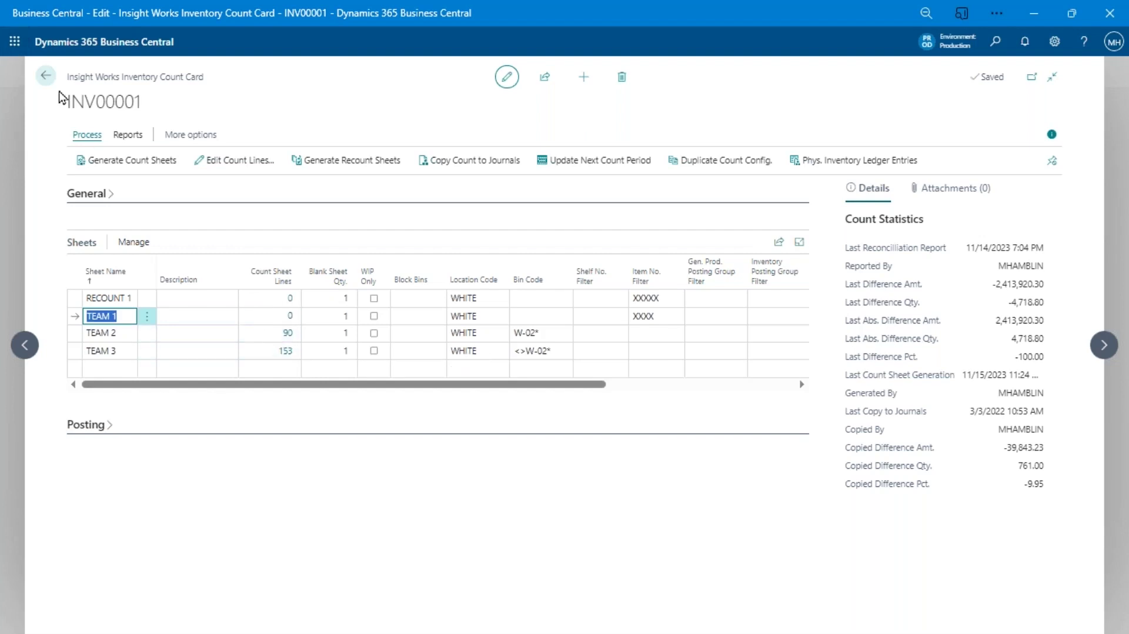
{"action": "left_click", "coordinate": [47, 77]}
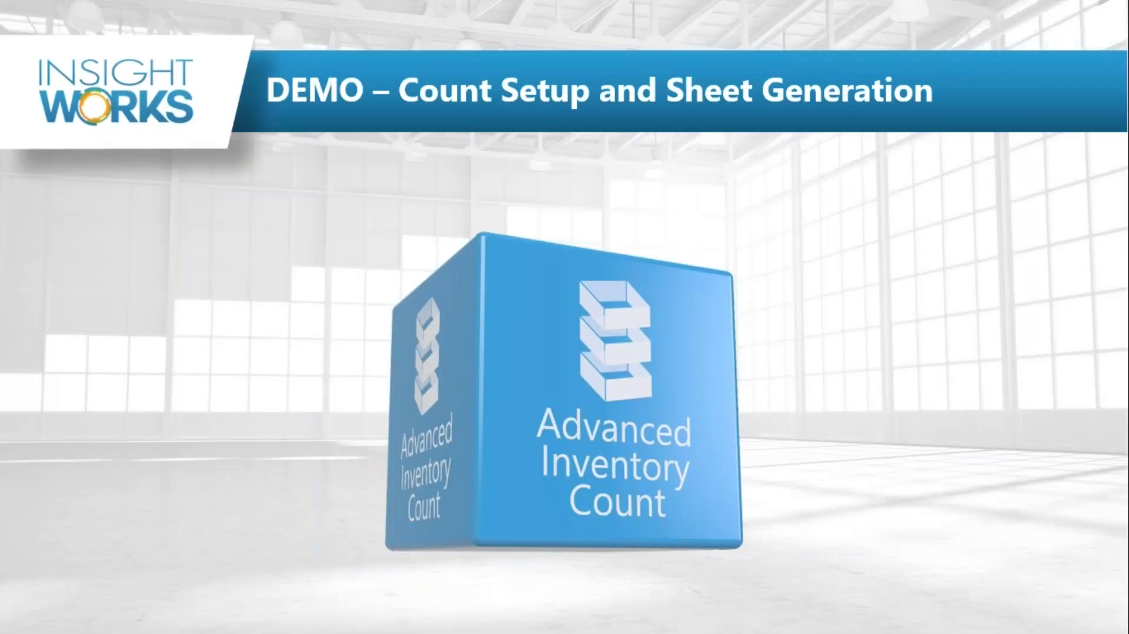
{"action": "left_click", "coordinate": [948, 436]}
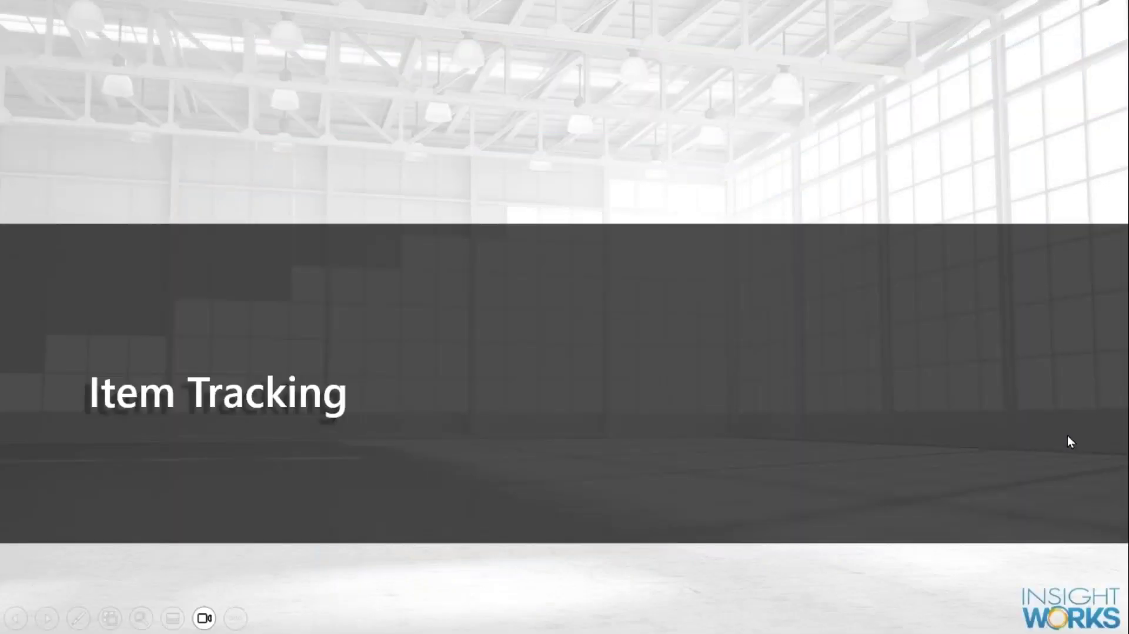
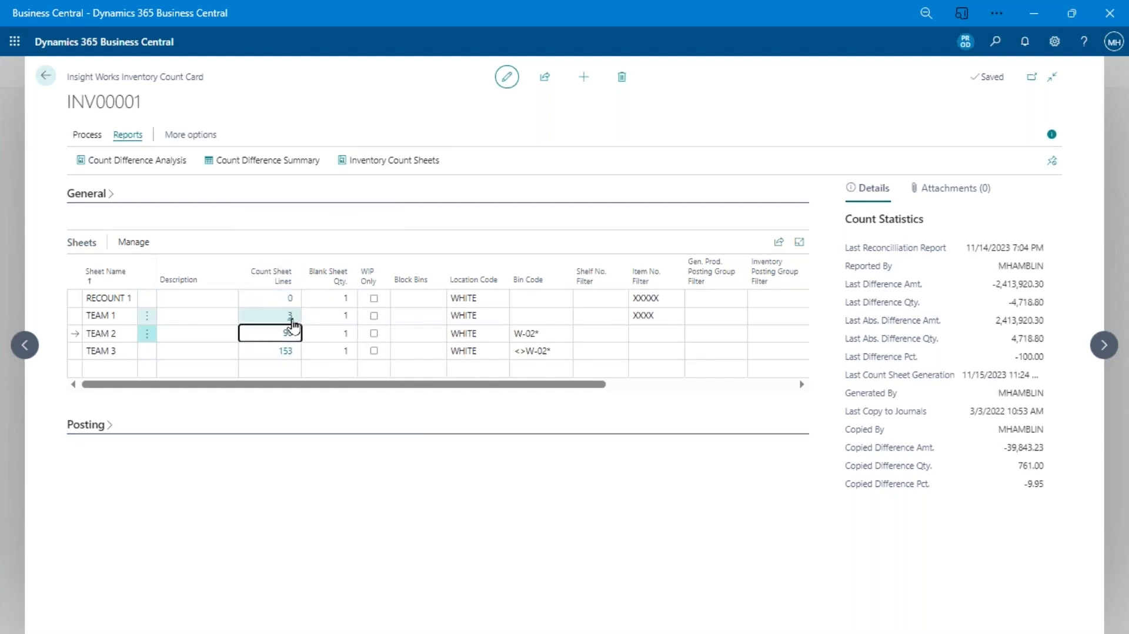
- Add a new count sheet named BASELINE to INV00001
{"action": "left_click", "coordinate": [125, 368]}
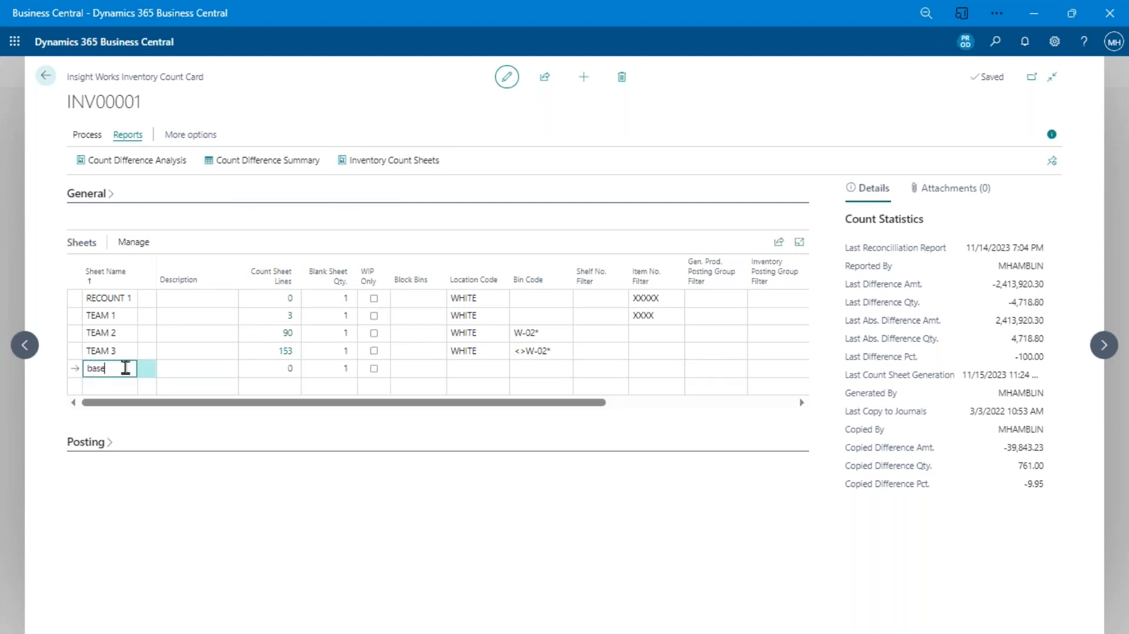
{"action": "type", "text": "baseline"}
{"action": "key", "text": "Tab"}
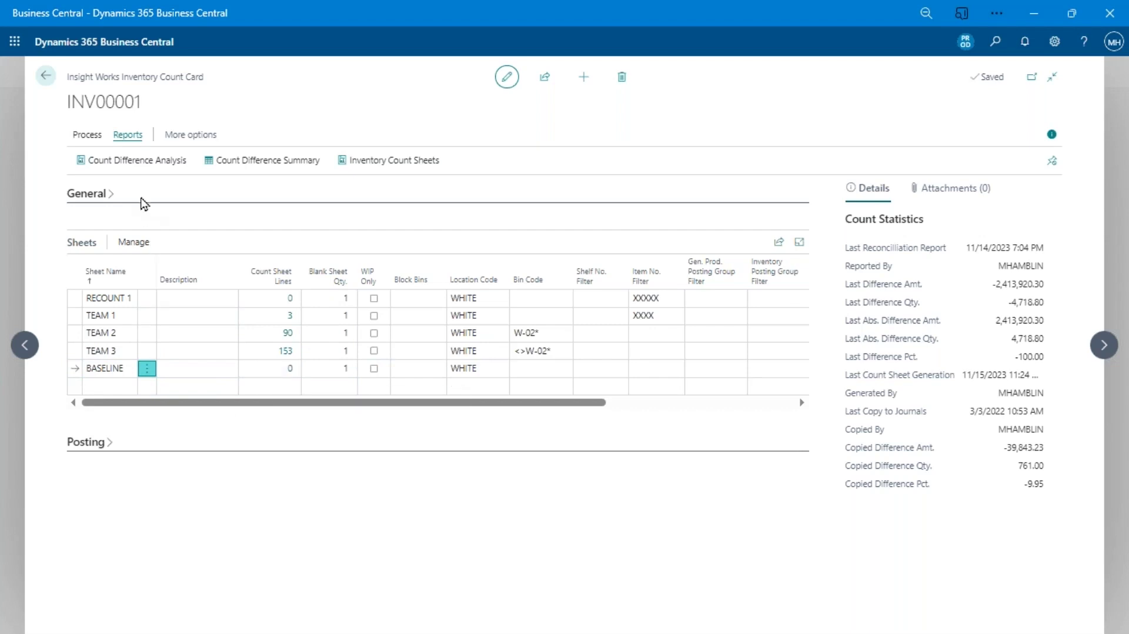
- Open the count sheet generation options for INV00001 and turn off Include Inactive Items and Include Active Items
{"action": "left_click", "coordinate": [87, 136]}
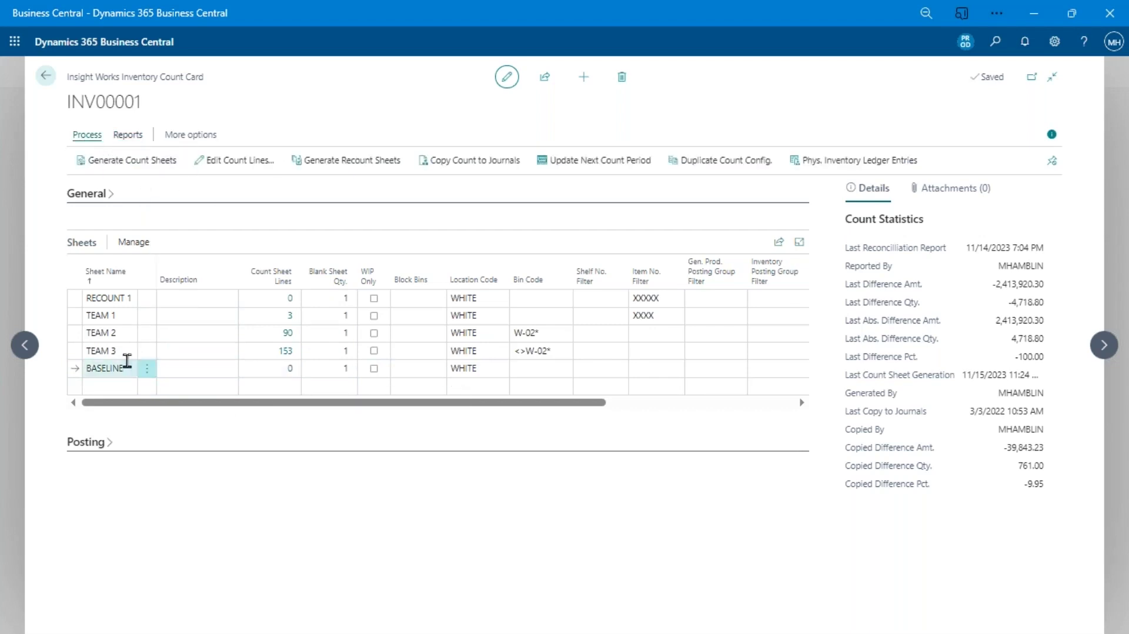
{"action": "left_click", "coordinate": [156, 171]}
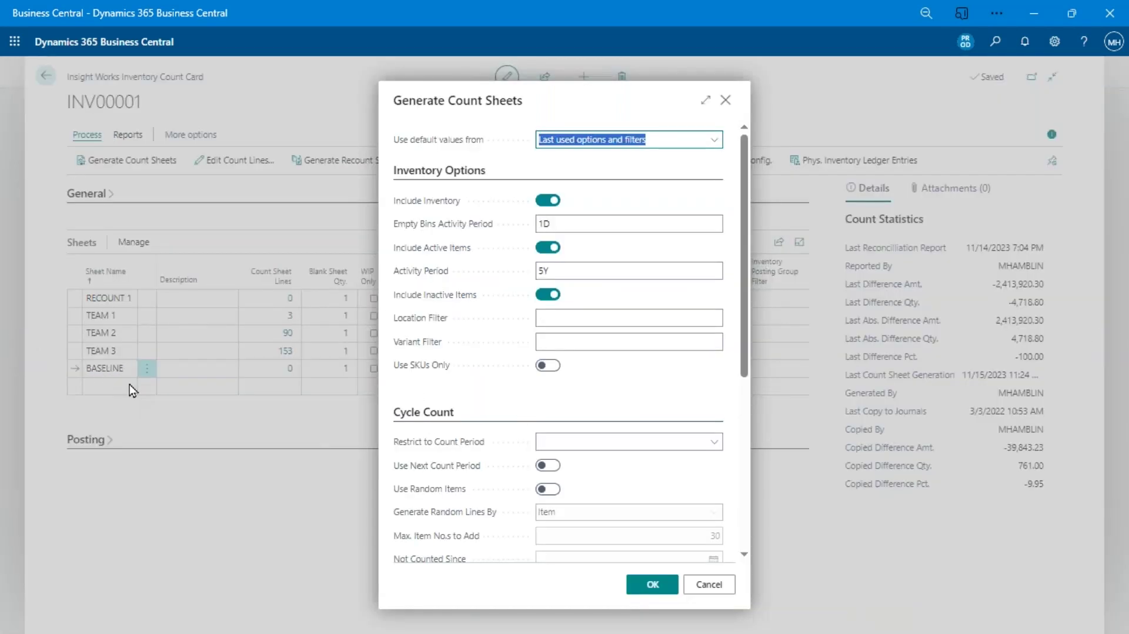
{"action": "scroll", "coordinate": [599, 520], "scroll_direction": "down", "scroll_amount": 5}
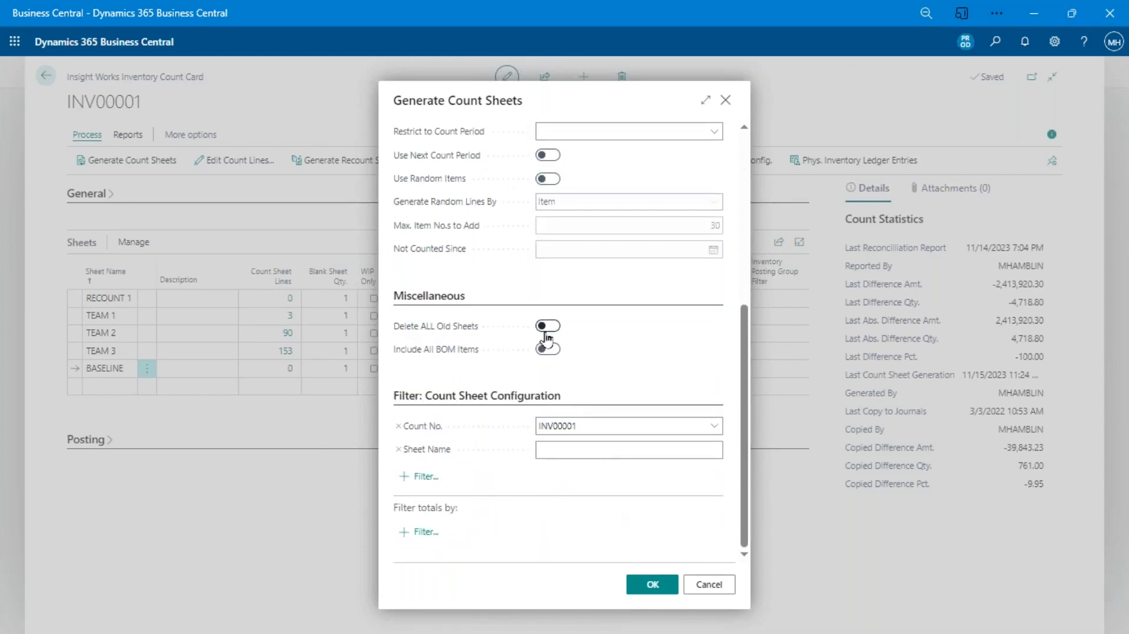
{"action": "left_click", "coordinate": [578, 451]}
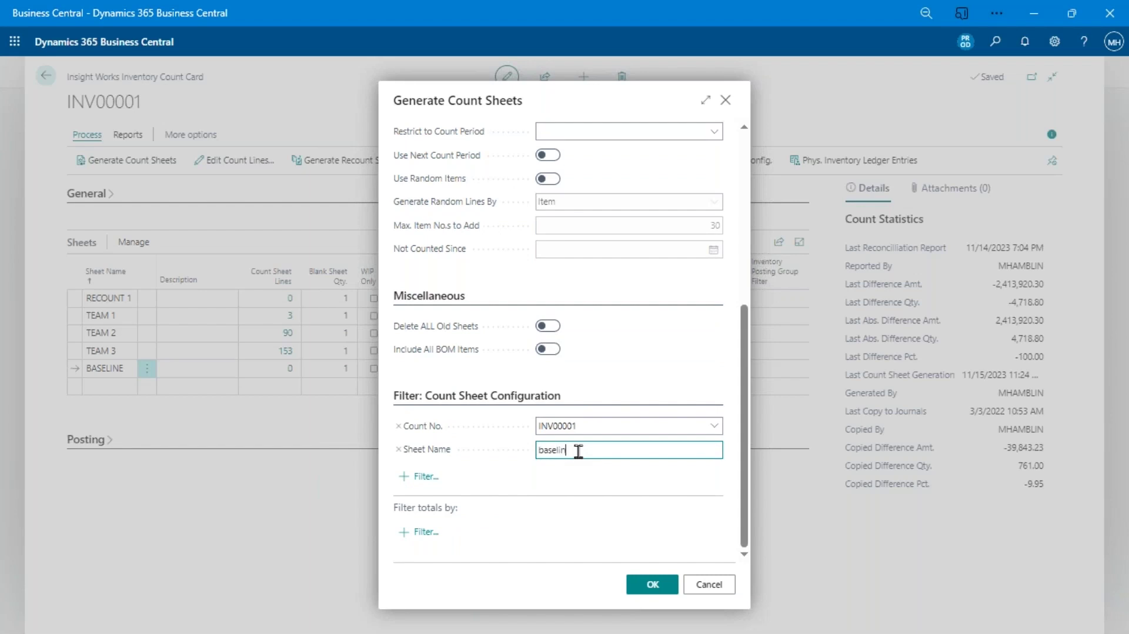
{"action": "scroll", "coordinate": [603, 324], "scroll_direction": "up", "scroll_amount": 5}
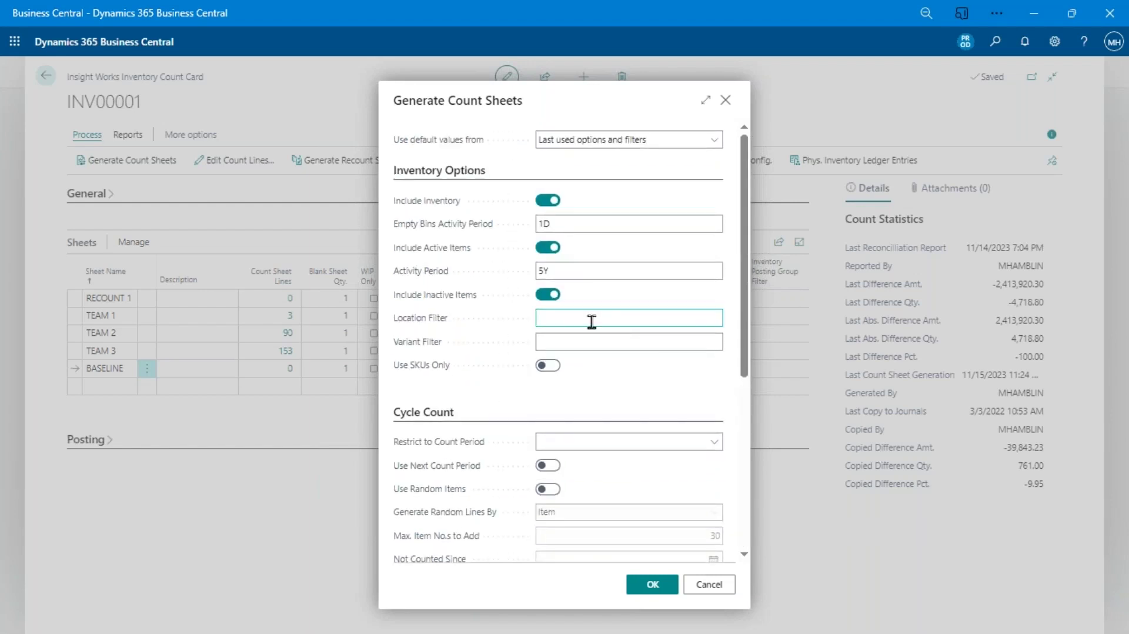
{"action": "left_click", "coordinate": [553, 294]}
{"action": "scroll", "coordinate": [559, 264], "scroll_direction": "down", "scroll_amount": 5}
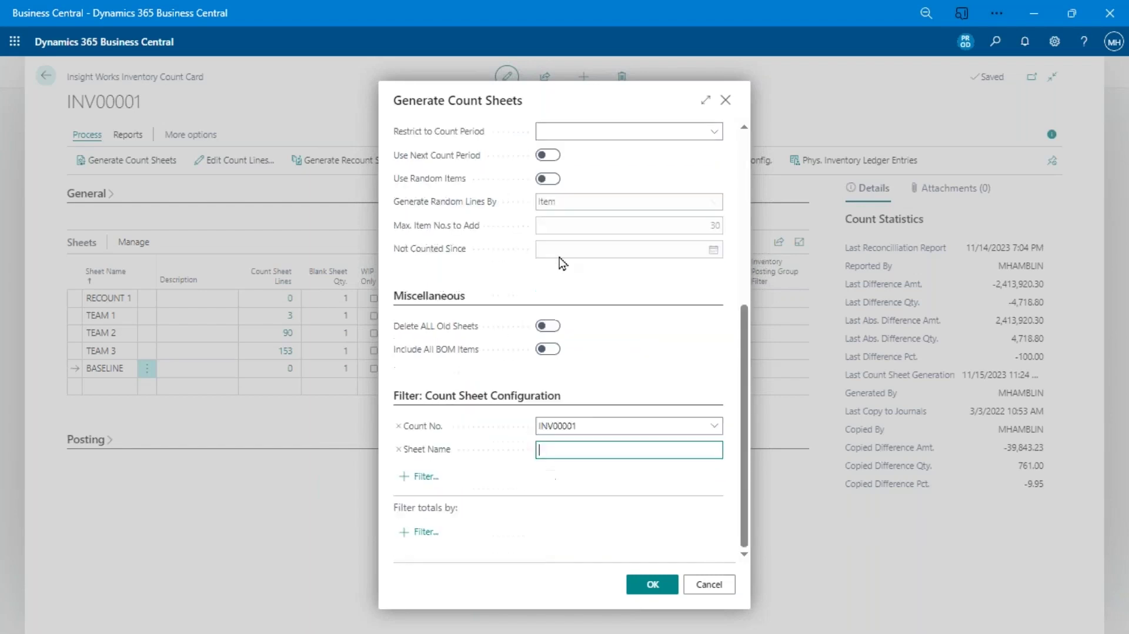
{"action": "scroll", "coordinate": [569, 235], "scroll_direction": "up", "scroll_amount": 5}
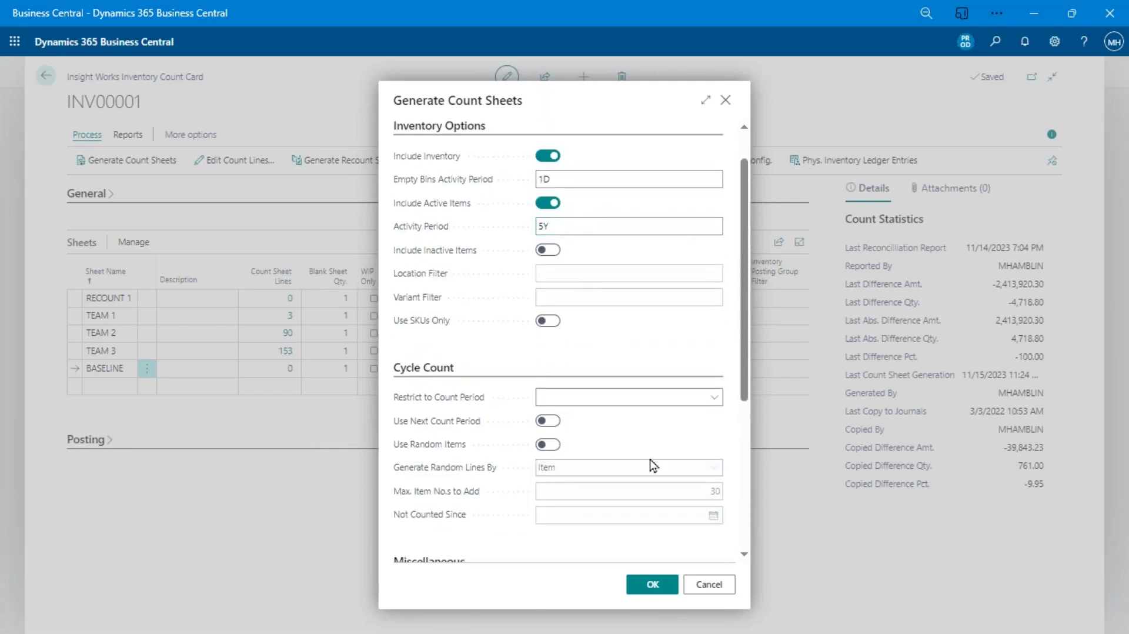
{"action": "scroll", "coordinate": [650, 463], "scroll_direction": "down", "scroll_amount": 5}
{"action": "scroll", "coordinate": [538, 200], "scroll_direction": "up", "scroll_amount": 5}
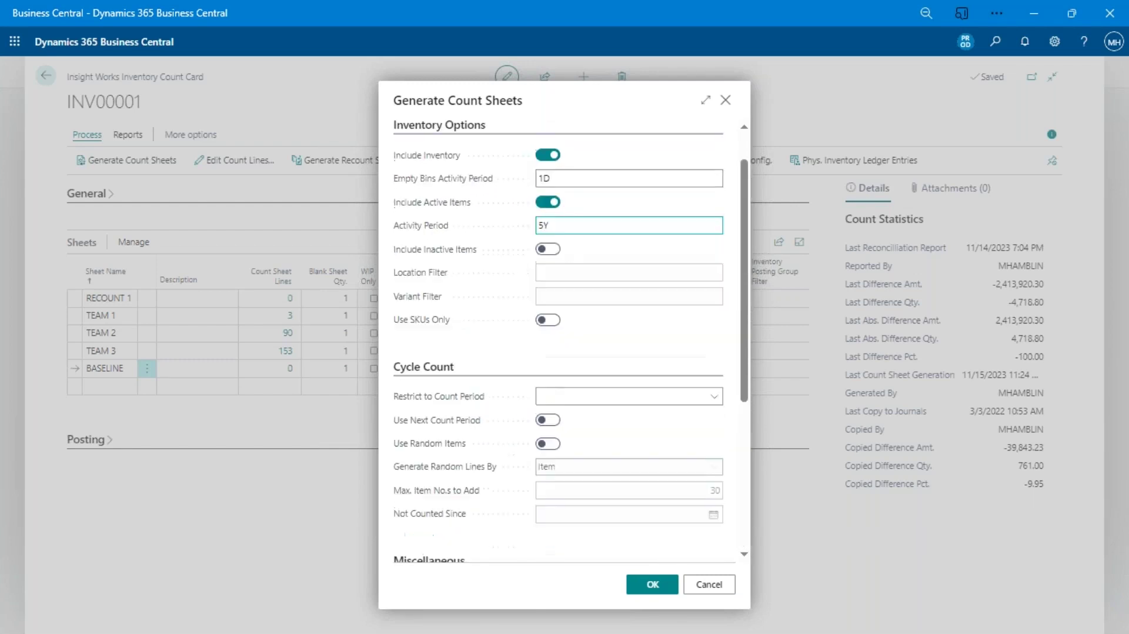
{"action": "left_click", "coordinate": [550, 203]}
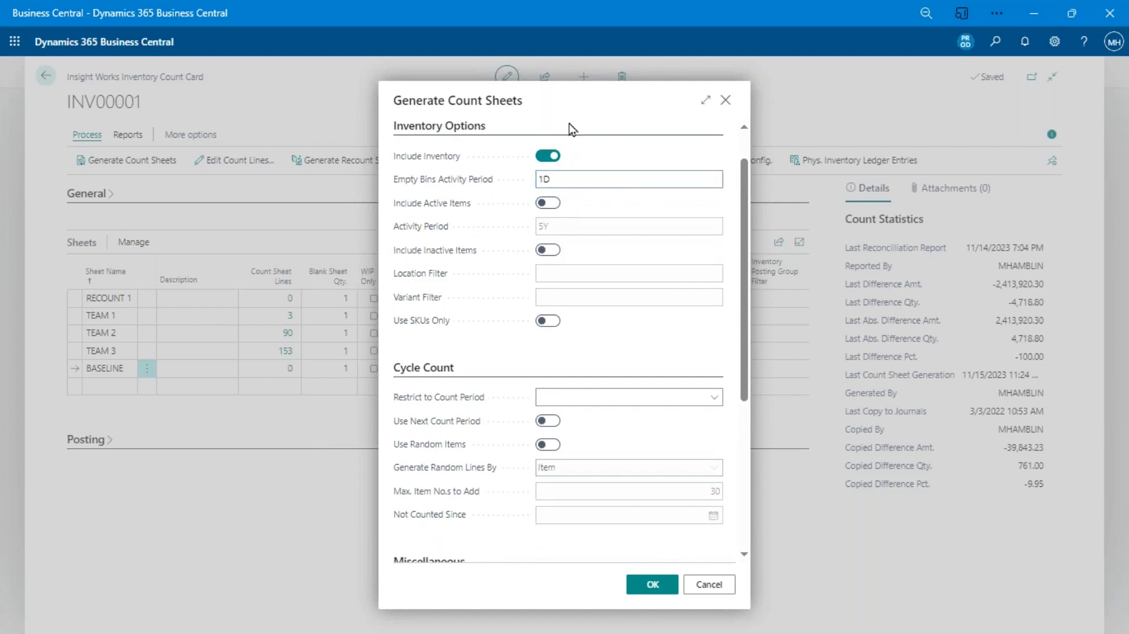
{"action": "left_click", "coordinate": [546, 180]}
- Restrict the count sheet generation to the sheet name baseline
{"action": "scroll", "coordinate": [553, 178], "scroll_direction": "down", "scroll_amount": 5}
{"action": "left_click", "coordinate": [585, 445]}
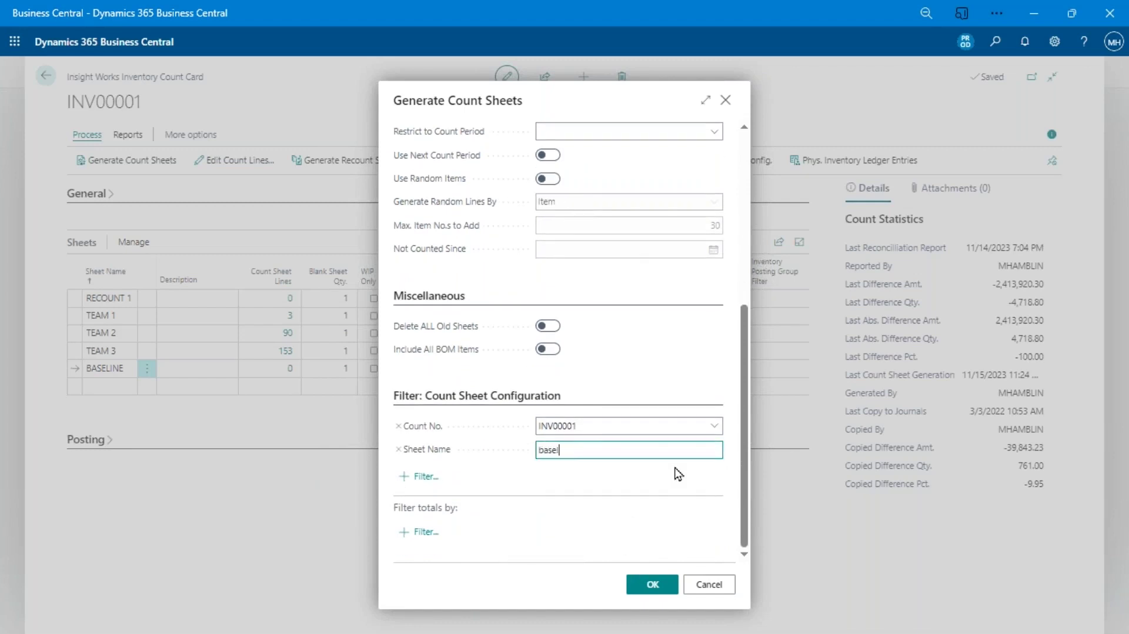
{"action": "type", "text": "baseline"}
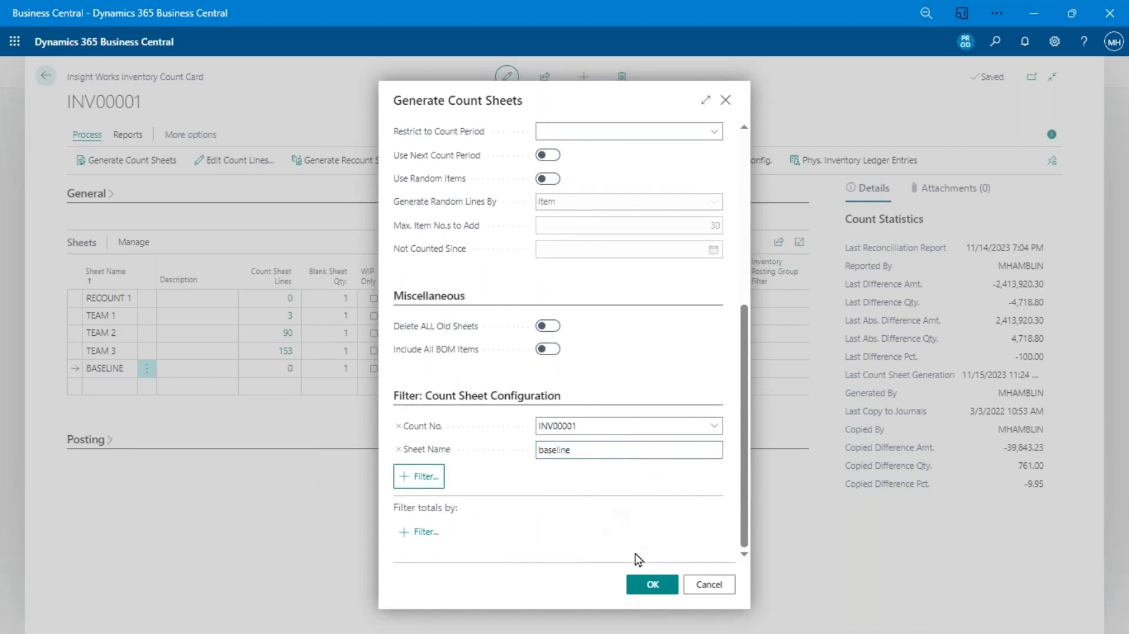
- Generate the count sheet for the baseline sheet and open the Count Difference Analysis report options for INV00001
{"action": "left_click", "coordinate": [652, 584]}
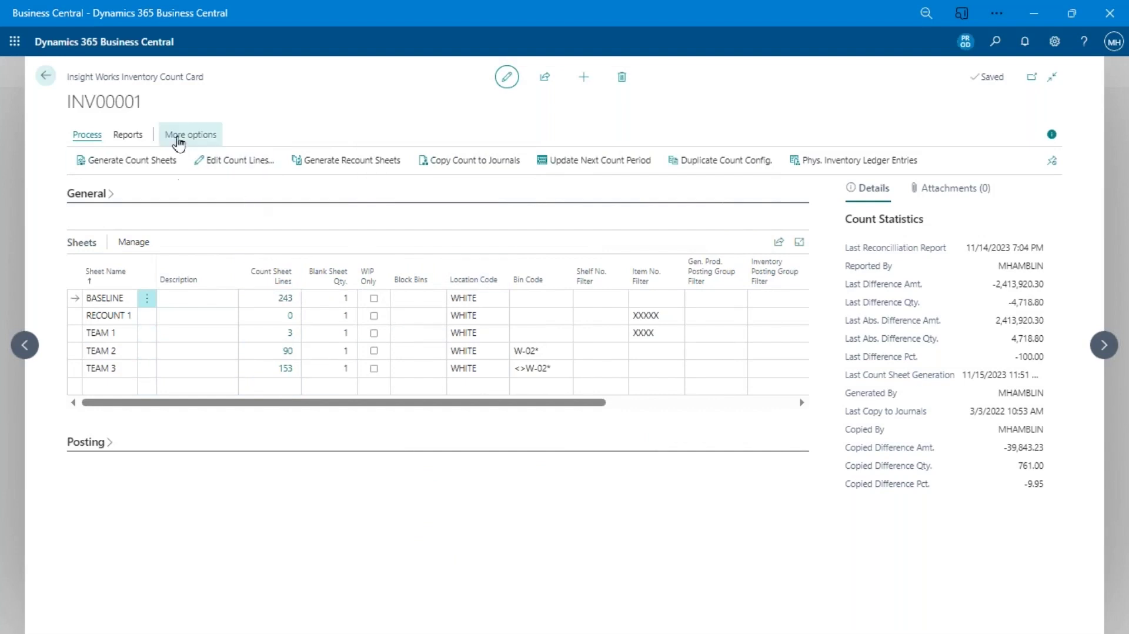
{"action": "left_click", "coordinate": [125, 135]}
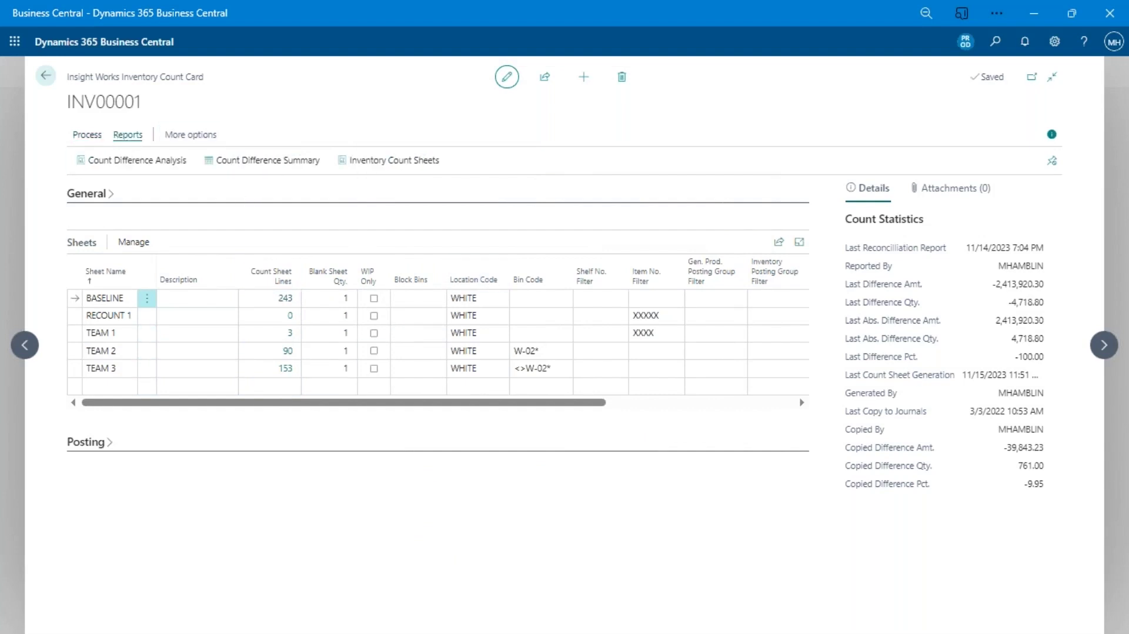
{"action": "left_click", "coordinate": [133, 165]}
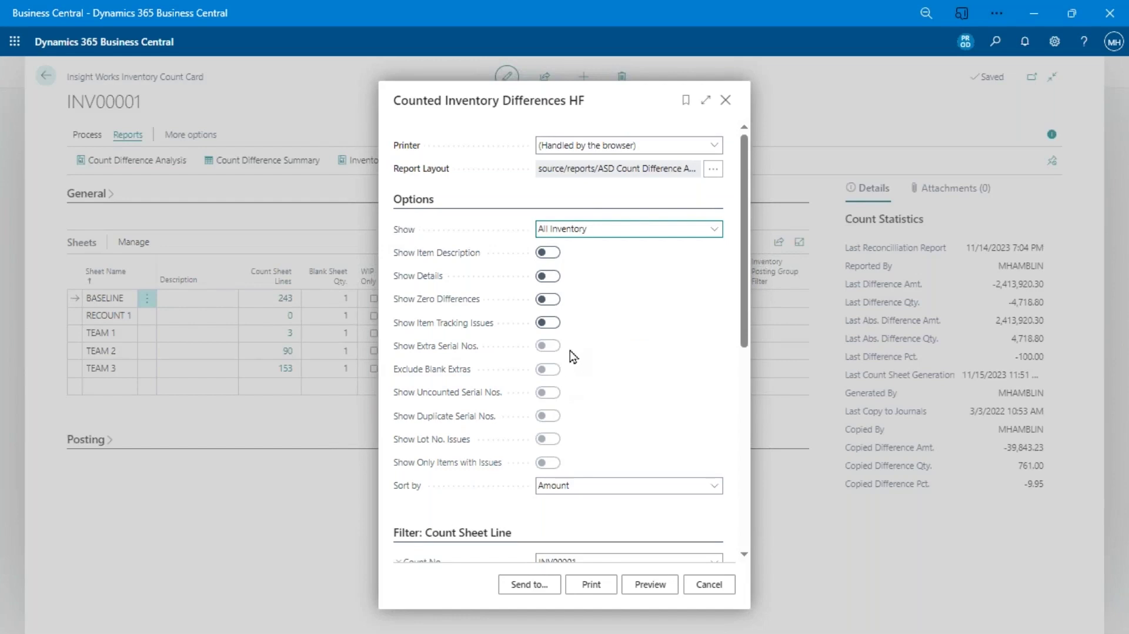
- Turn on Show Item Tracking Issues, Show Lot No. Issues and Show Uncounted Serial Nos., and preview the differences report
{"action": "left_click", "coordinate": [548, 322]}
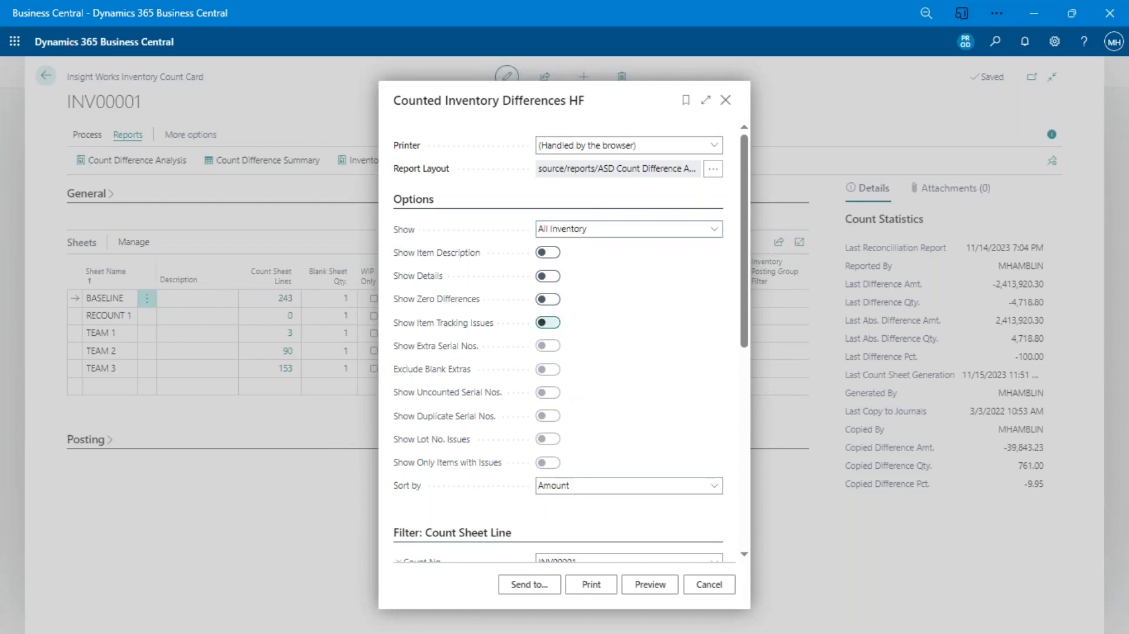
{"action": "left_click", "coordinate": [555, 442]}
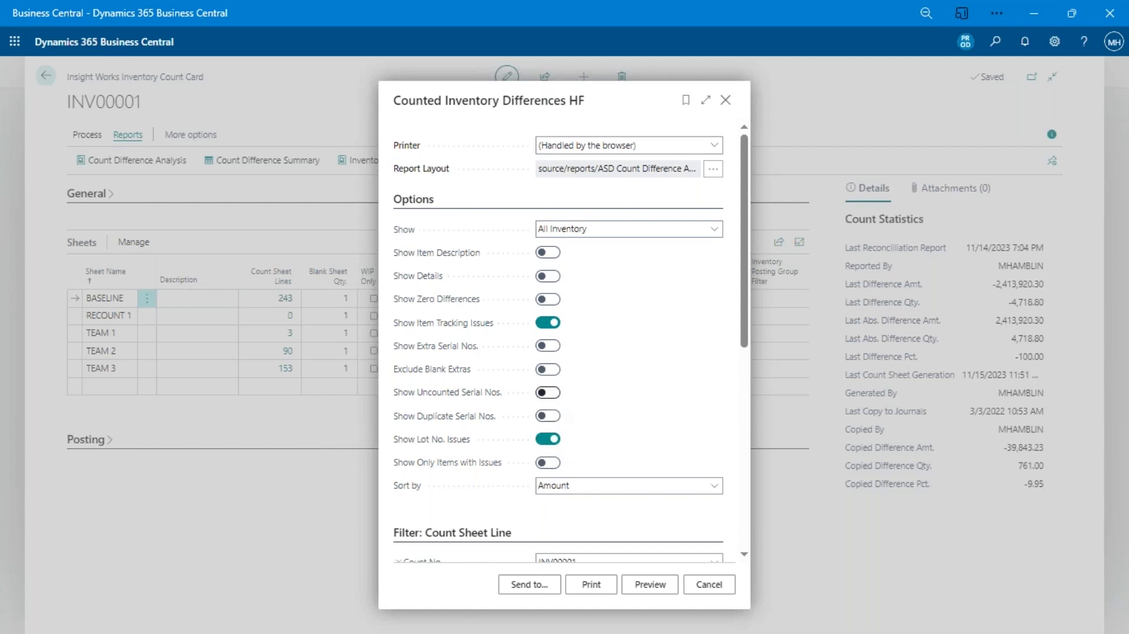
{"action": "left_click", "coordinate": [549, 392]}
{"action": "scroll", "coordinate": [670, 470], "scroll_direction": "down", "scroll_amount": 4}
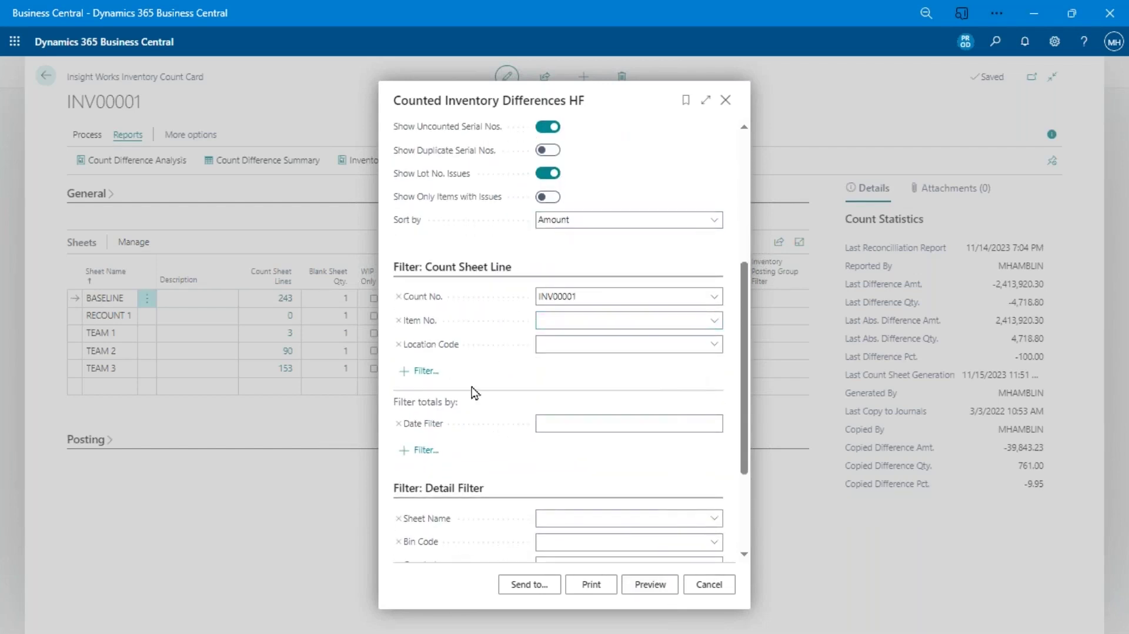
{"action": "scroll", "coordinate": [684, 486], "scroll_direction": "down", "scroll_amount": 2}
{"action": "scroll", "coordinate": [600, 376], "scroll_direction": "up", "scroll_amount": 5}
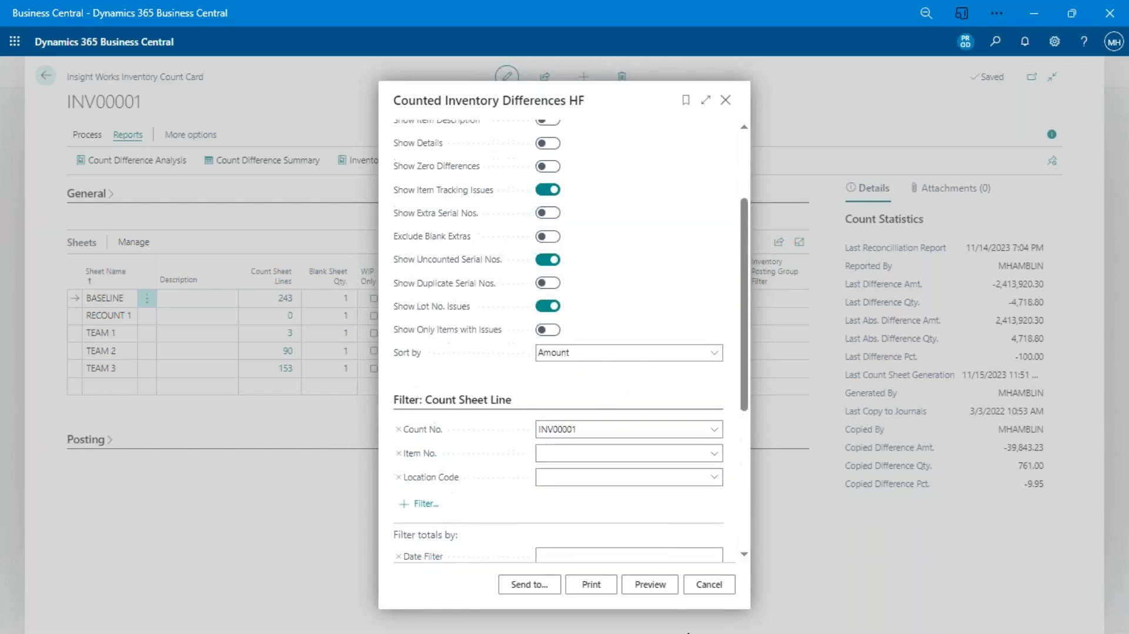
{"action": "left_click", "coordinate": [652, 585]}
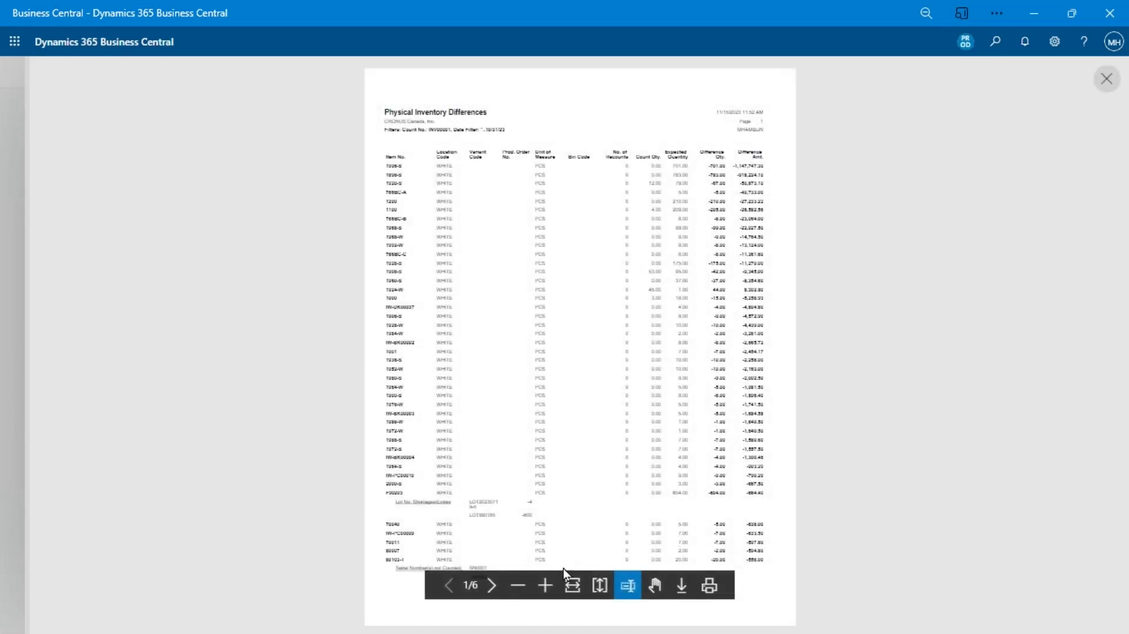
- Fit the report preview to page width and examine the difference amounts sorted on the first page
{"action": "left_click", "coordinate": [572, 586]}
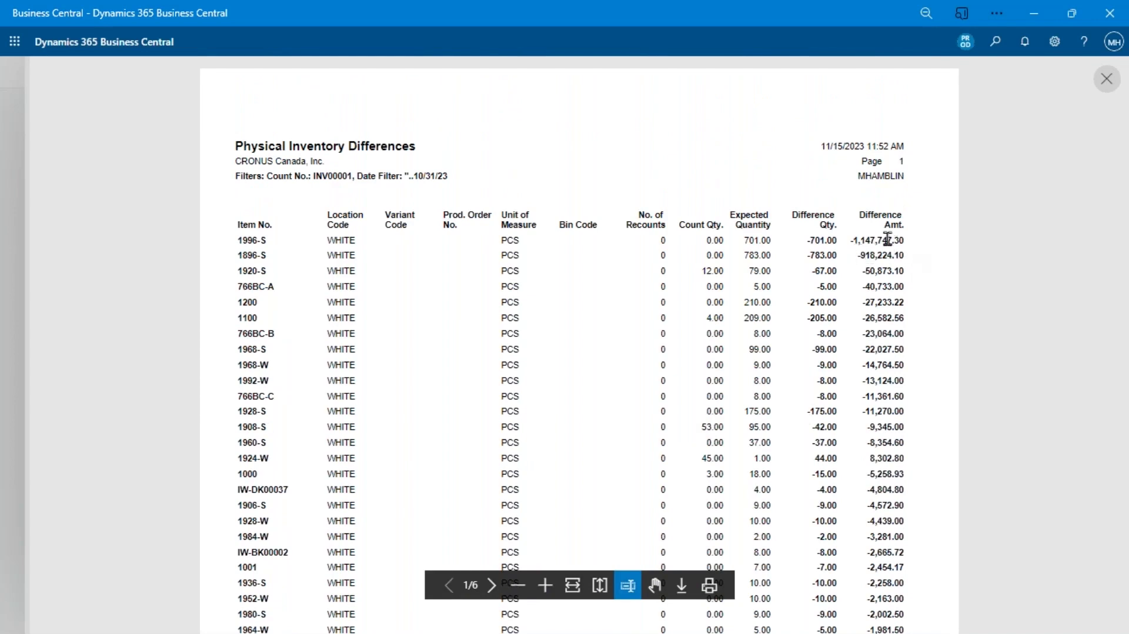
{"action": "double_click", "coordinate": [854, 240]}
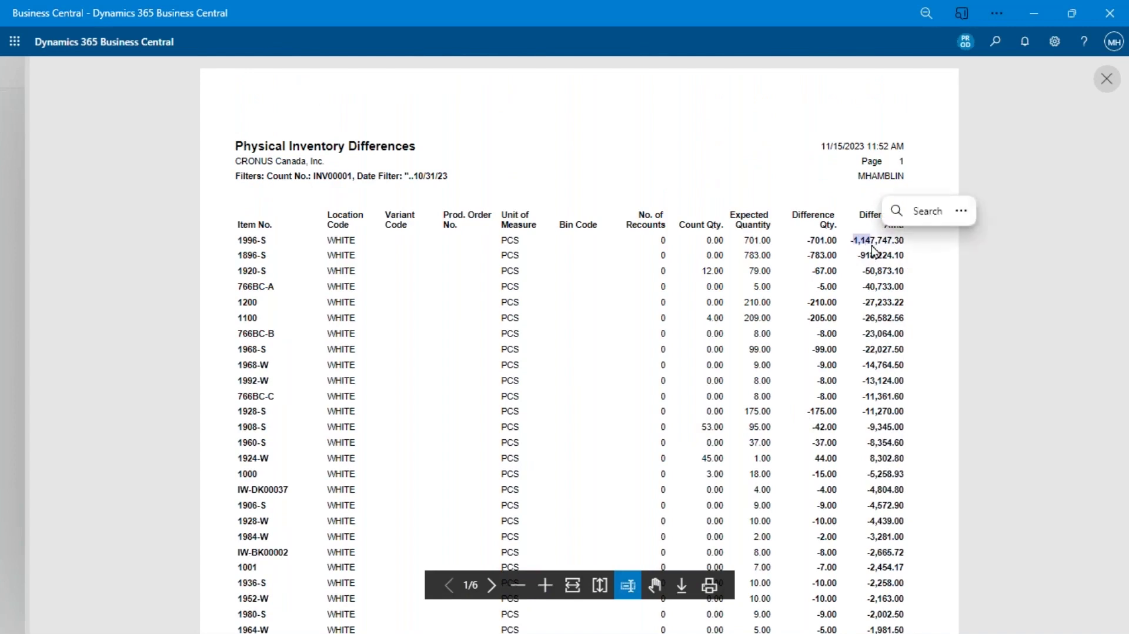
{"action": "left_click", "coordinate": [877, 254]}
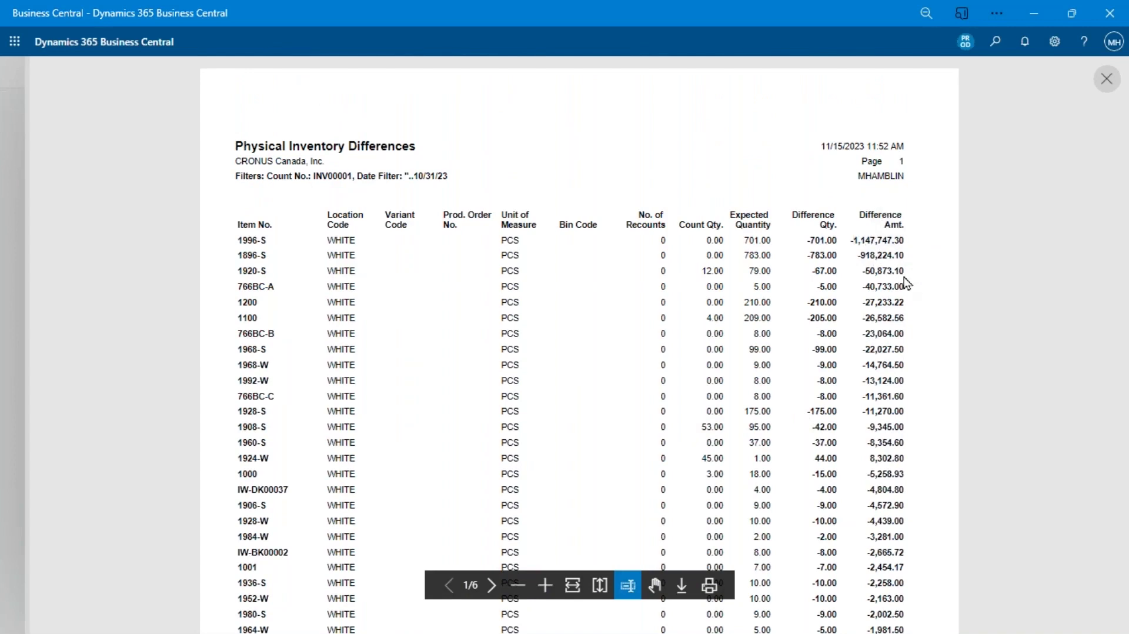
{"action": "left_click_drag", "start_coordinate": [868, 447], "coordinate": [898, 442]}
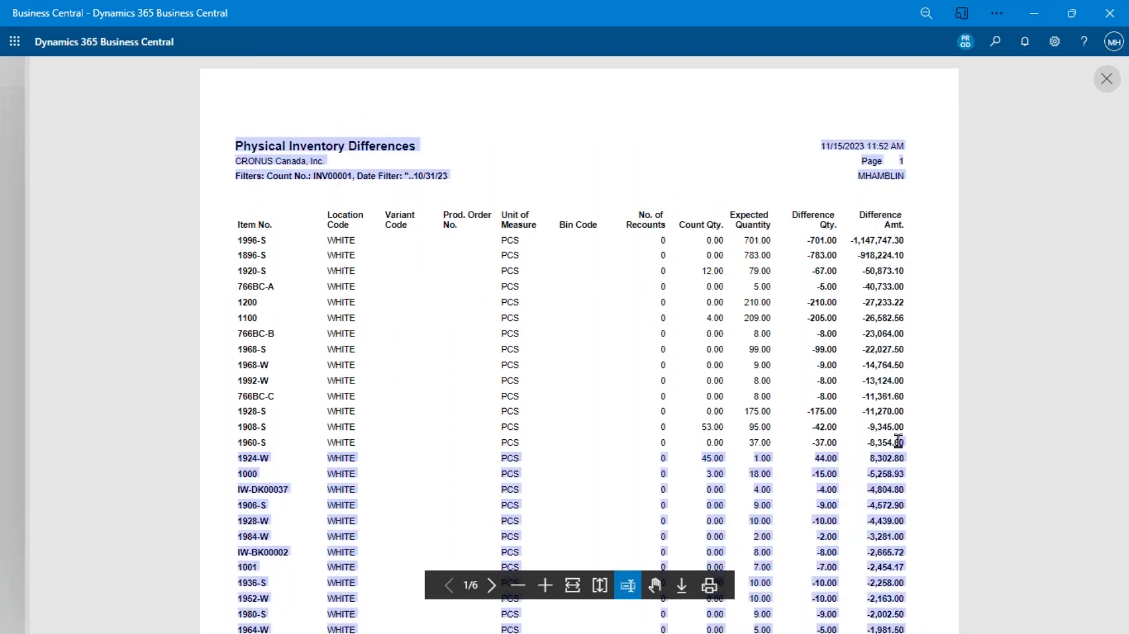
{"action": "left_click", "coordinate": [898, 442]}
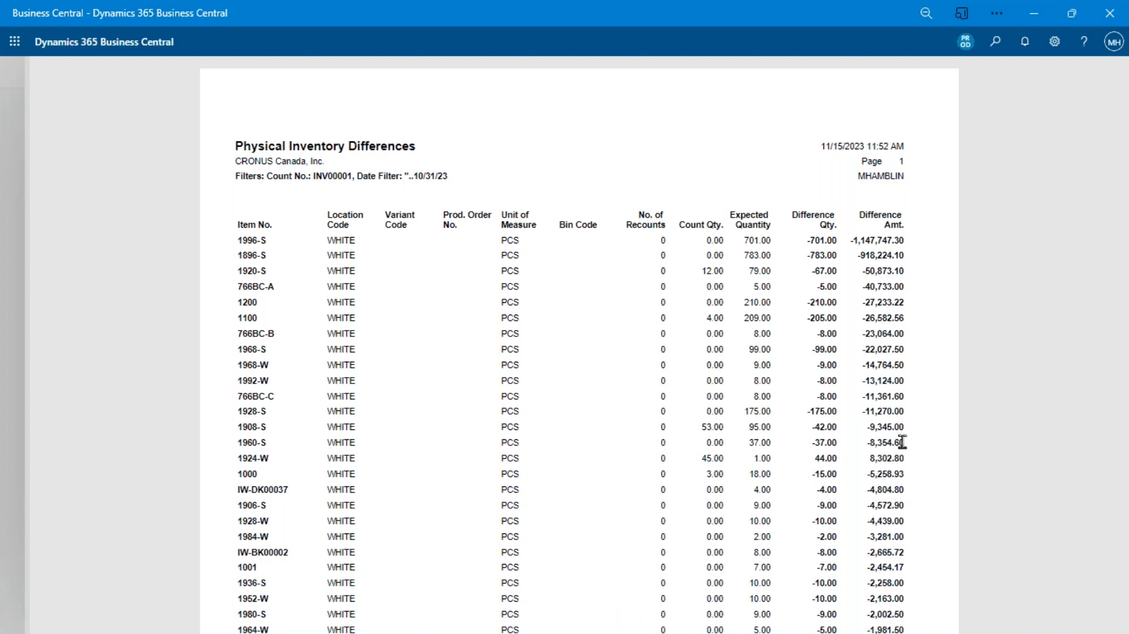
{"action": "scroll", "coordinate": [891, 459], "scroll_direction": "down", "scroll_amount": 2}
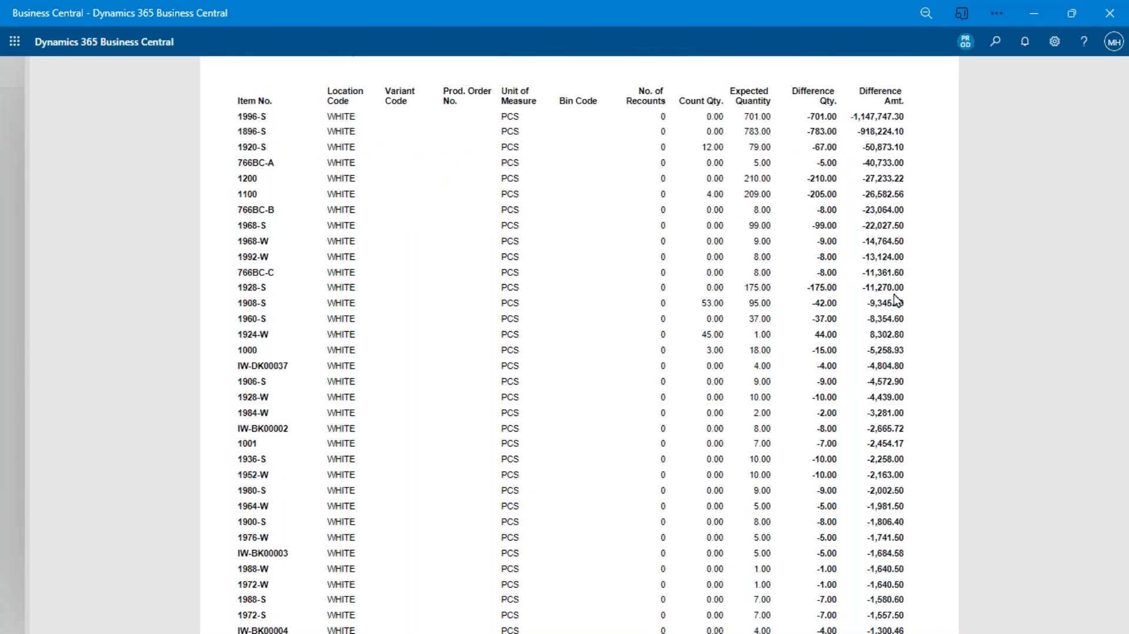
{"action": "scroll", "coordinate": [892, 285], "scroll_direction": "up", "scroll_amount": 2}
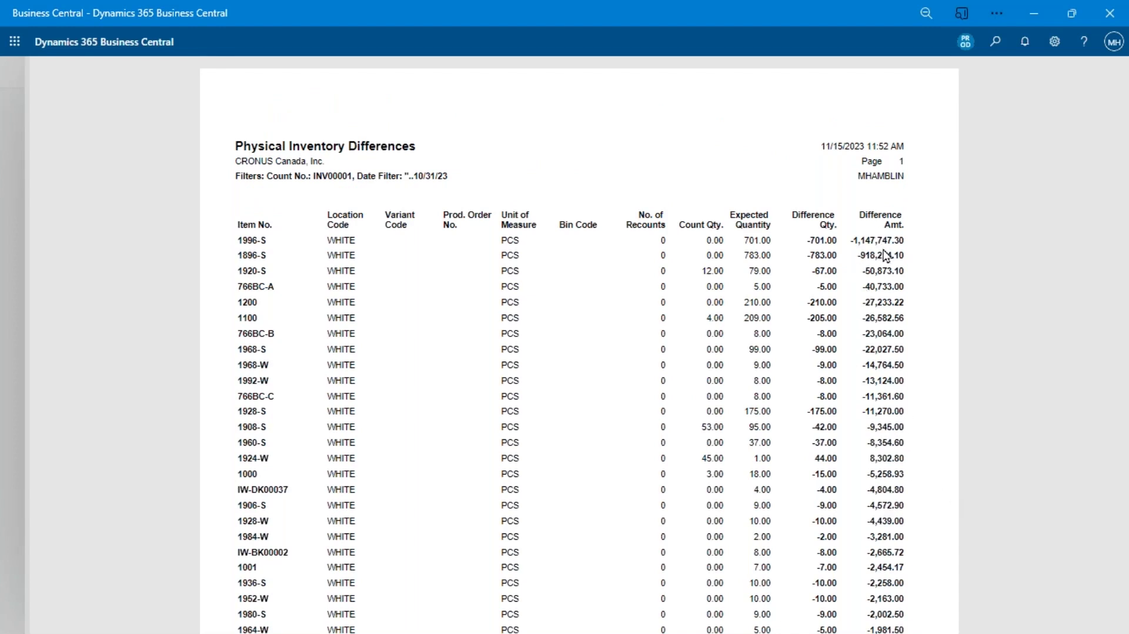
- Examine the lot number shortages or extras and the uncounted serial numbers in the report, including item 80216-T's lots
{"action": "scroll", "coordinate": [894, 259], "scroll_direction": "down", "scroll_amount": 9}
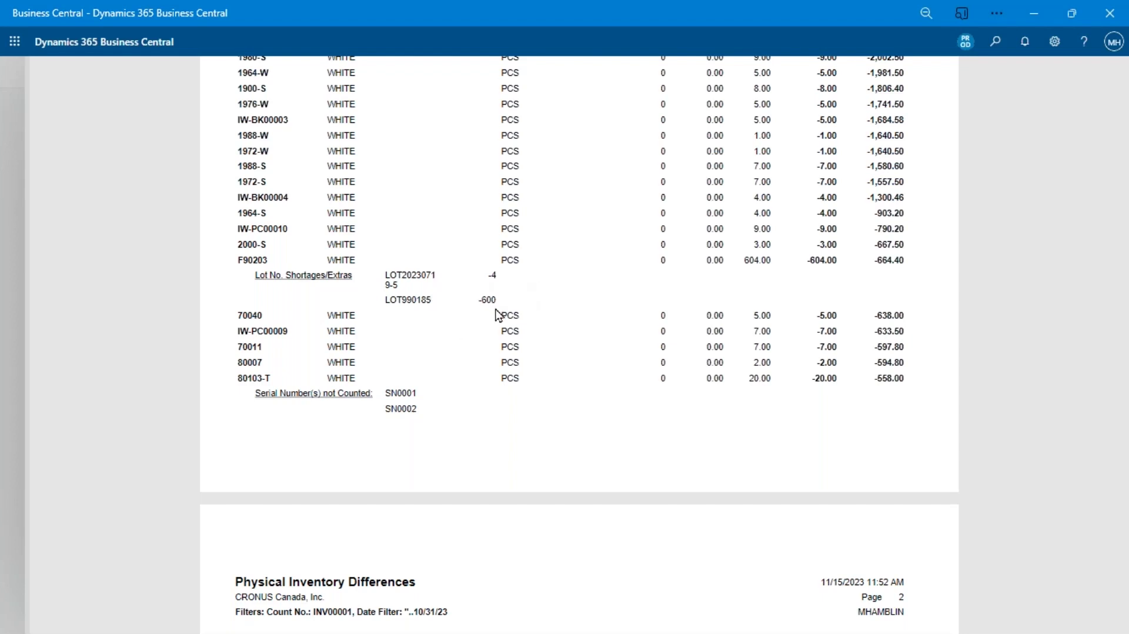
{"action": "scroll", "coordinate": [498, 315], "scroll_direction": "down", "scroll_amount": 15}
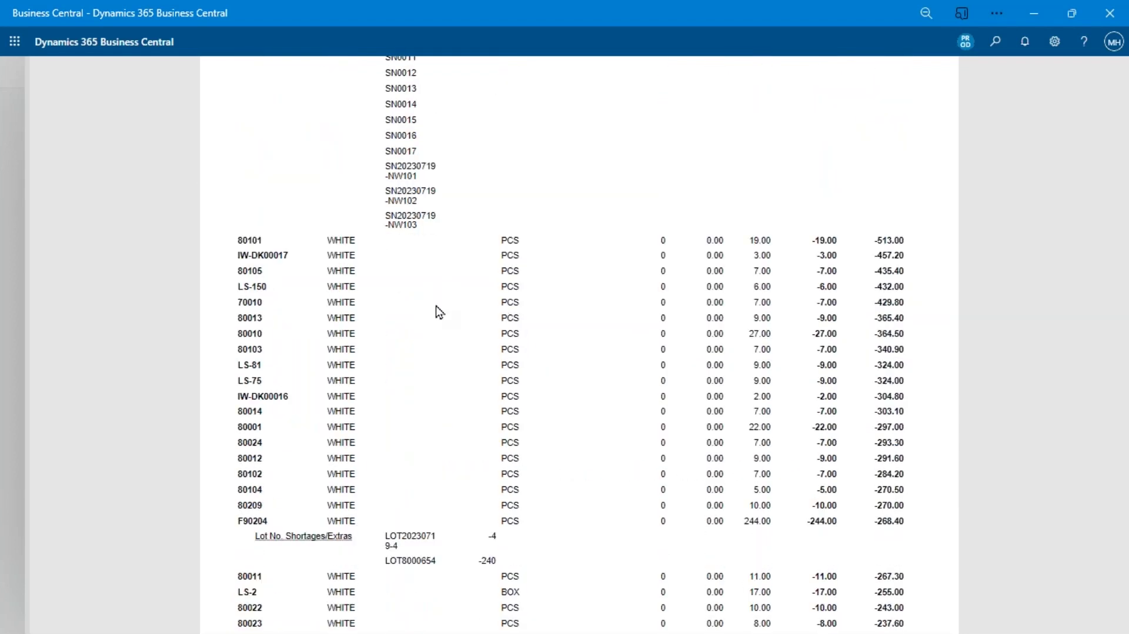
{"action": "scroll", "coordinate": [461, 327], "scroll_direction": "down", "scroll_amount": 9}
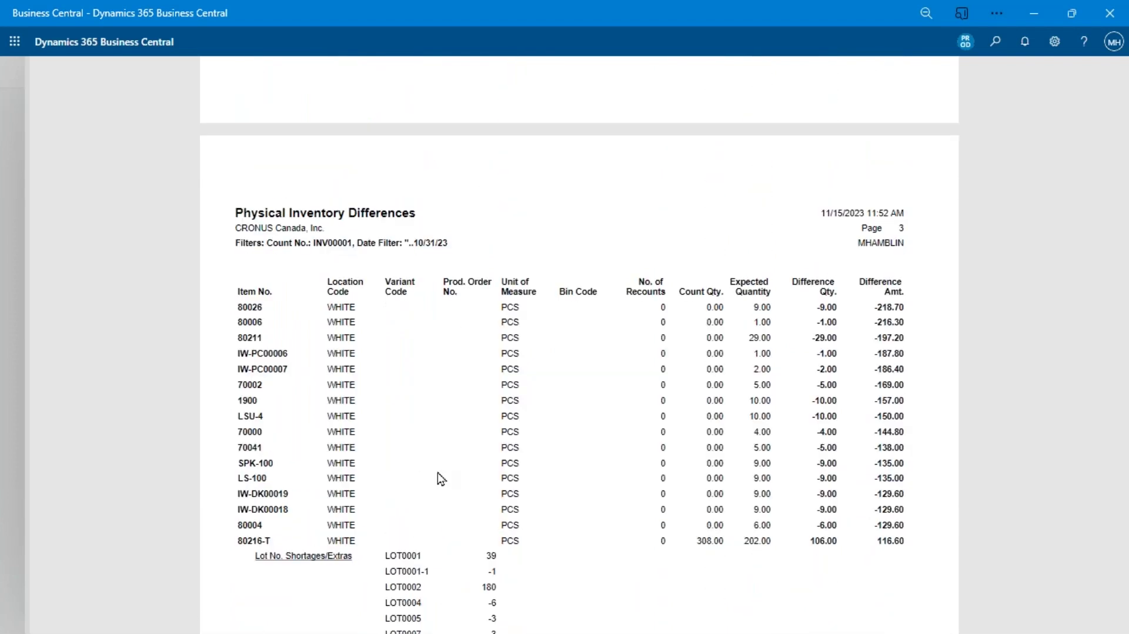
{"action": "scroll", "coordinate": [437, 472], "scroll_direction": "down", "scroll_amount": 2}
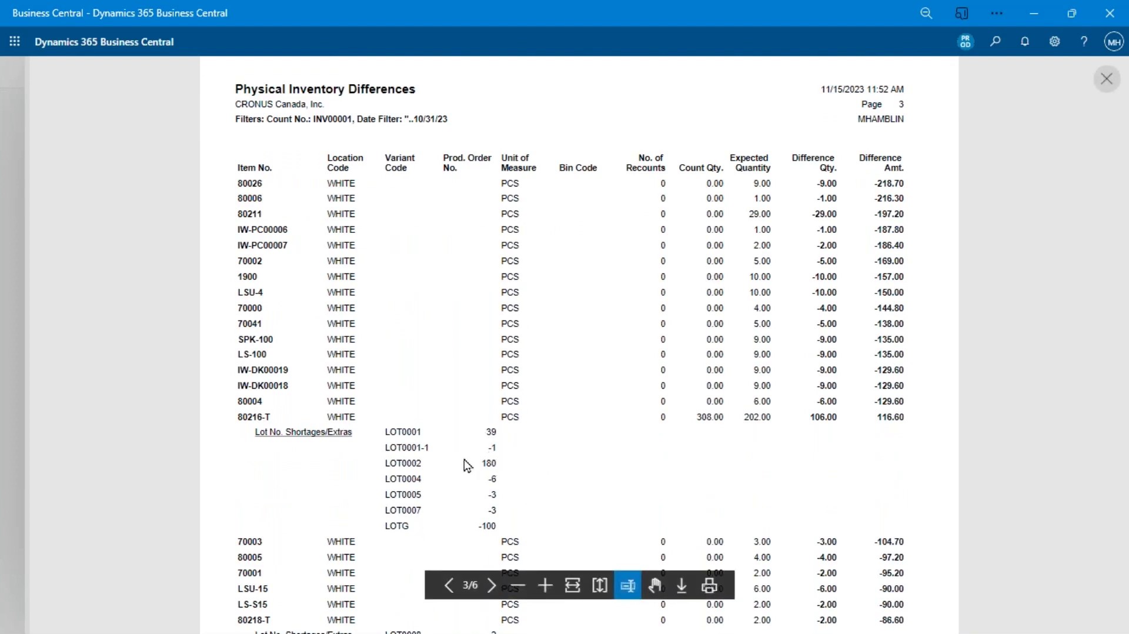
{"action": "double_click", "coordinate": [488, 463]}
{"action": "left_click", "coordinate": [501, 468]}
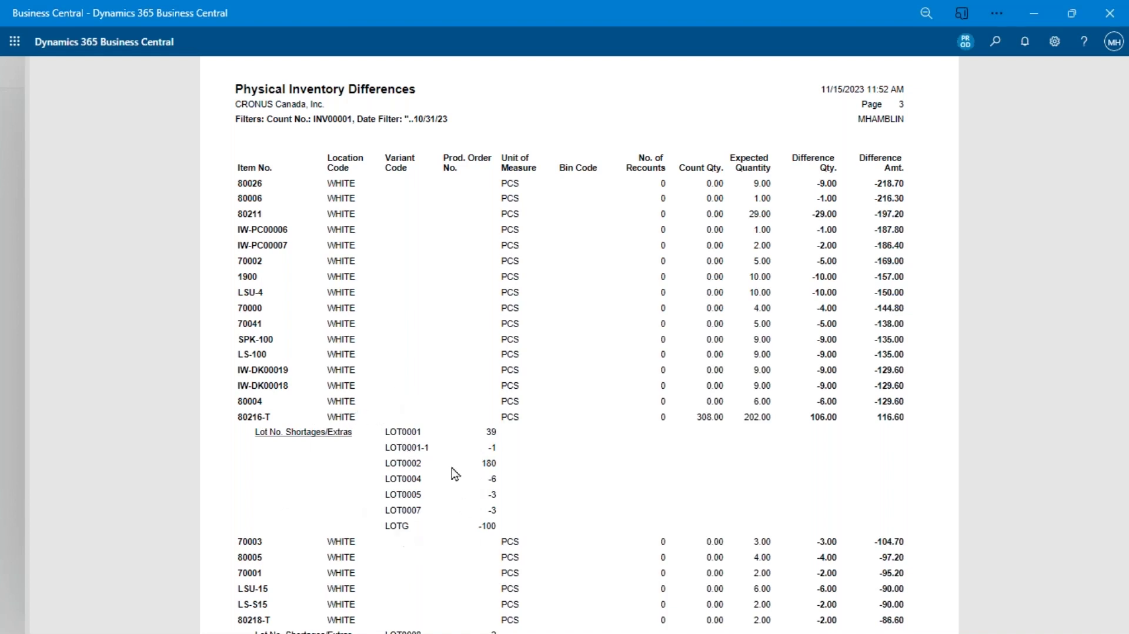
{"action": "scroll", "coordinate": [452, 468], "scroll_direction": "up", "scroll_amount": 5}
{"action": "scroll", "coordinate": [410, 346], "scroll_direction": "down", "scroll_amount": 8}
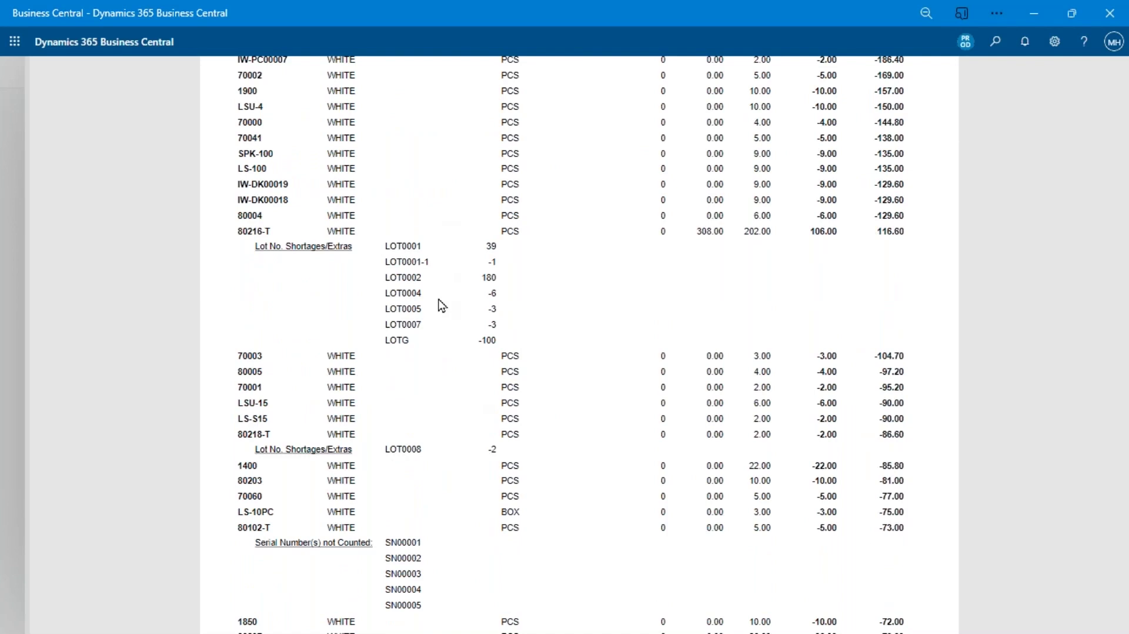
{"action": "scroll", "coordinate": [444, 304], "scroll_direction": "down", "scroll_amount": 4}
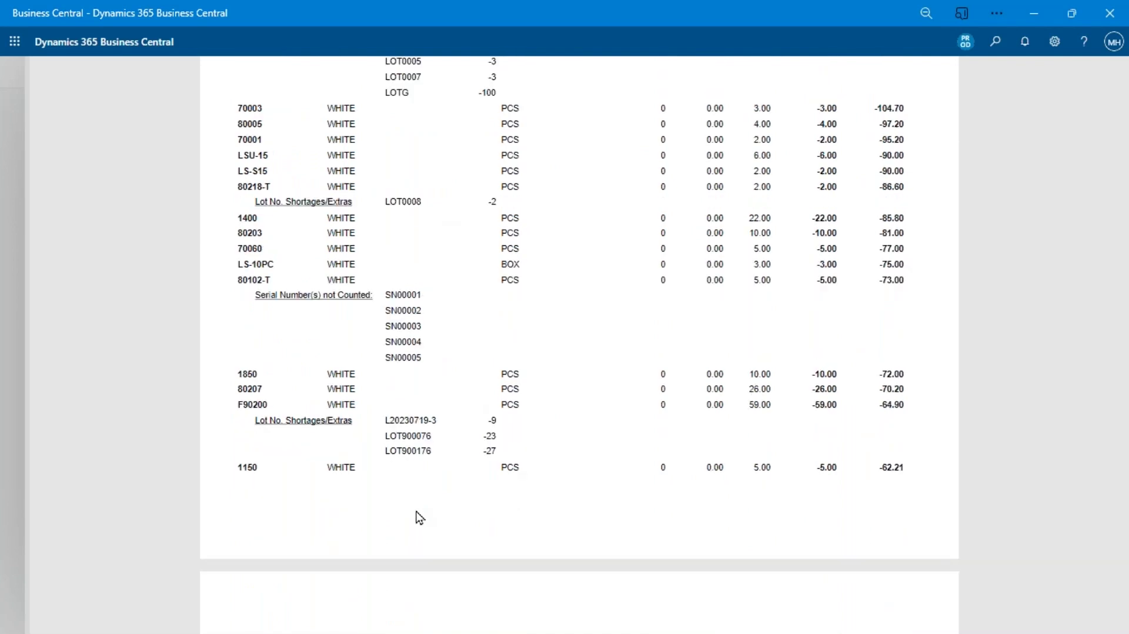
- Go to the report's last page and examine the total differences and total absolute differences
{"action": "mouse_move", "coordinate": [479, 614]}
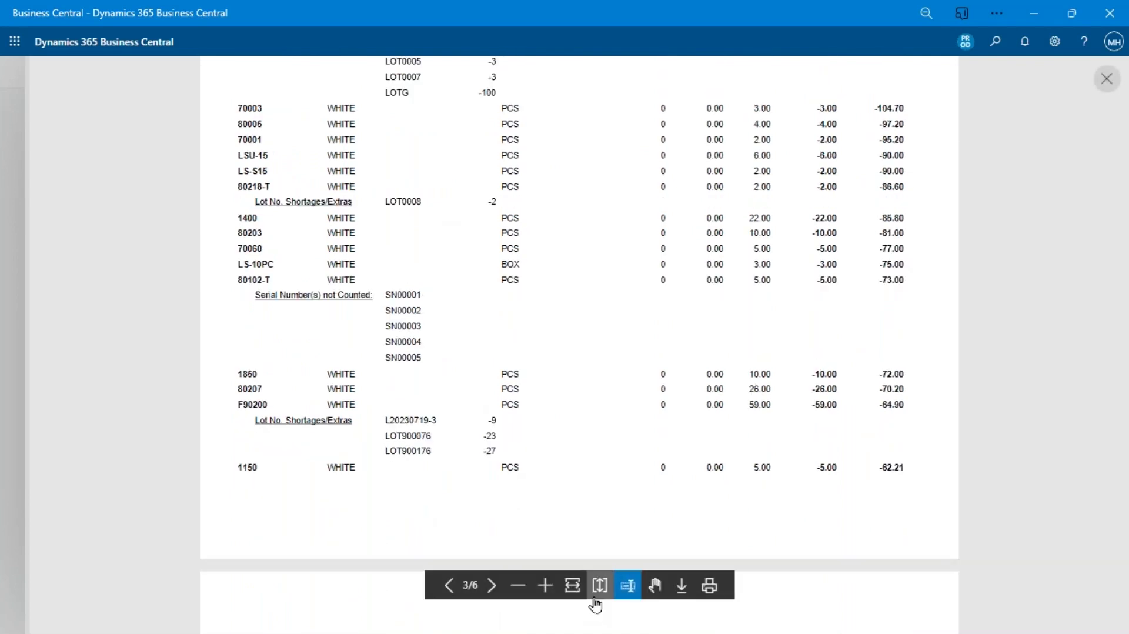
{"action": "left_click", "coordinate": [491, 586]}
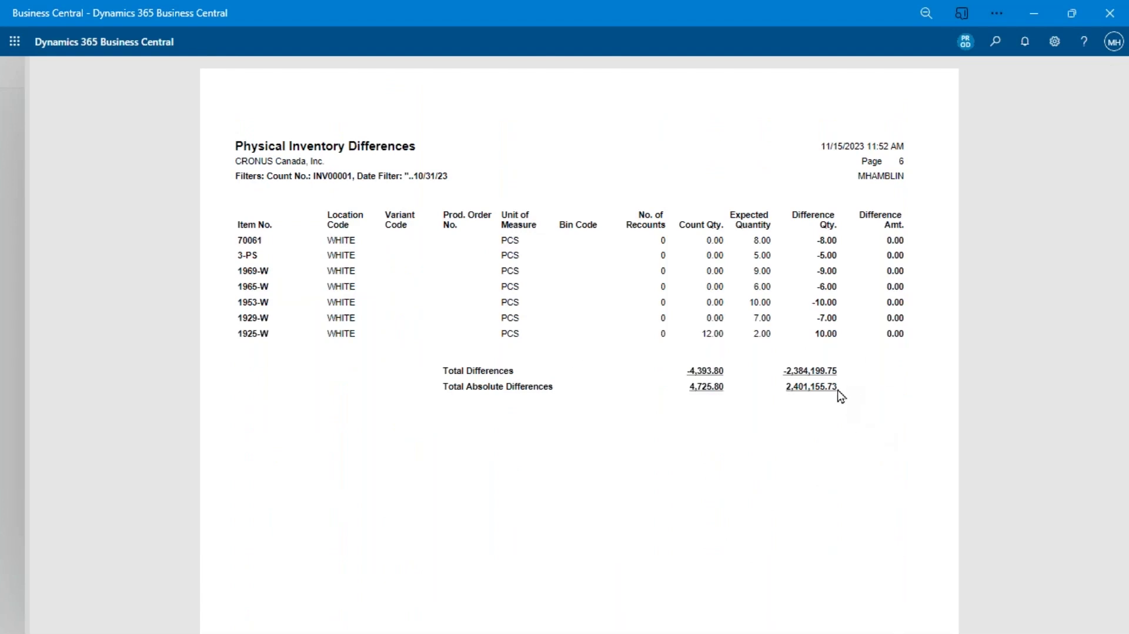
{"action": "left_click_drag", "start_coordinate": [790, 393], "coordinate": [835, 388]}
{"action": "left_click", "coordinate": [829, 412]}
{"action": "mouse_move", "coordinate": [823, 412]}
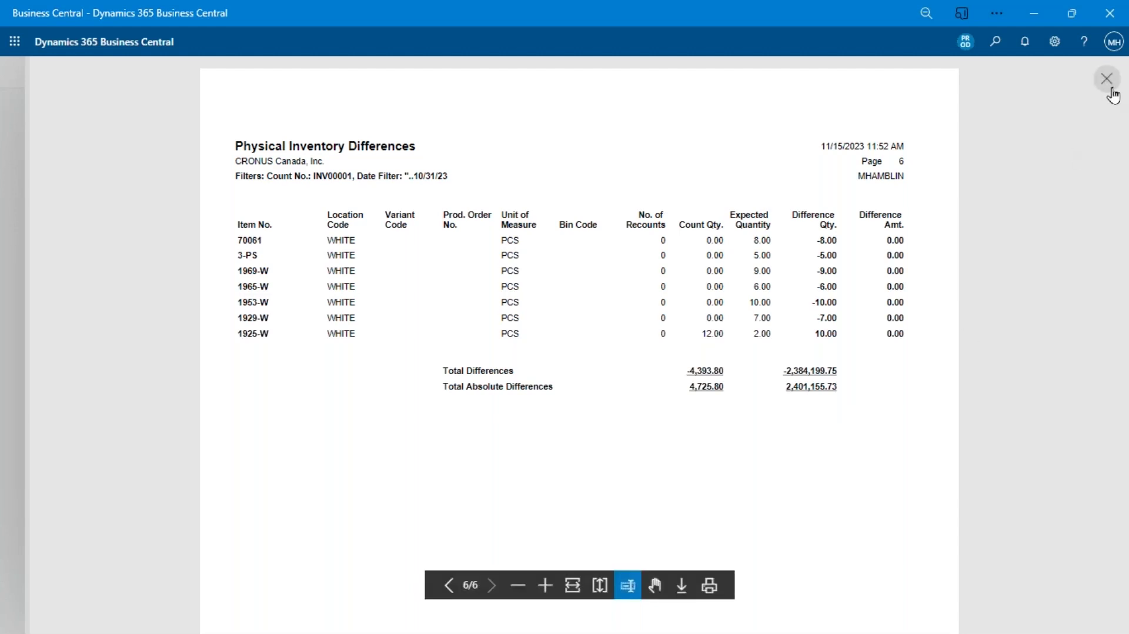
- Close the report preview and open the Count Difference Summary for INV00001
{"action": "left_click", "coordinate": [1113, 96]}
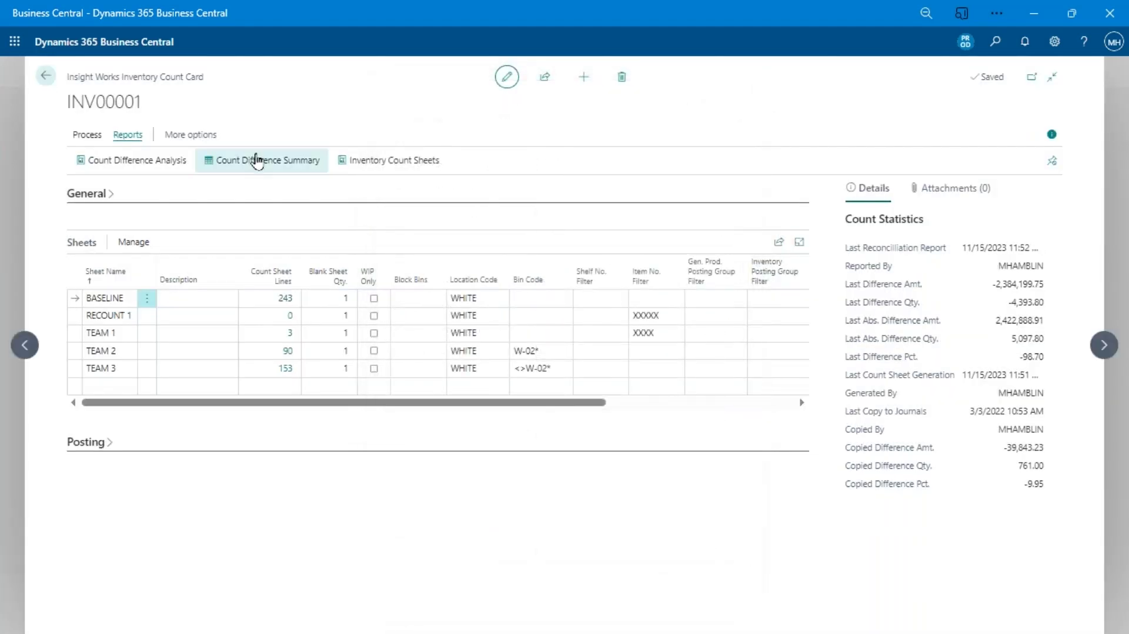
{"action": "left_click", "coordinate": [260, 160]}
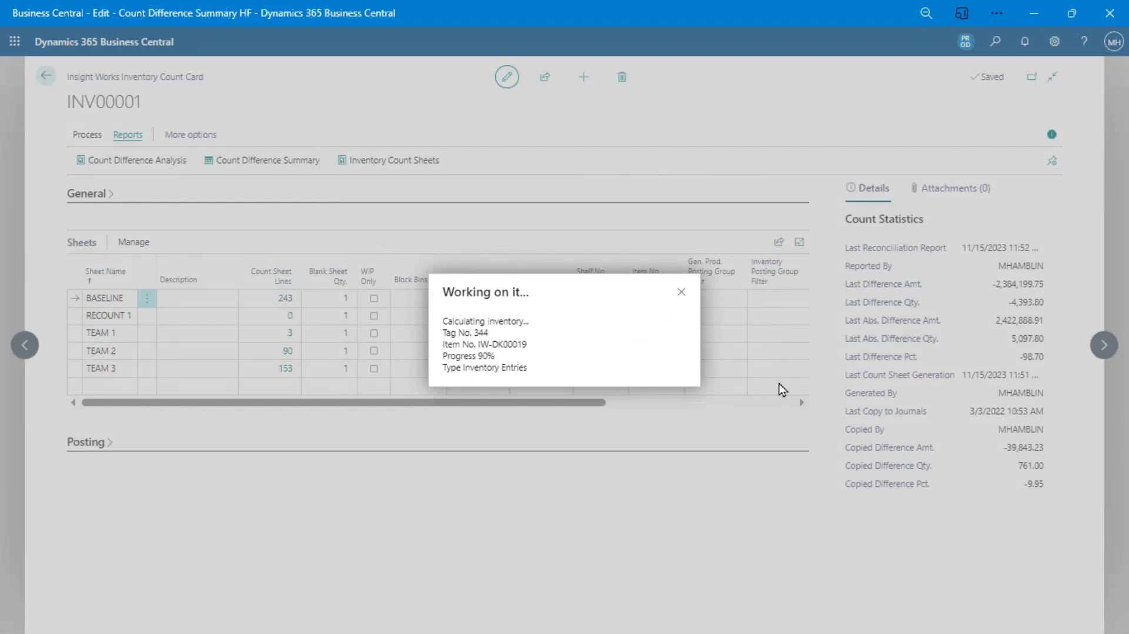
{"action": "scroll", "coordinate": [534, 253], "scroll_direction": "down", "scroll_amount": 1}
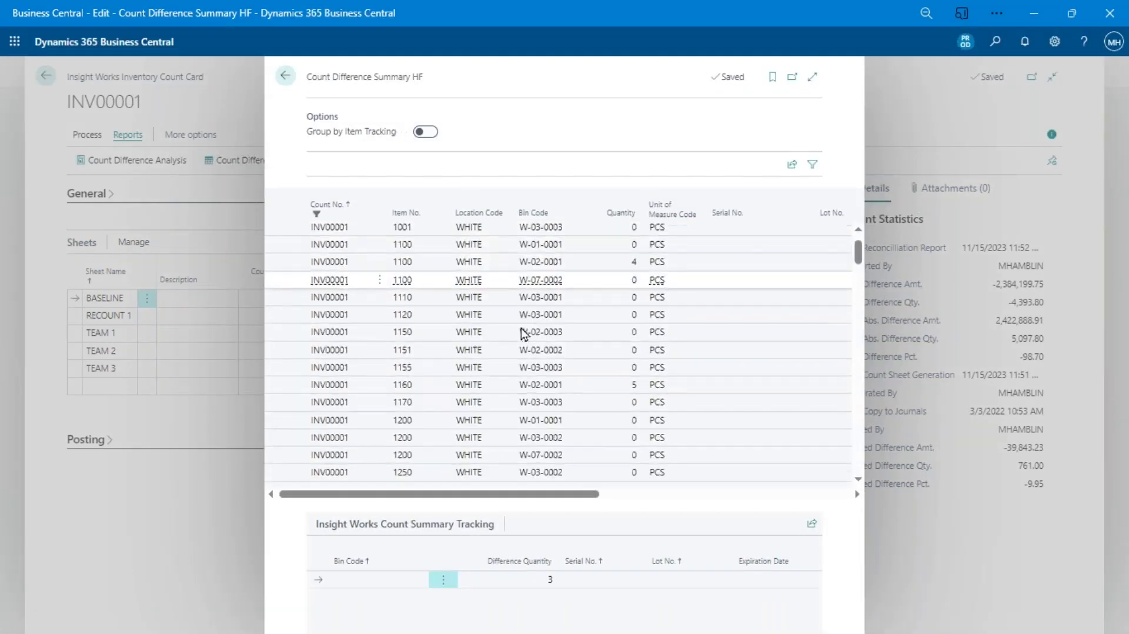
- Find item 80103-T in bin W-02-0001 in the summary and display its serial number tracking differences
{"action": "left_click", "coordinate": [366, 368]}
{"action": "scroll", "coordinate": [504, 465], "scroll_direction": "down", "scroll_amount": 1}
{"action": "scroll", "coordinate": [504, 465], "scroll_direction": "down", "scroll_amount": 15}
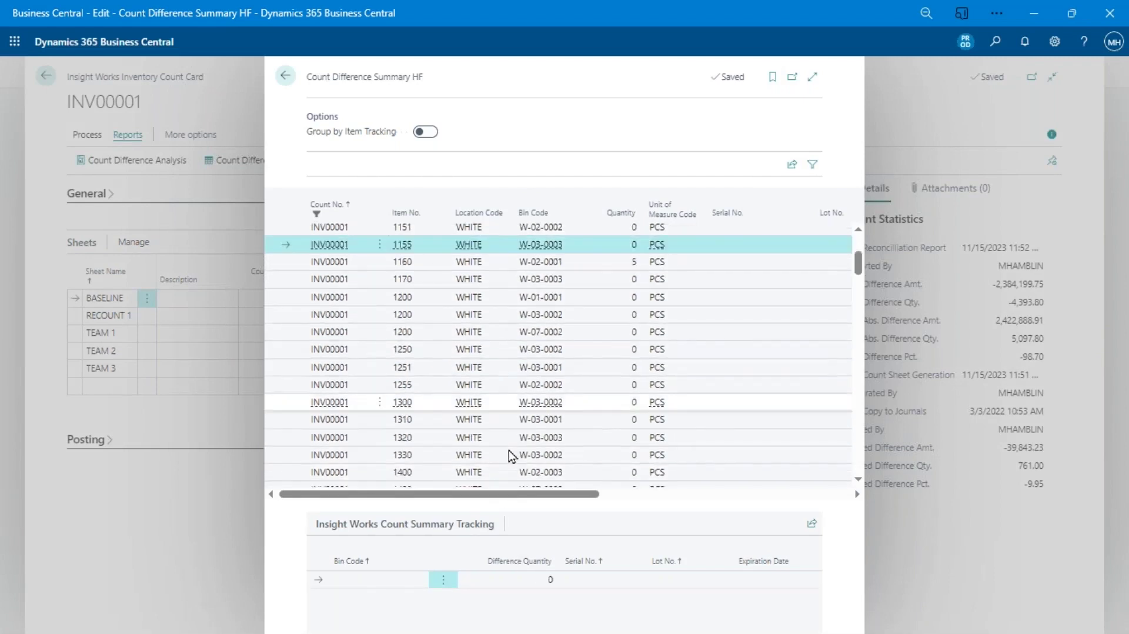
{"action": "scroll", "coordinate": [512, 460], "scroll_direction": "down", "scroll_amount": 15}
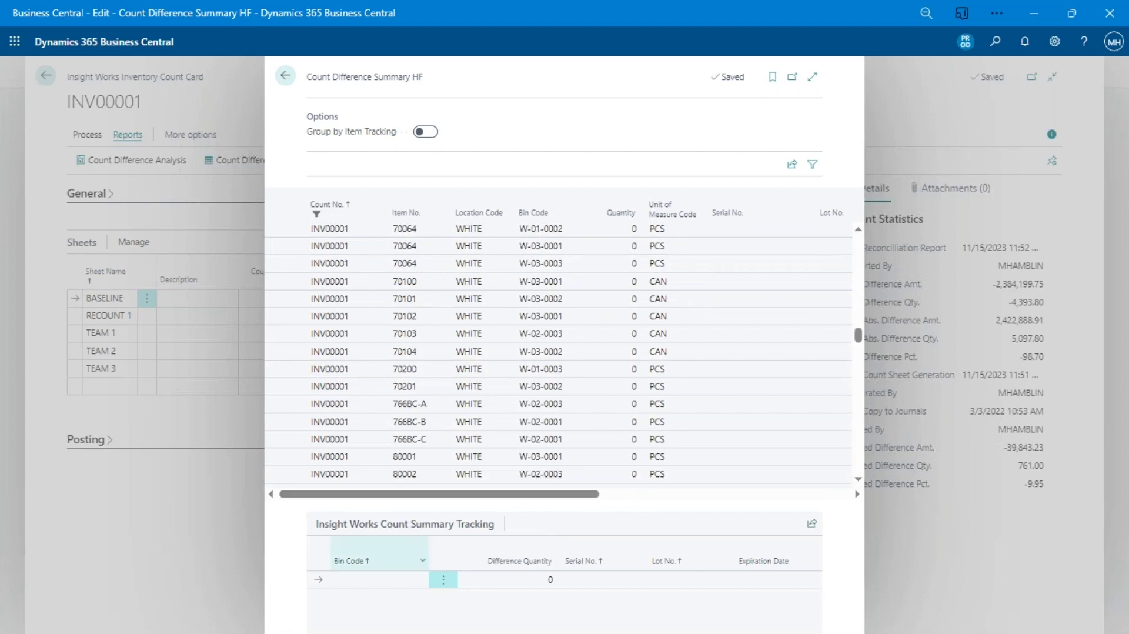
{"action": "scroll", "coordinate": [446, 465], "scroll_direction": "down", "scroll_amount": 4}
{"action": "scroll", "coordinate": [446, 447], "scroll_direction": "down", "scroll_amount": 10}
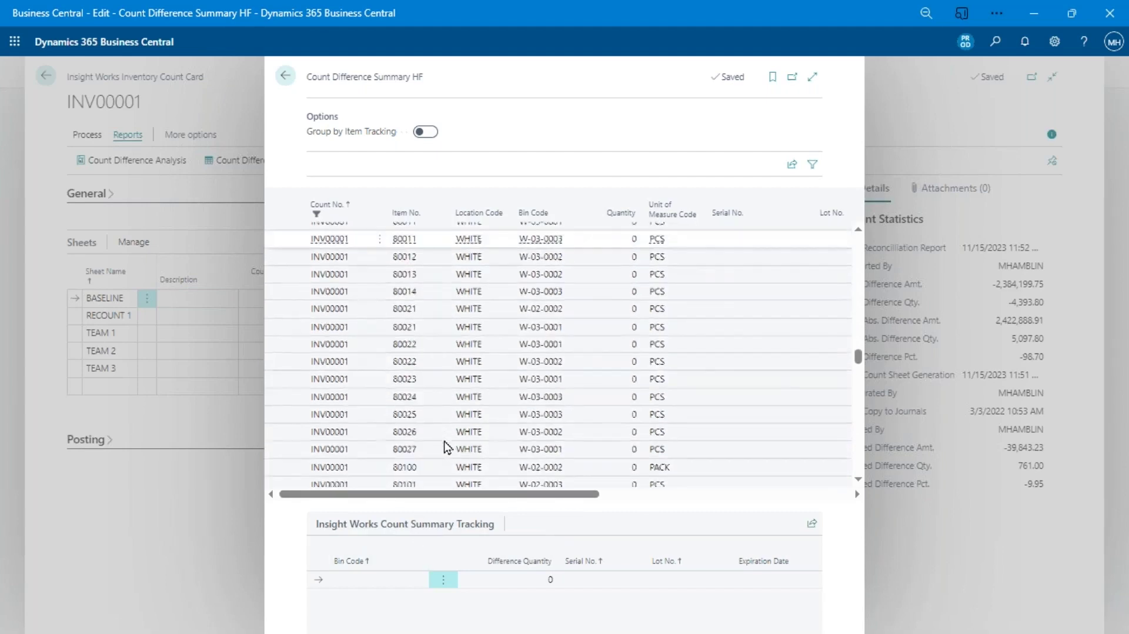
{"action": "scroll", "coordinate": [448, 438], "scroll_direction": "up", "scroll_amount": 5}
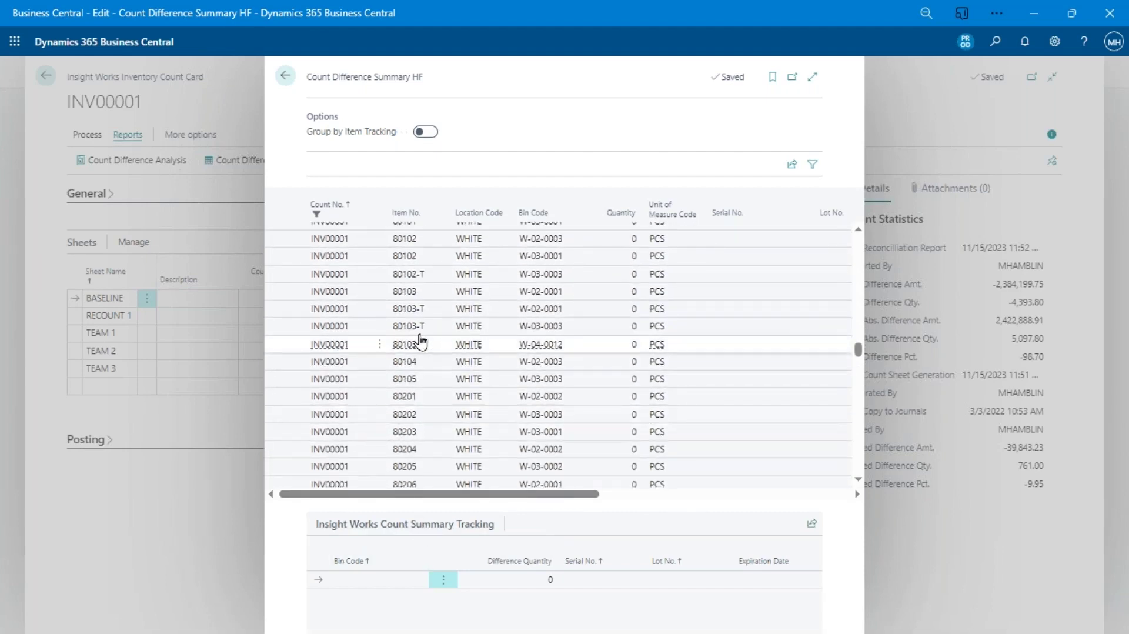
{"action": "left_click", "coordinate": [447, 313]}
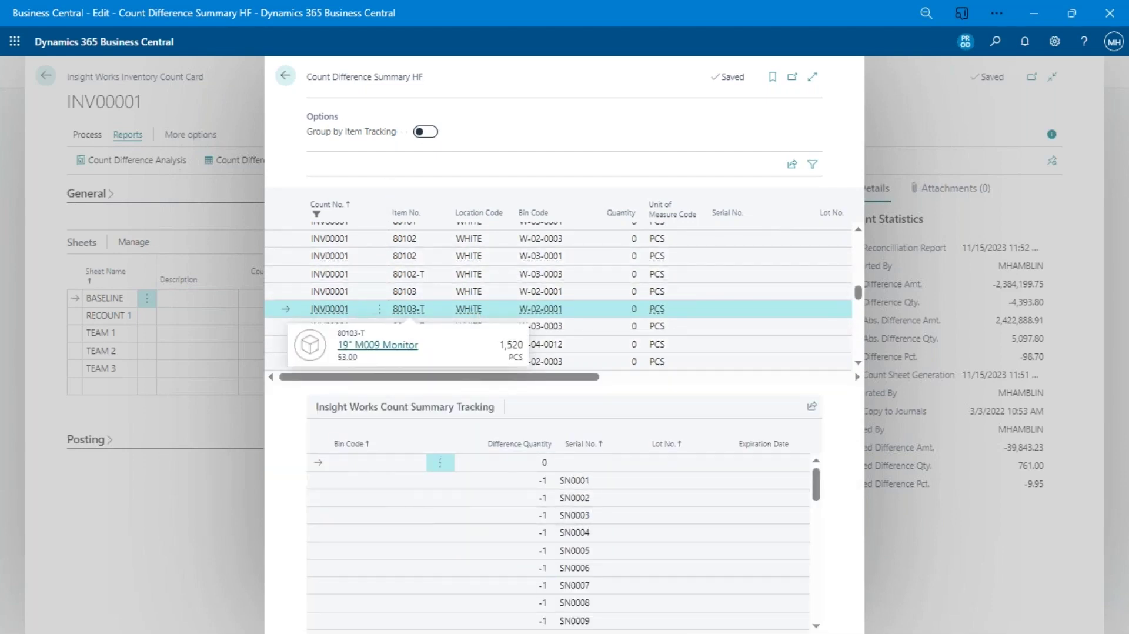
- Turn on Group by Item Tracking for the count difference summary and expand the page to full width
{"action": "left_click", "coordinate": [425, 132]}
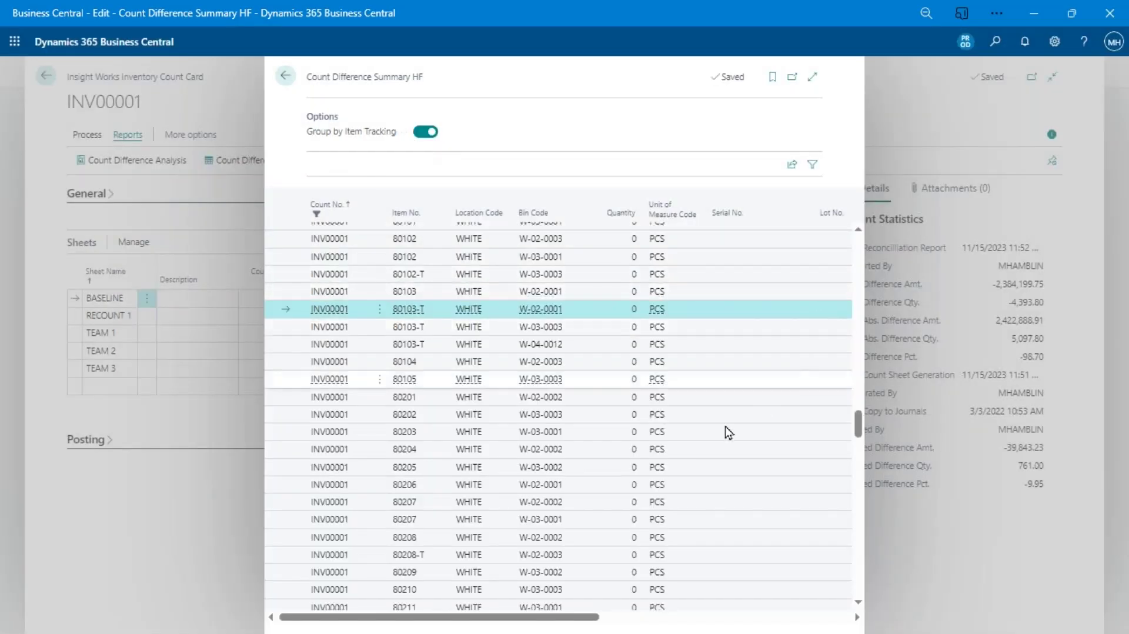
{"action": "left_click", "coordinate": [812, 77]}
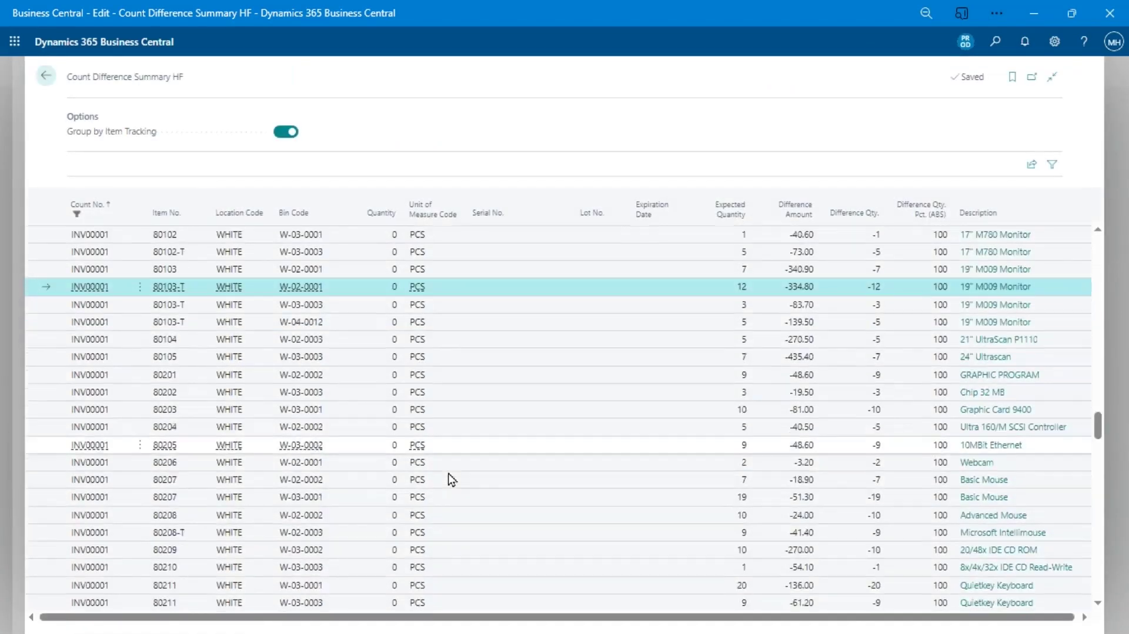
- Review the lot-tracked lines for items 80216-TW and 80216-TWE in the count difference summary, and close it
{"action": "scroll", "coordinate": [447, 478], "scroll_direction": "down", "scroll_amount": 10}
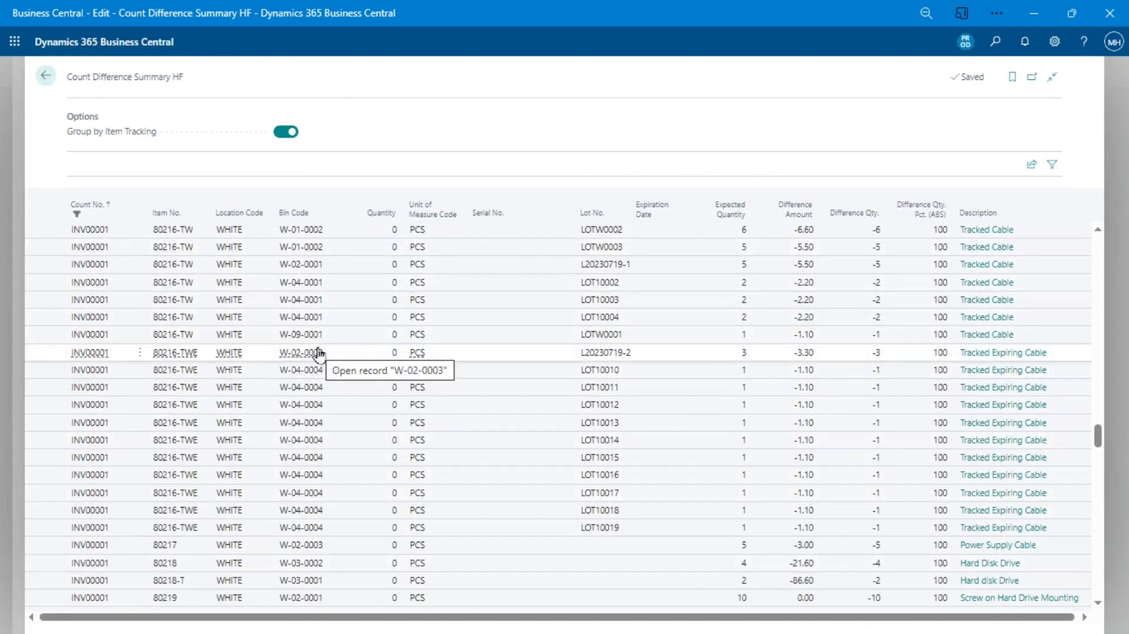
{"action": "key", "text": "Escape"}
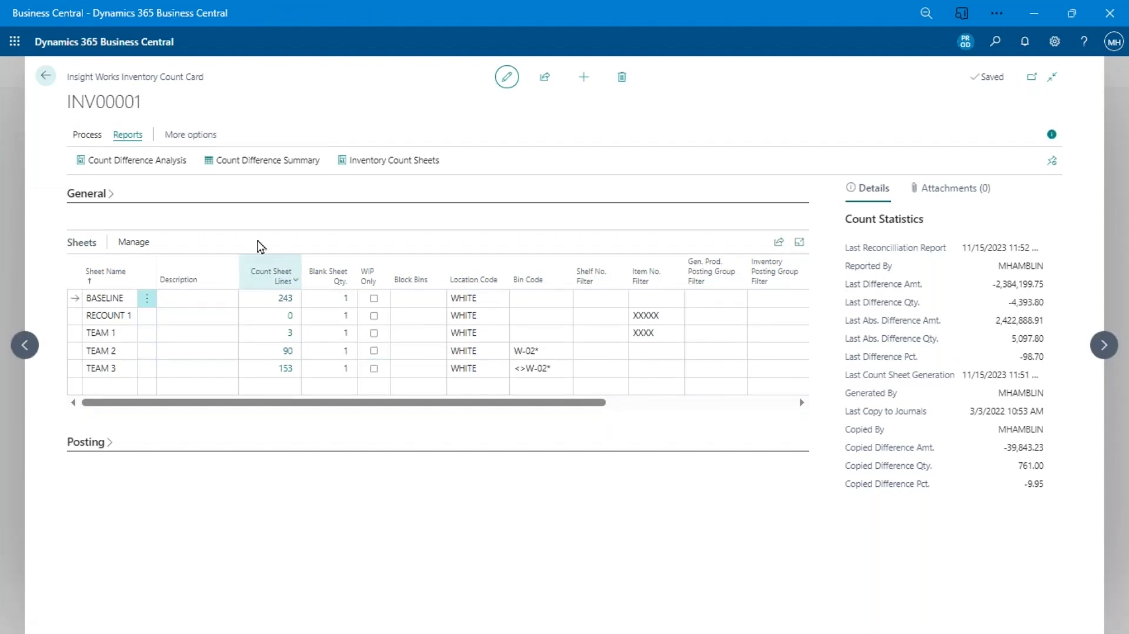
- Start generating recount sheets for INV00001 with lines added to the existing count sheet RECOUNT 1
{"action": "left_click", "coordinate": [87, 135]}
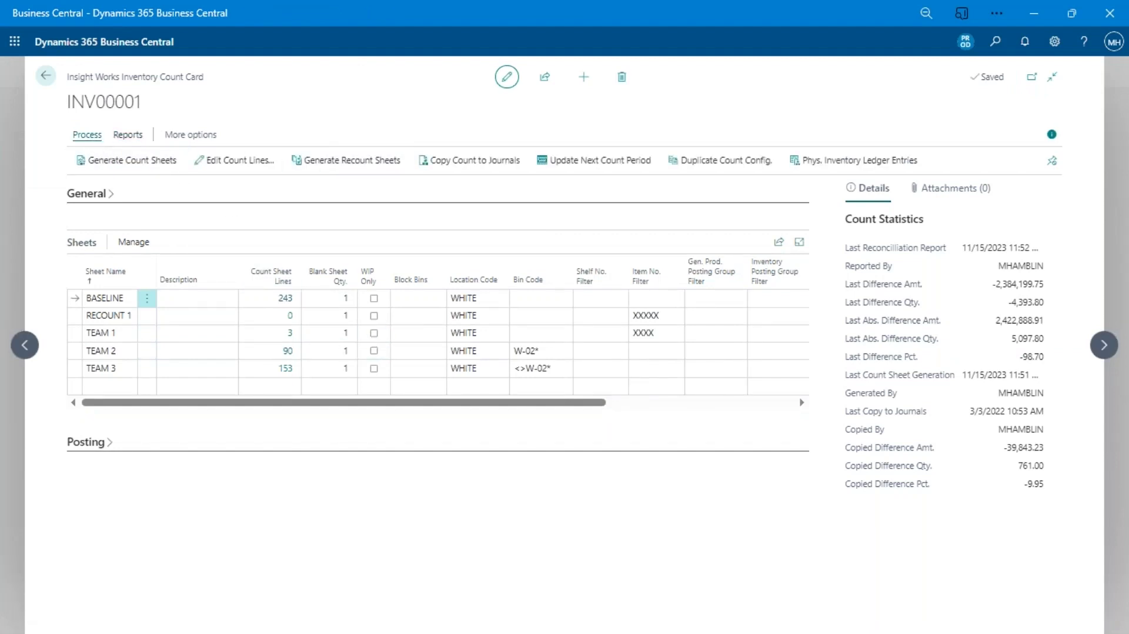
{"action": "left_click", "coordinate": [311, 166]}
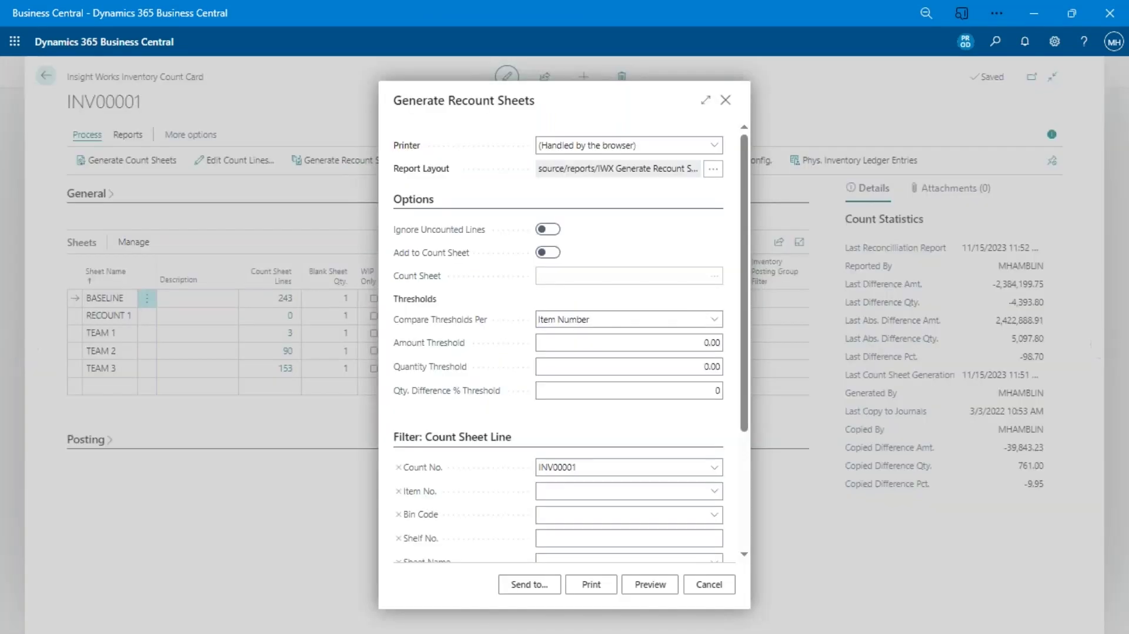
{"action": "left_click", "coordinate": [548, 253]}
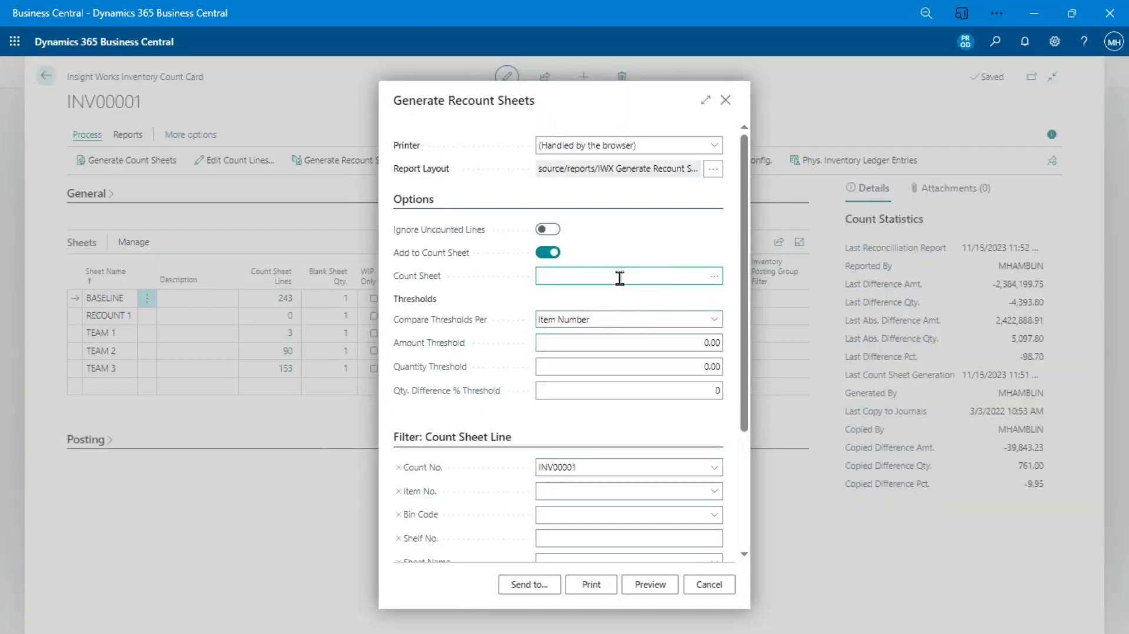
{"action": "left_click", "coordinate": [710, 280]}
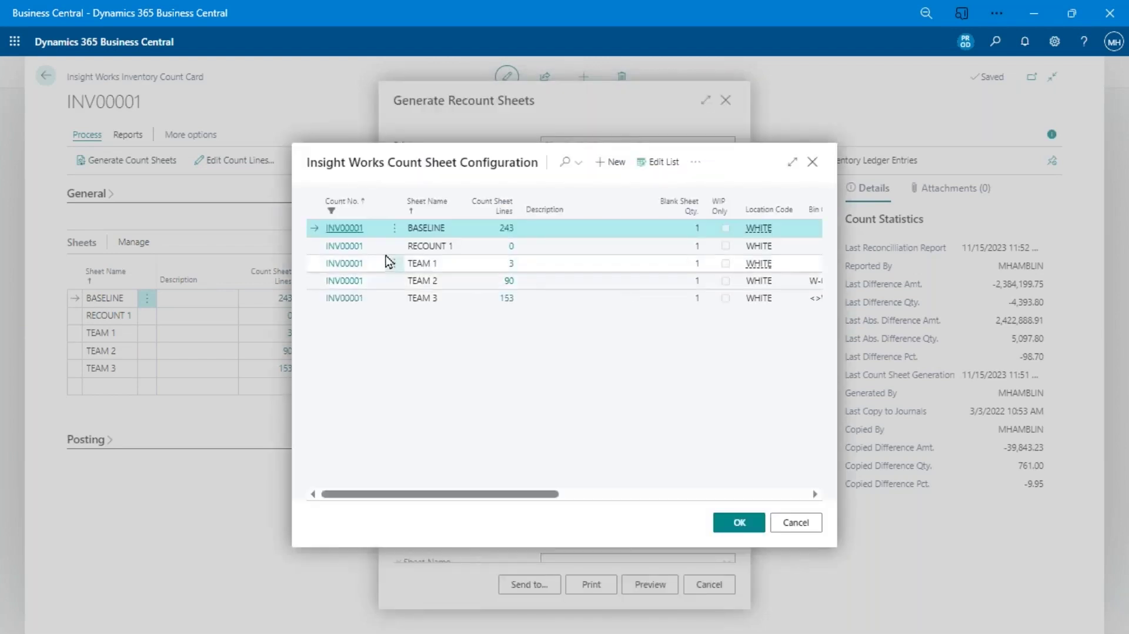
{"action": "left_click", "coordinate": [344, 247]}
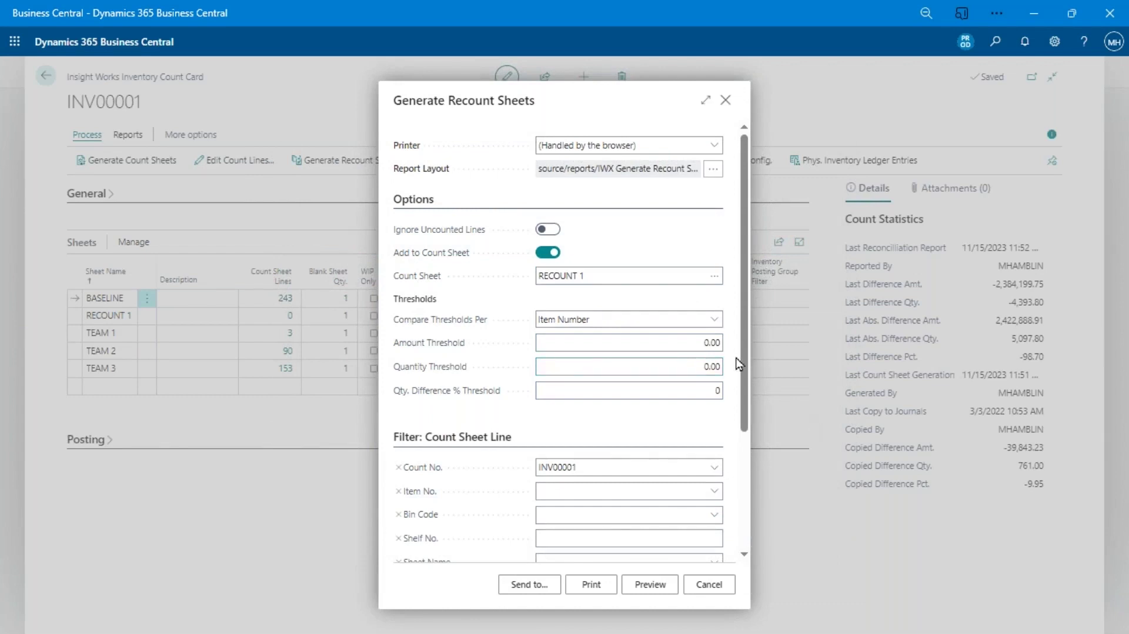
- Set the recount amount threshold to 500 and the quantity difference threshold to 10 percent
{"action": "left_click", "coordinate": [715, 349]}
{"action": "type", "text": "5"}
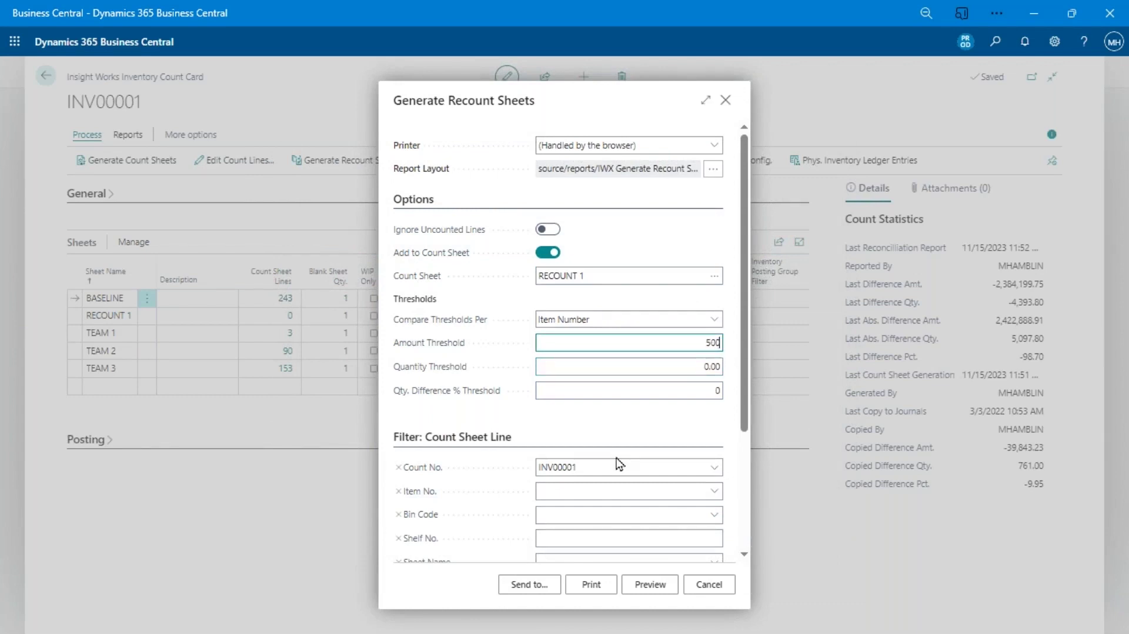
{"action": "type", "text": "00"}
{"action": "key", "text": "Tab"}
{"action": "key", "text": "Tab"}
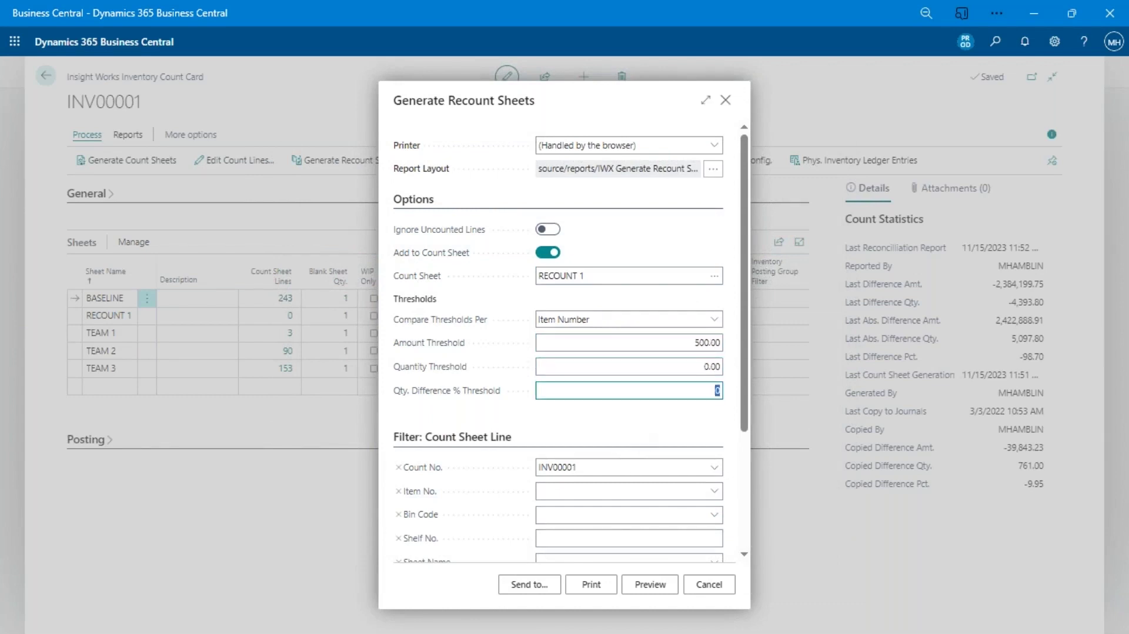
{"action": "key", "text": "Tab"}
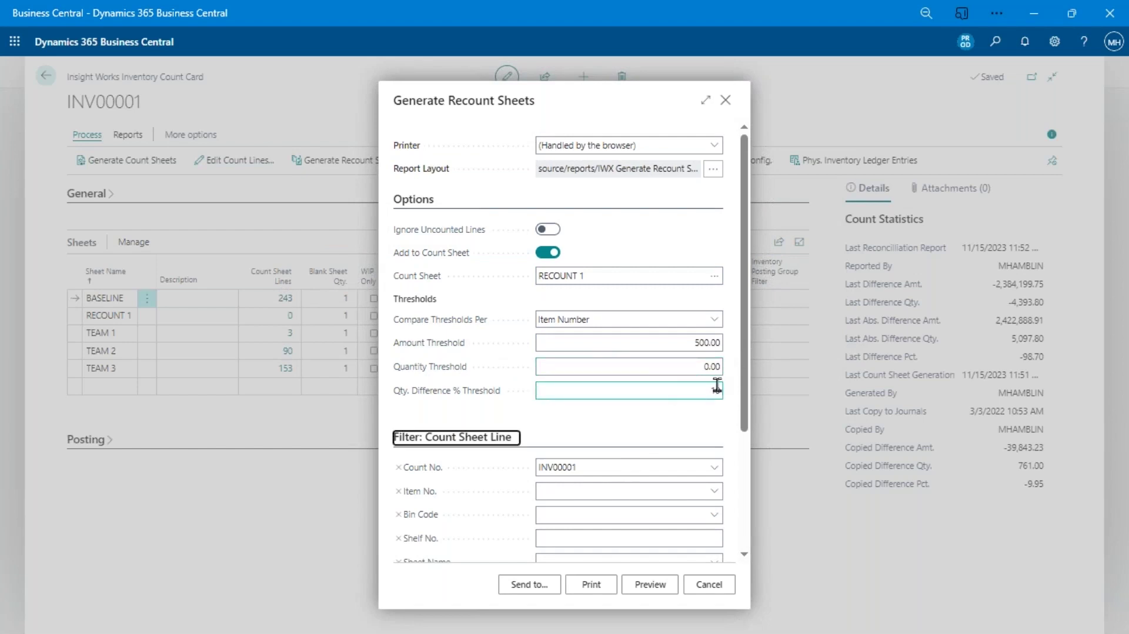
- Check the Compare Thresholds Per choices, keep Item Number, and cancel the recount sheet generation
{"action": "left_click", "coordinate": [630, 321]}
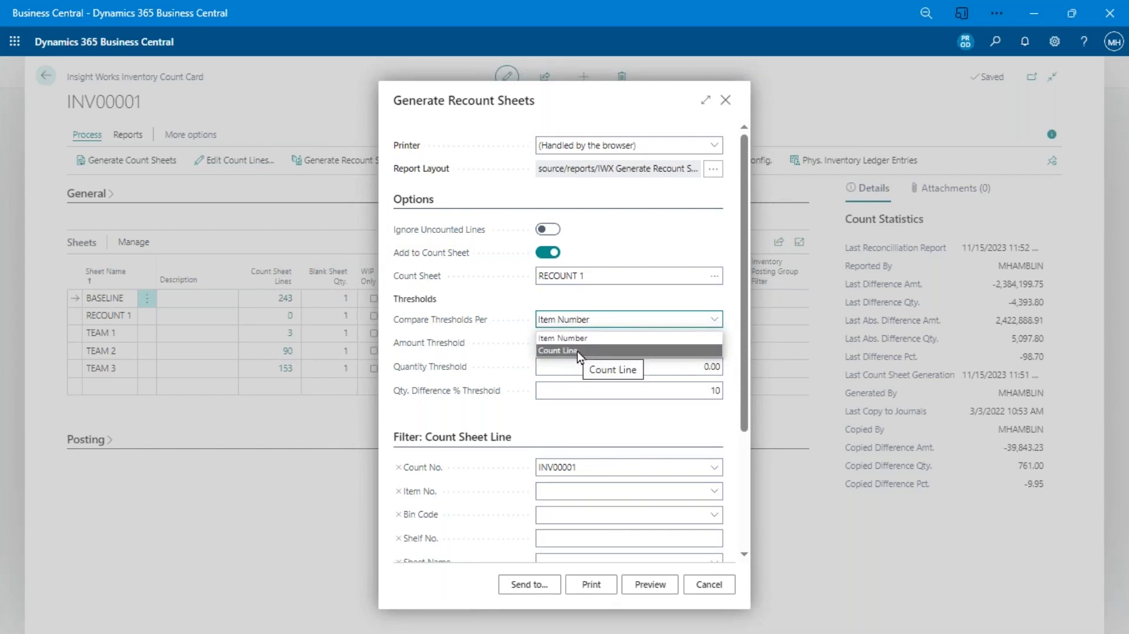
{"action": "left_click", "coordinate": [592, 320]}
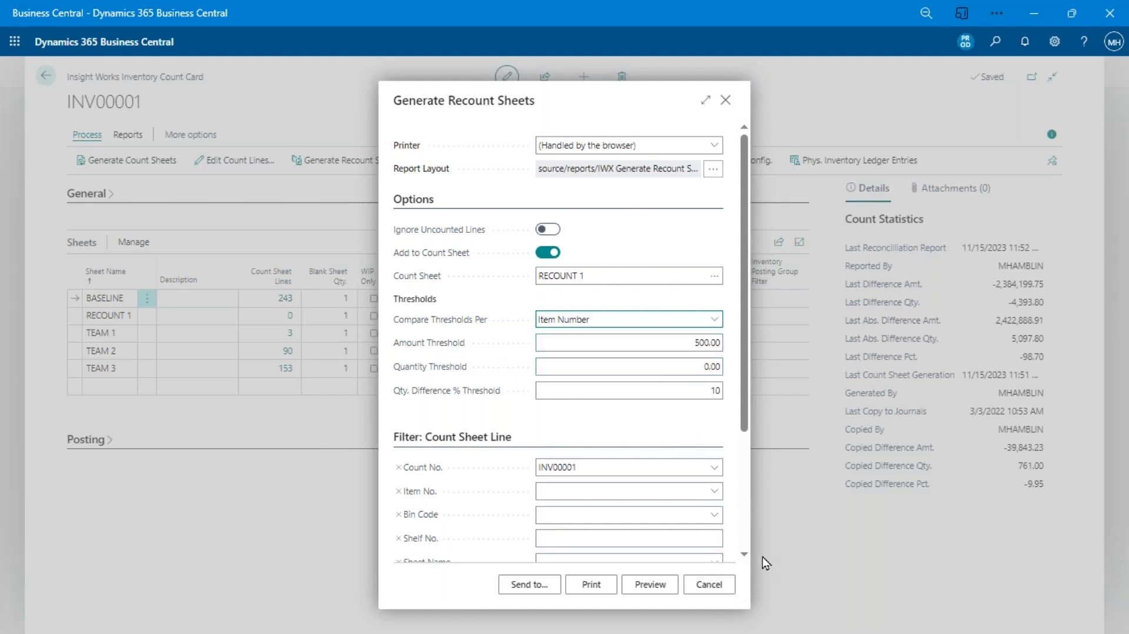
{"action": "left_click", "coordinate": [716, 586]}
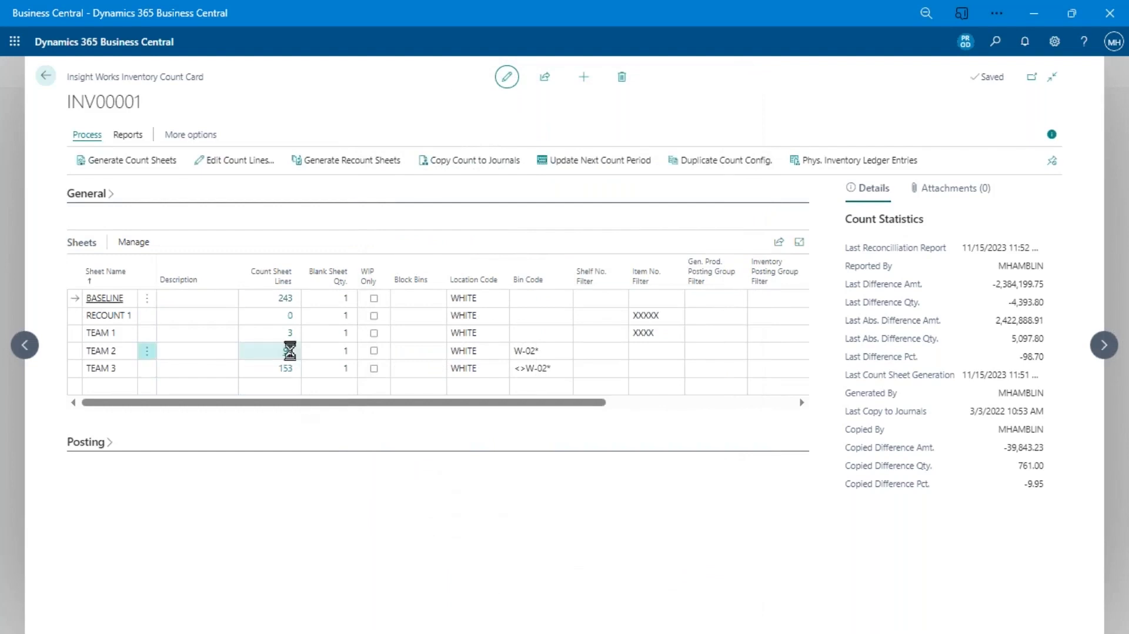
- Copy the TEAM 2 count lines for items 1908-S, 1920-S and 1992-W to the RECOUNT 1 sheet
{"action": "left_click", "coordinate": [288, 352]}
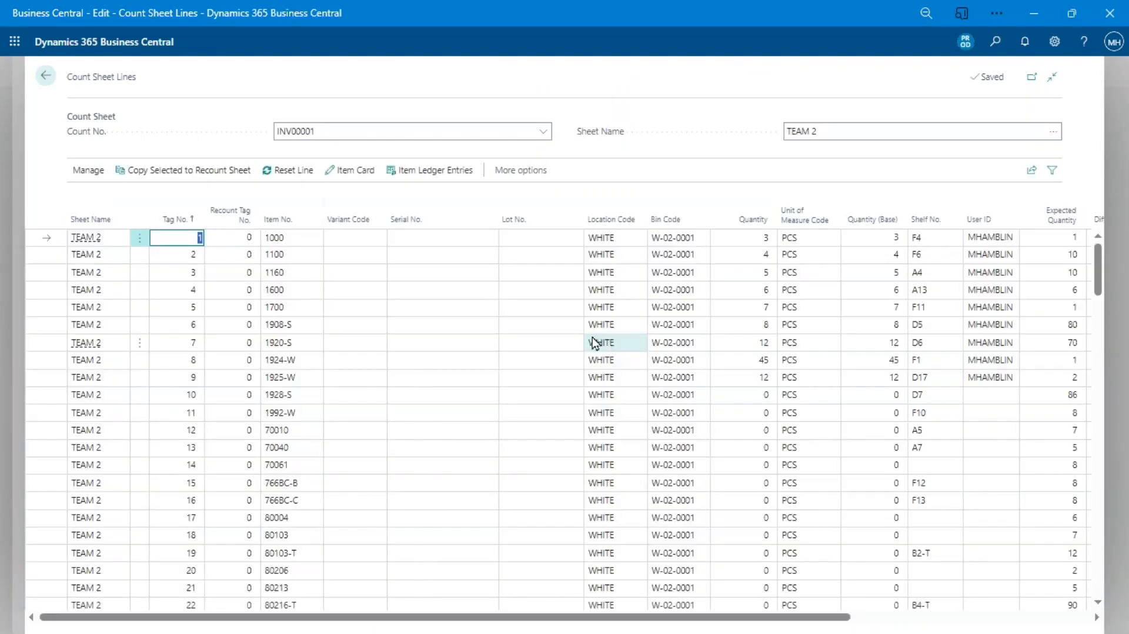
{"action": "left_click", "coordinate": [351, 327]}
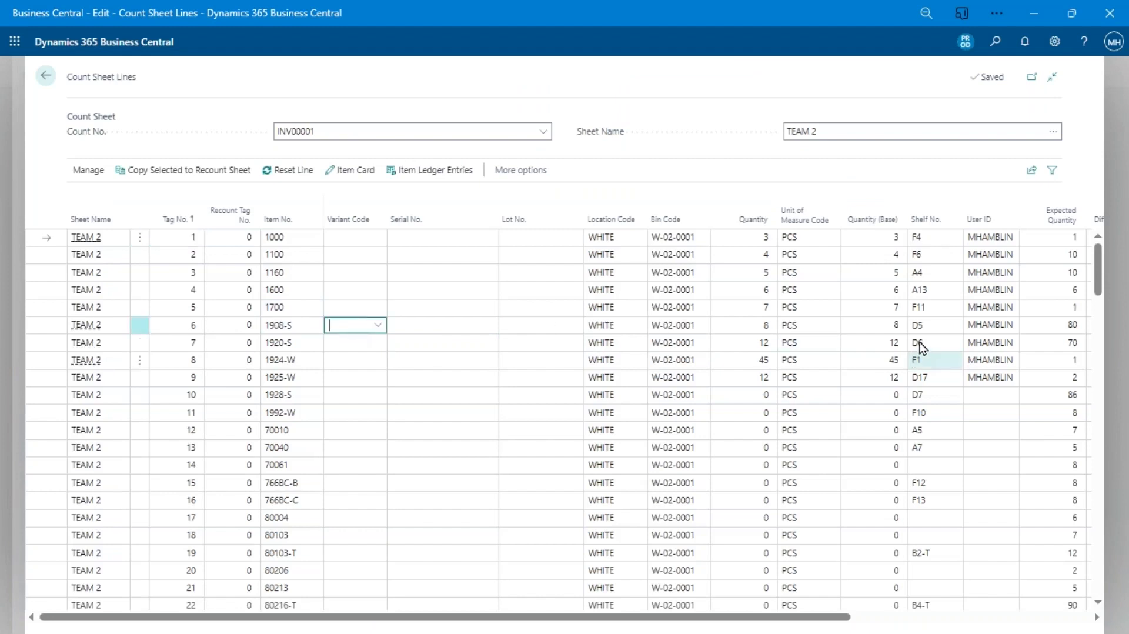
{"action": "left_click", "coordinate": [289, 342], "text": "shift"}
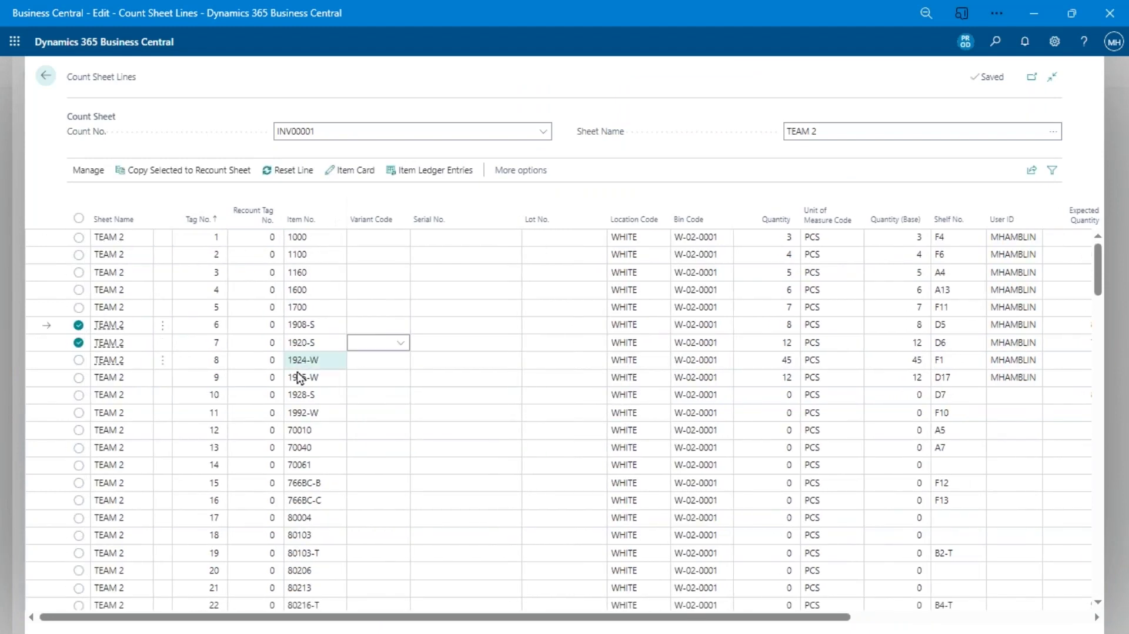
{"action": "left_click", "coordinate": [300, 413], "text": "ctrl"}
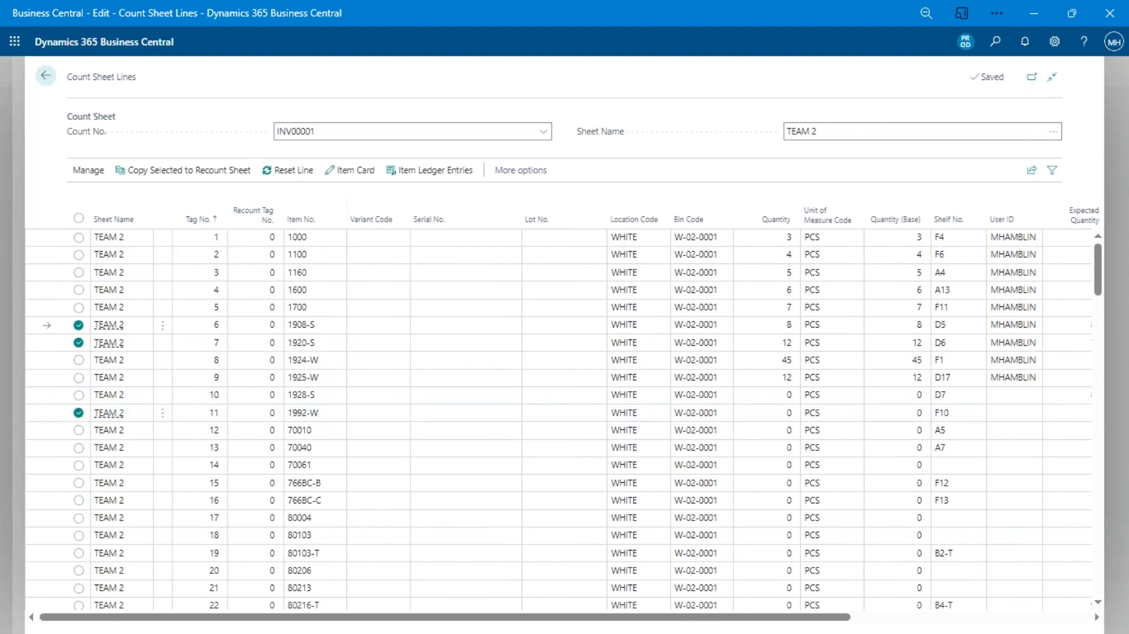
{"action": "left_click", "coordinate": [179, 175]}
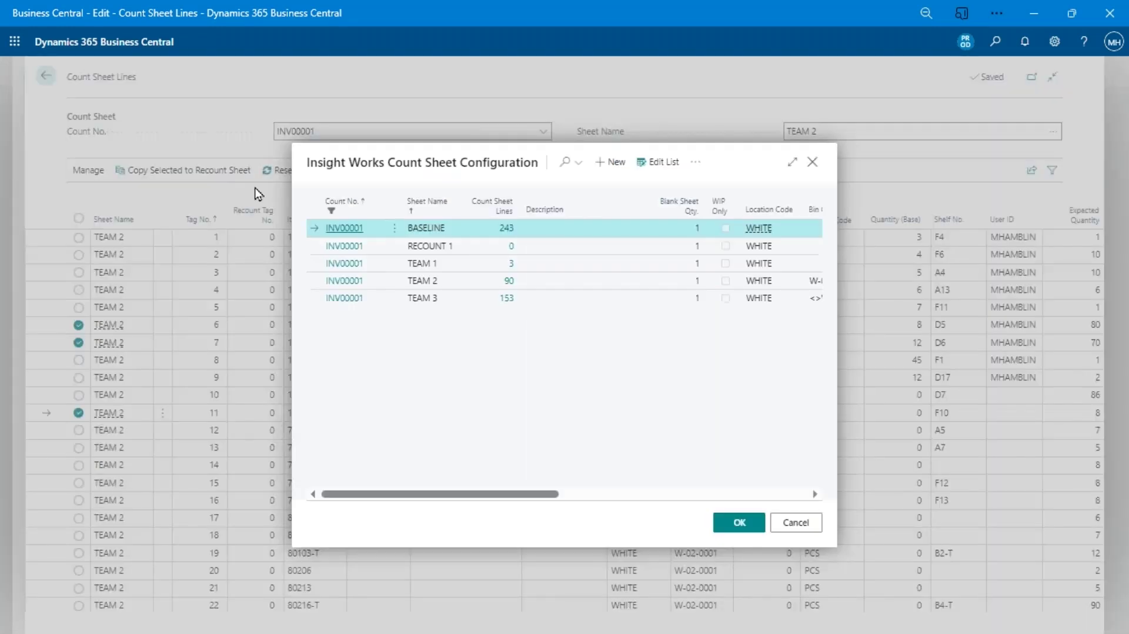
{"action": "key", "text": "Down"}
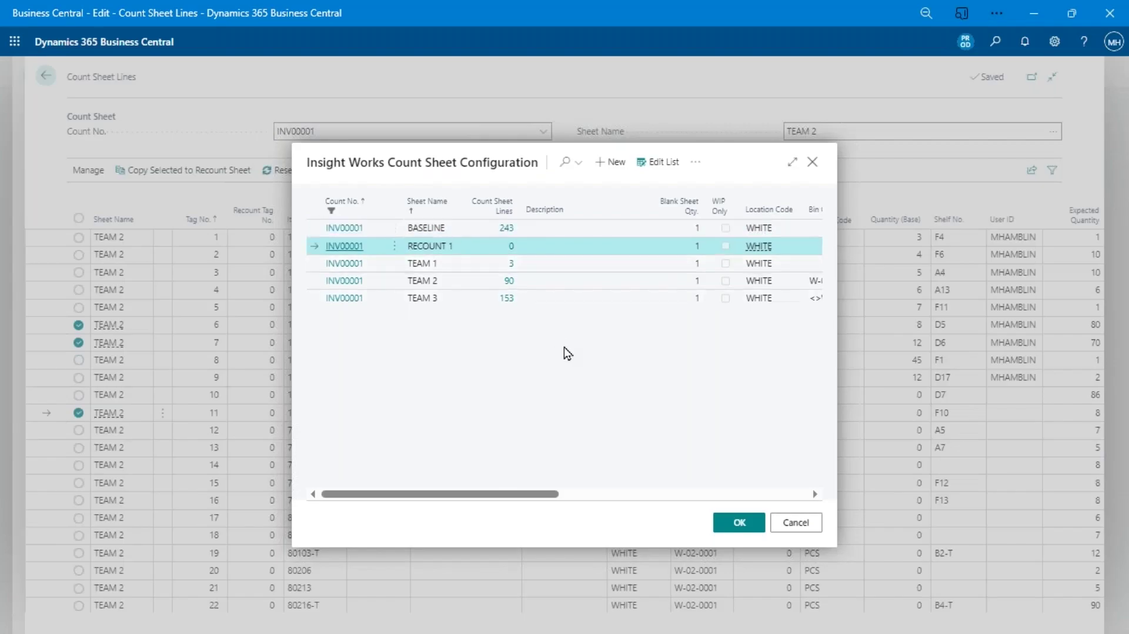
{"action": "key", "text": "Return"}
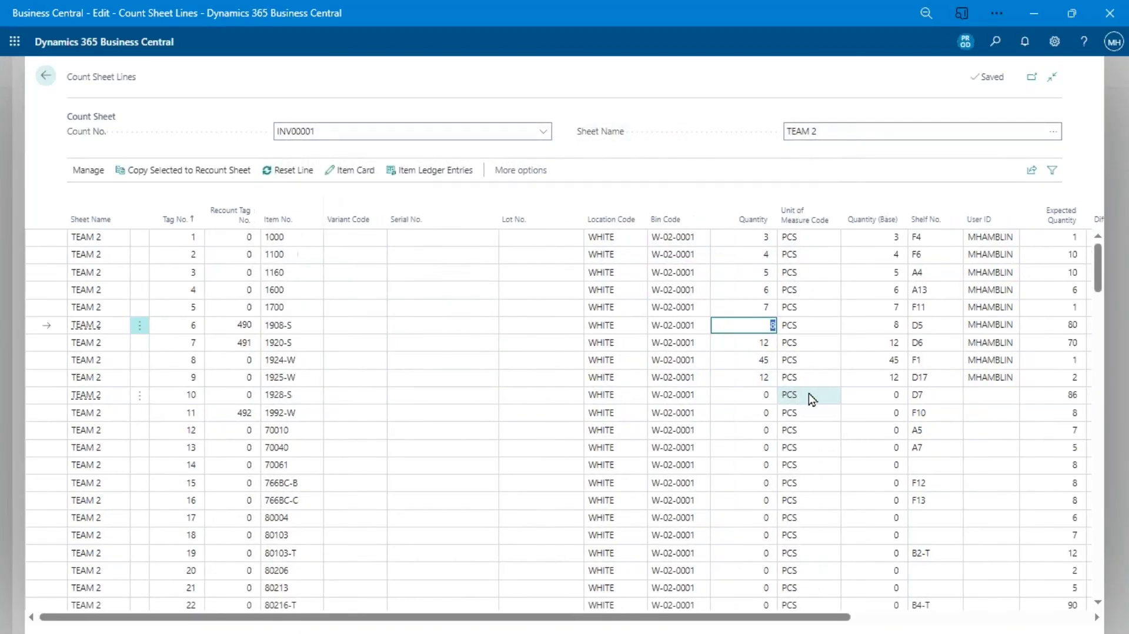
- Try to set the quantity of item 1908-S on the TEAM 2 sheet to 10, and discard the change
{"action": "type", "text": "10"}
{"action": "key", "text": "Down"}
{"action": "mouse_move", "coordinate": [721, 338]}
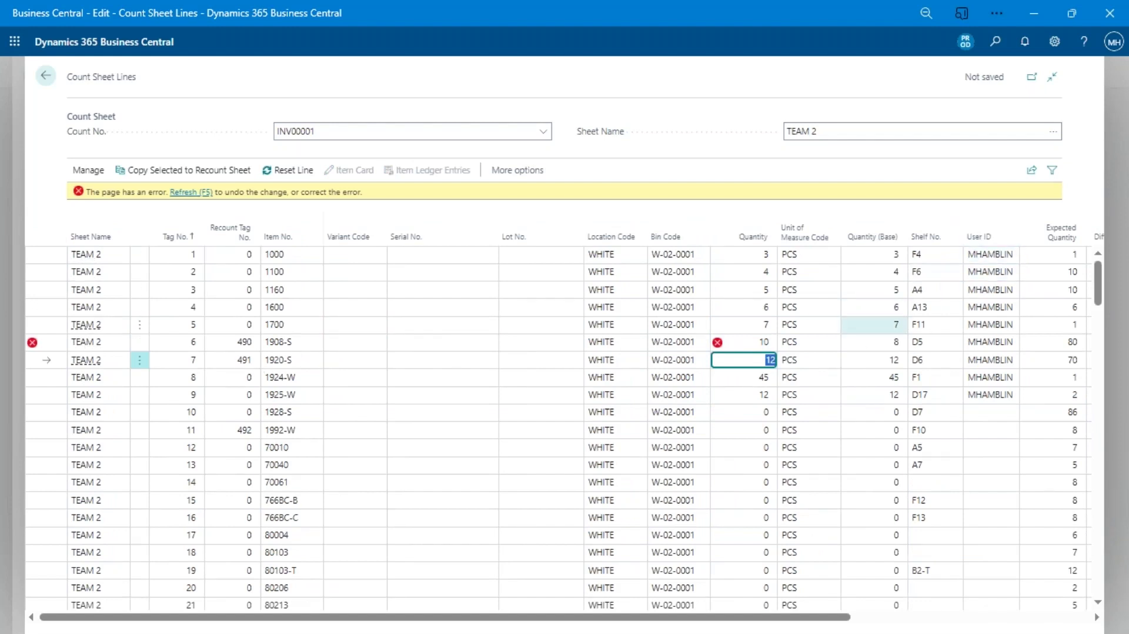
{"action": "key", "text": "F5"}
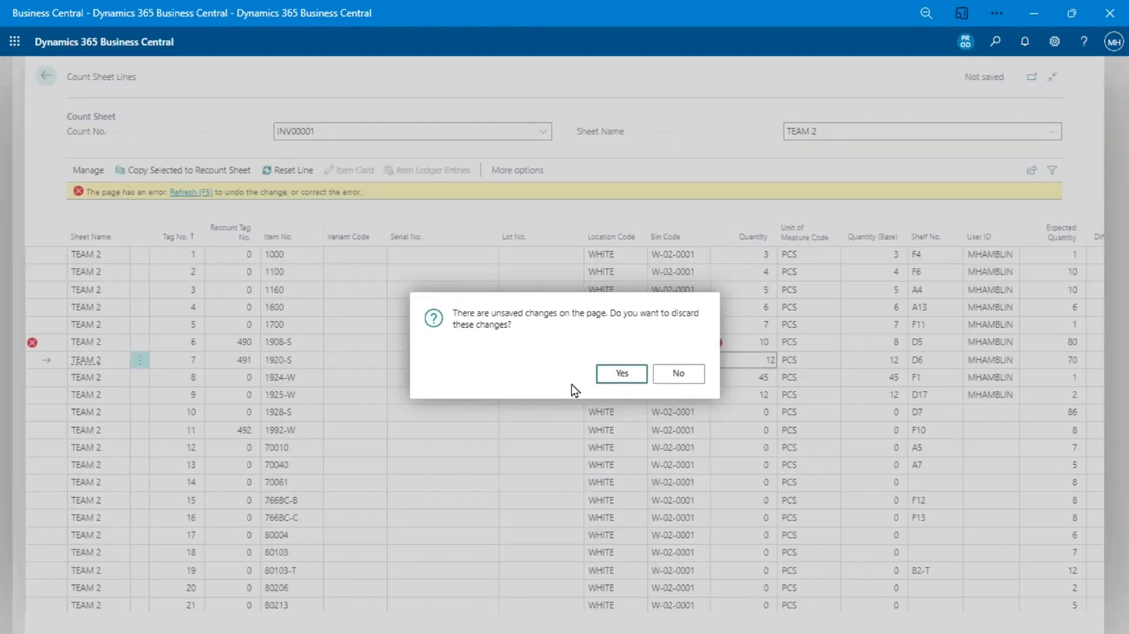
{"action": "key", "text": "Return"}
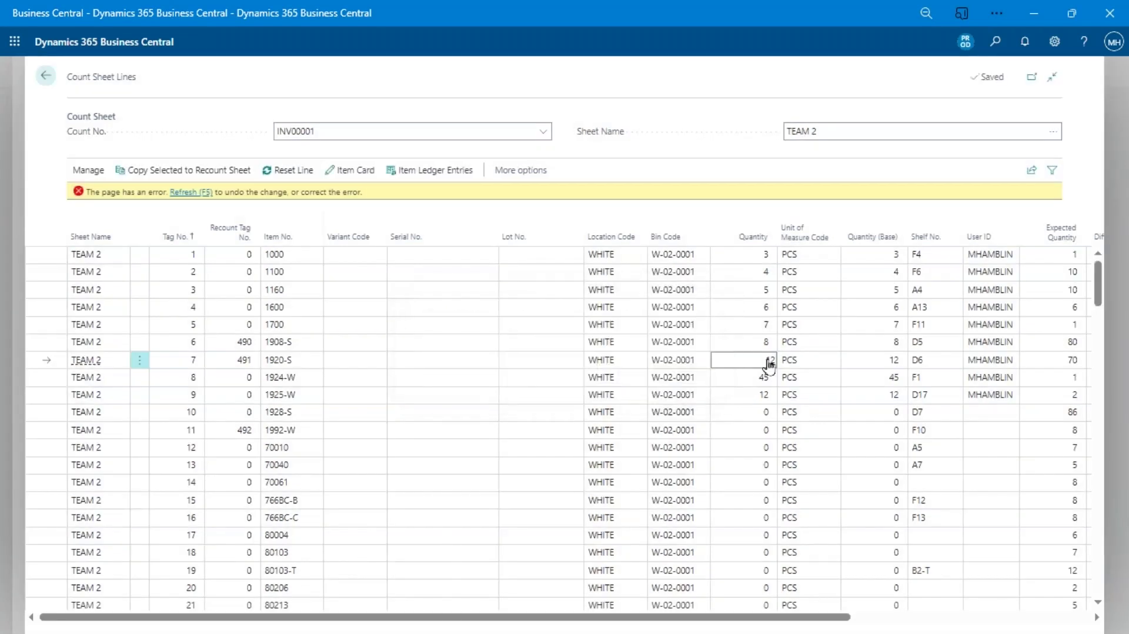
- Switch to the RECOUNT 1 sheet and enter counted quantities of 5 for item 1920-S and 1 for item 1908-S
{"action": "left_click", "coordinate": [1052, 135]}
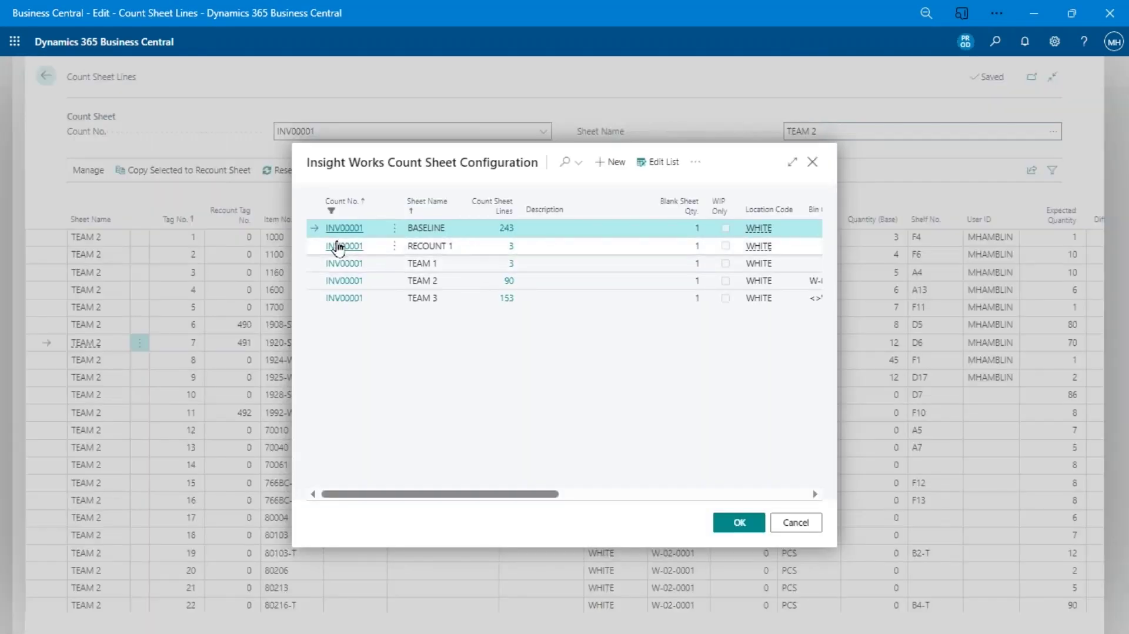
{"action": "left_click", "coordinate": [340, 246]}
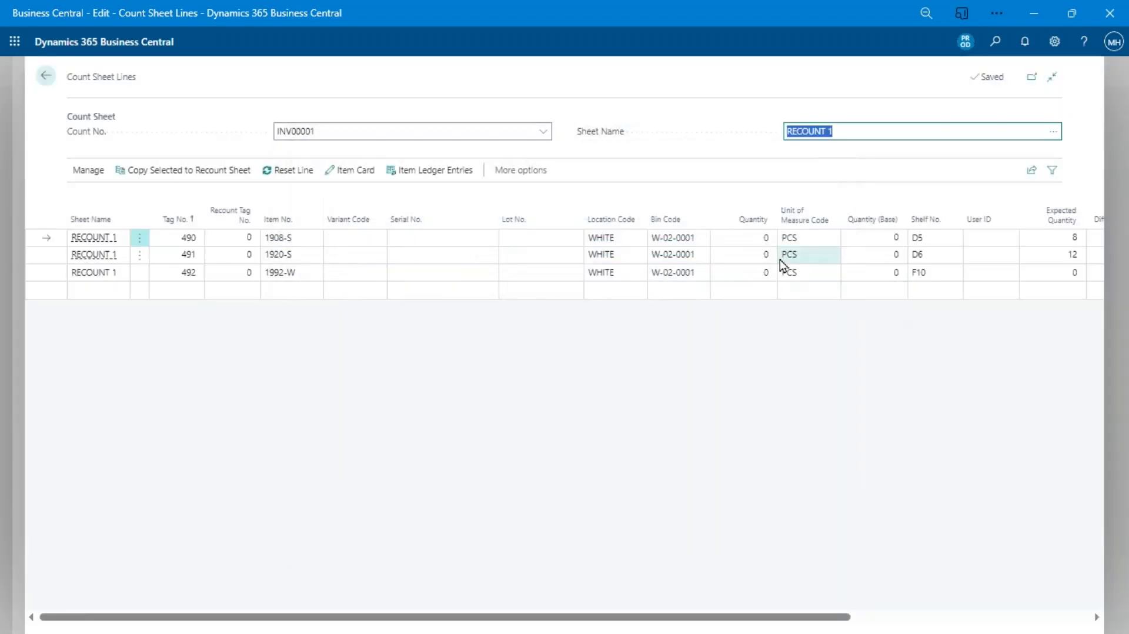
{"action": "left_click", "coordinate": [748, 254]}
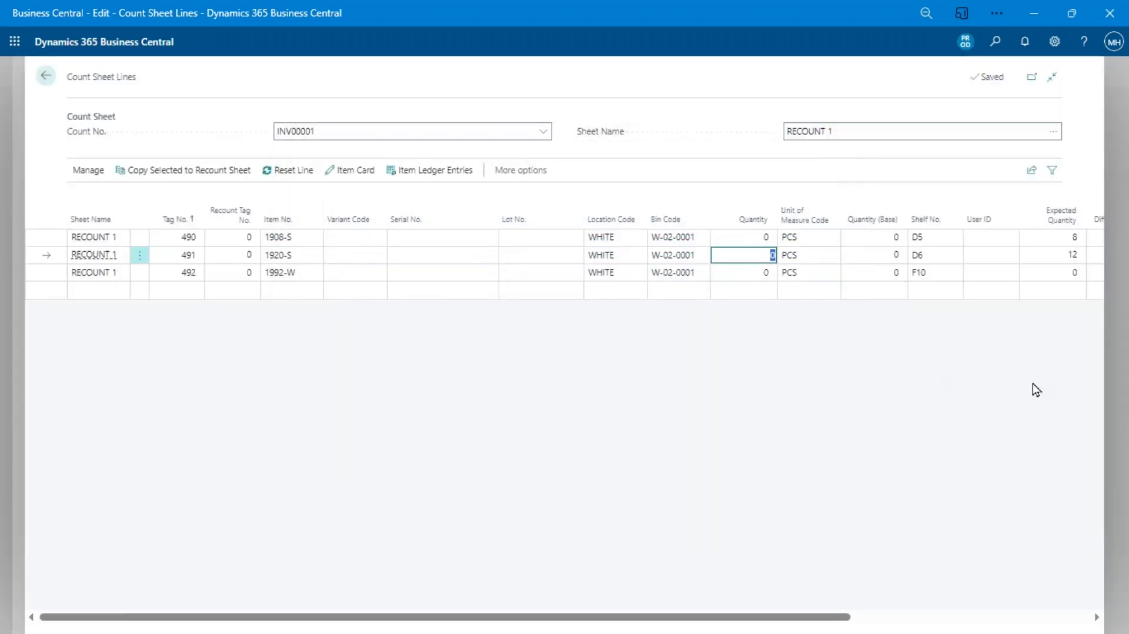
{"action": "type", "text": "5"}
{"action": "key", "text": "Up"}
{"action": "type", "text": "1"}
{"action": "key", "text": "Return"}
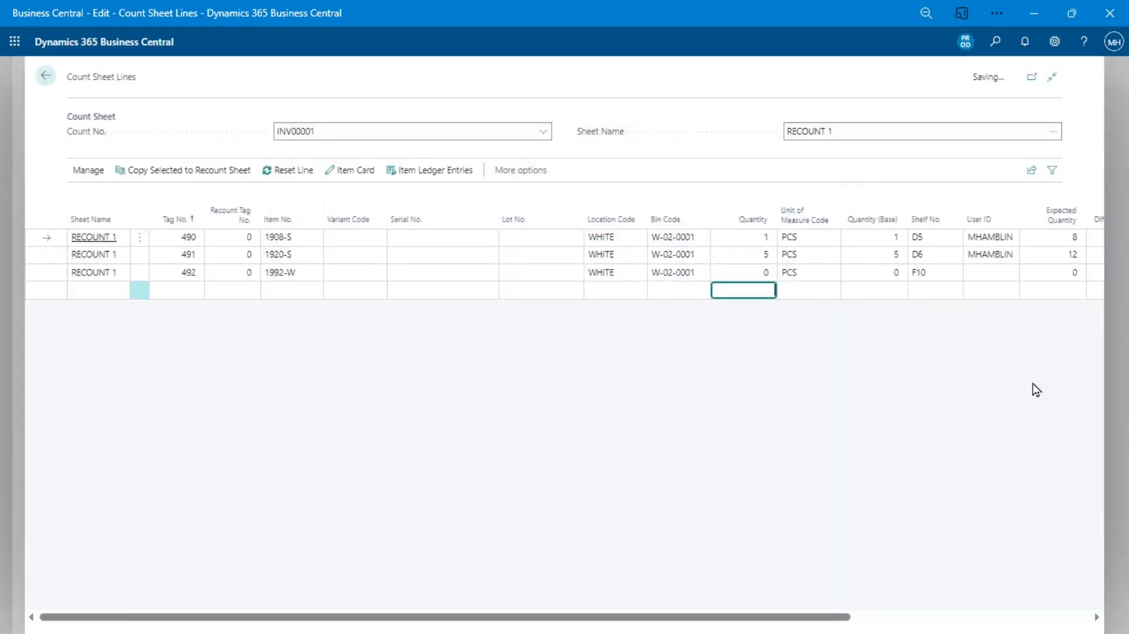
{"action": "key", "text": "Up"}
{"action": "key", "text": "Up"}
{"action": "key", "text": "Up"}
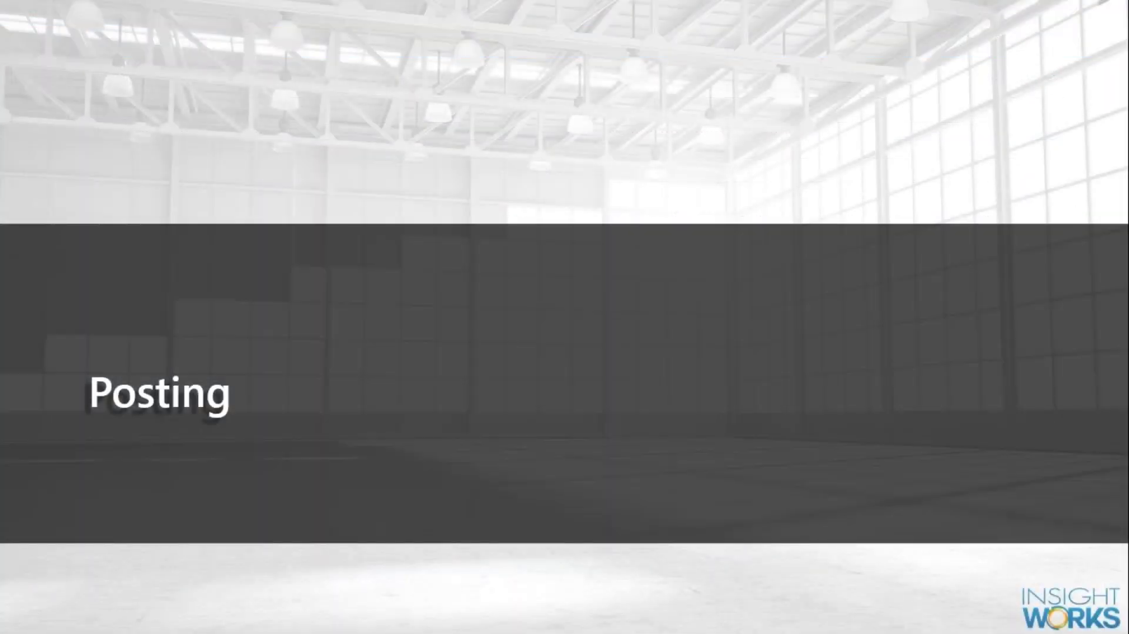
{"action": "left_click", "coordinate": [700, 284]}
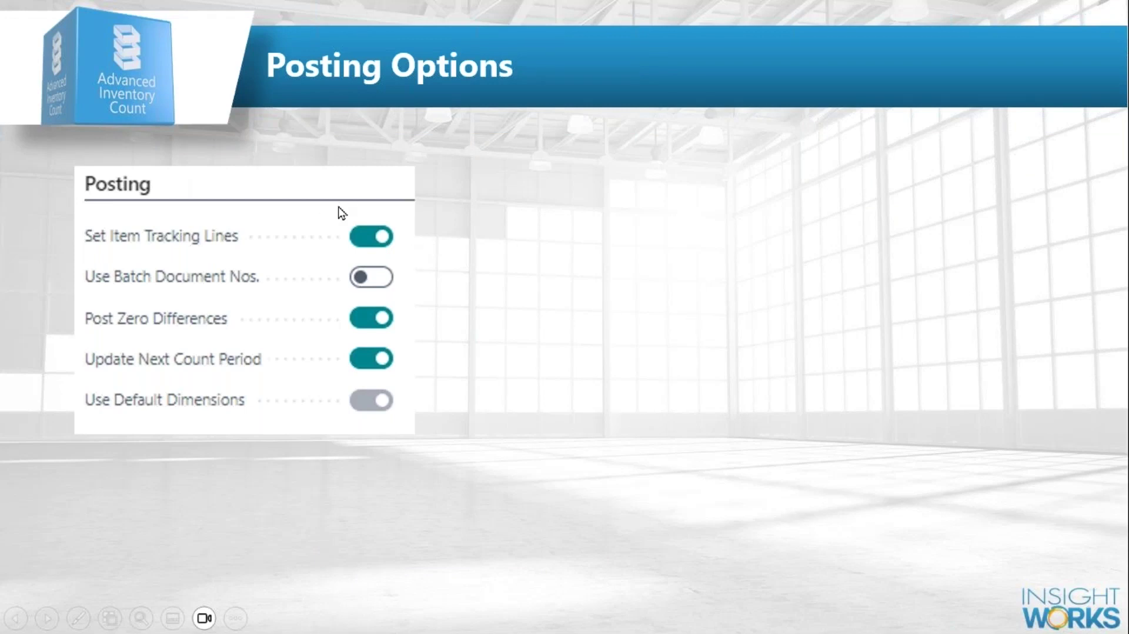
{"action": "left_click", "coordinate": [227, 478]}
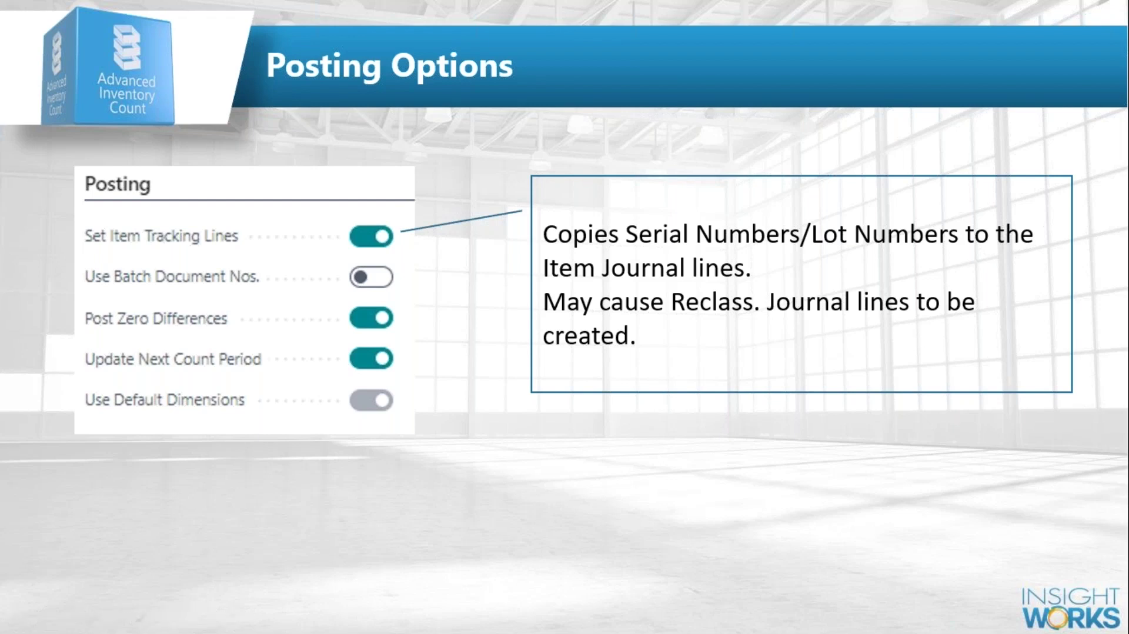
{"action": "key", "text": "Right"}
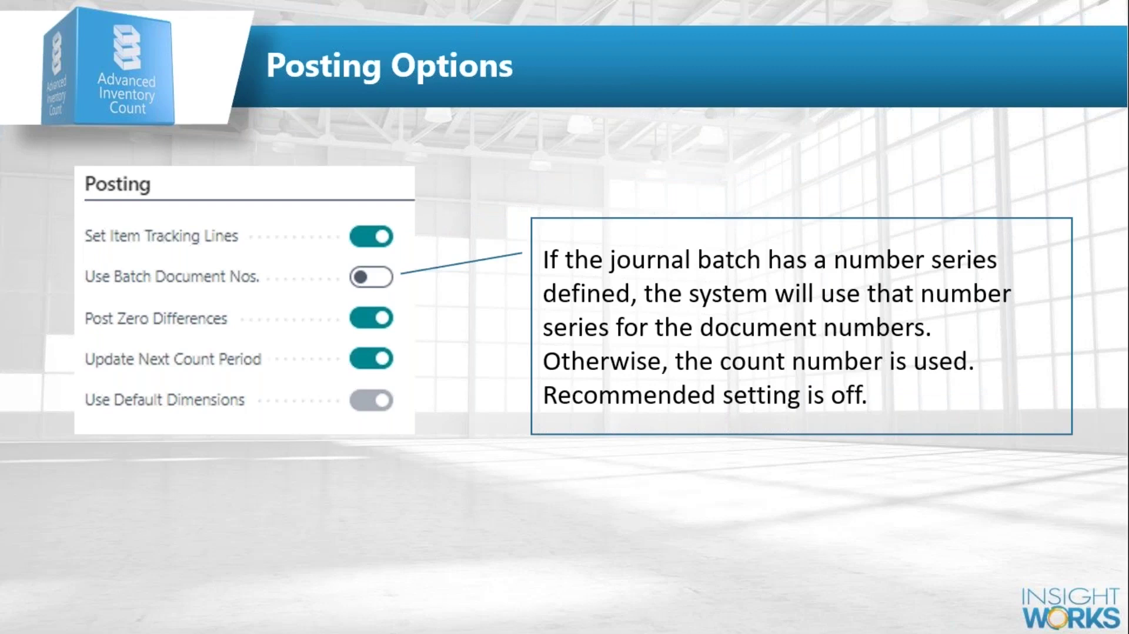